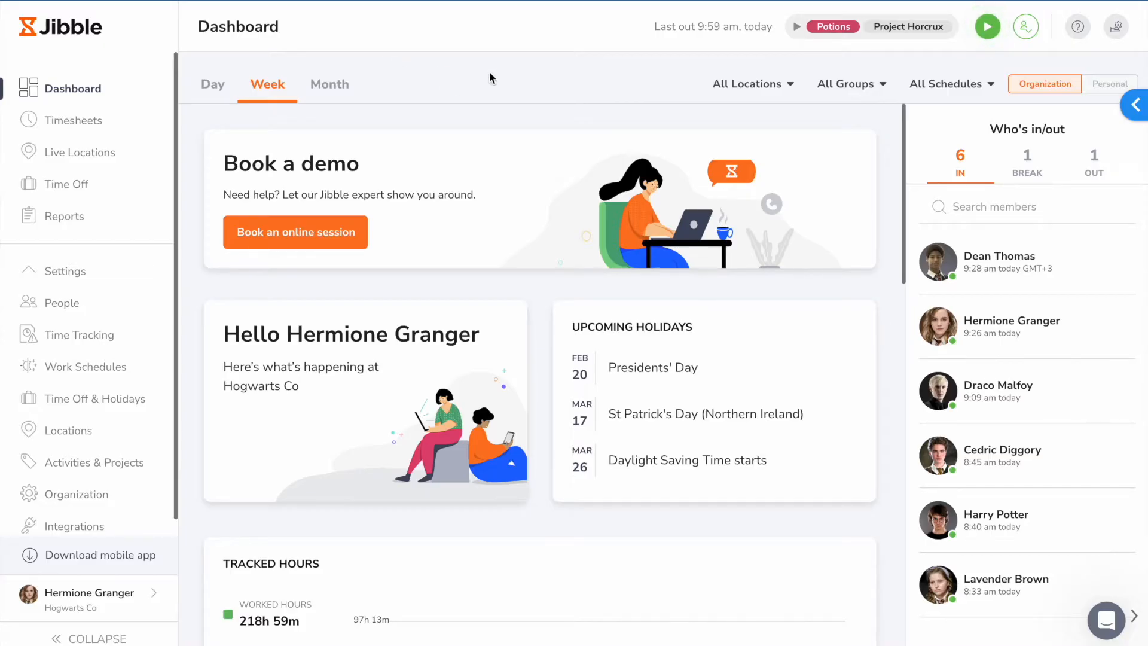
Step: Clock in with the activity Divination on Project Dragon
click(989, 31)
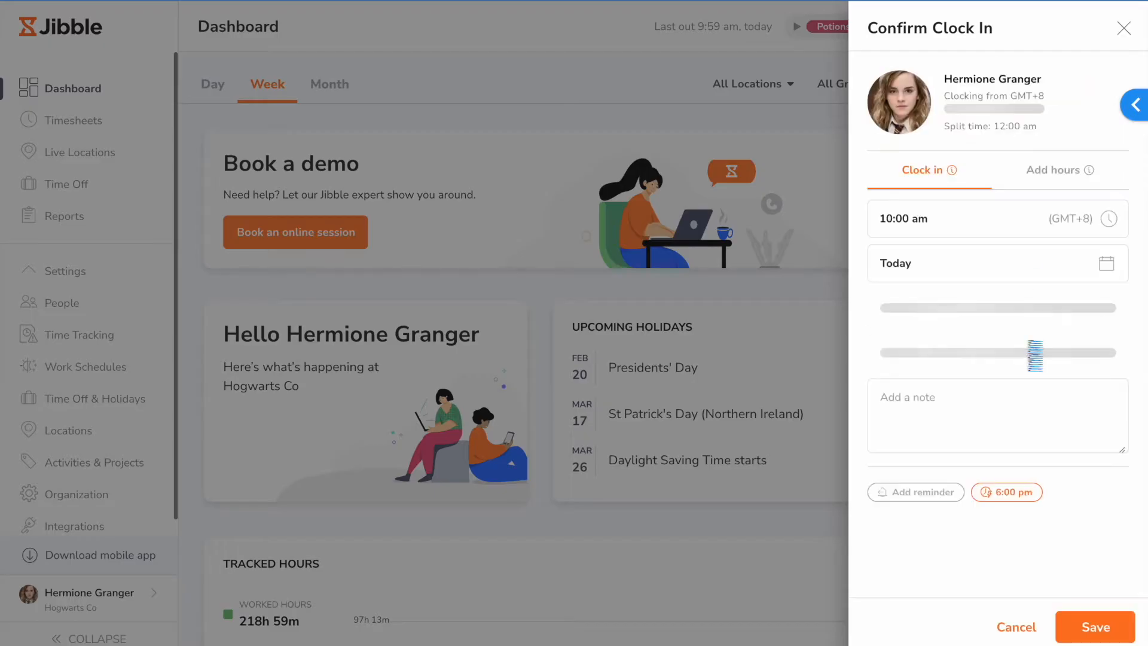
click(982, 317)
click(986, 387)
click(993, 395)
click(1096, 626)
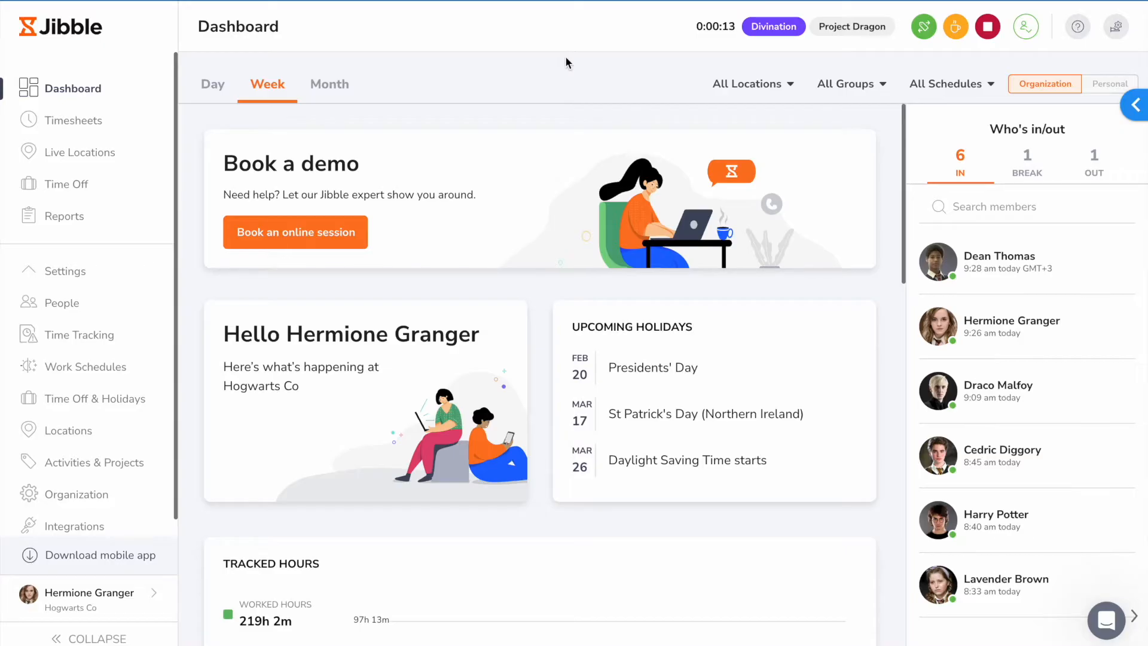
Step: Check the members listed as on break, out and in on the dashboard's Who's in/out list
click(1023, 168)
click(1084, 172)
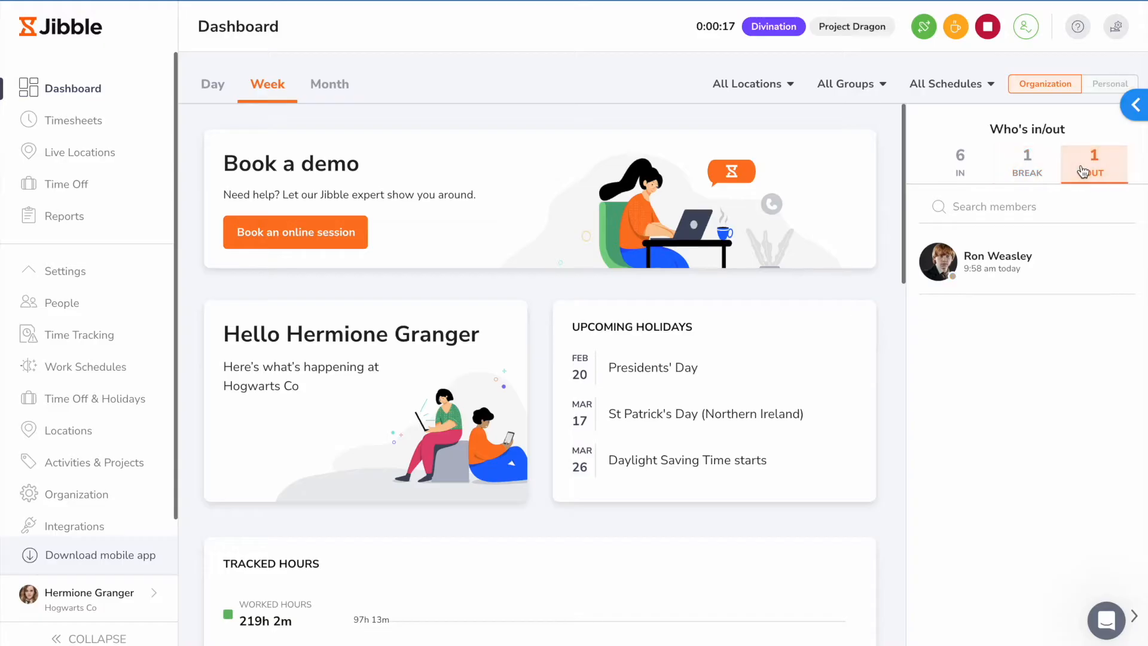
click(1017, 167)
click(977, 172)
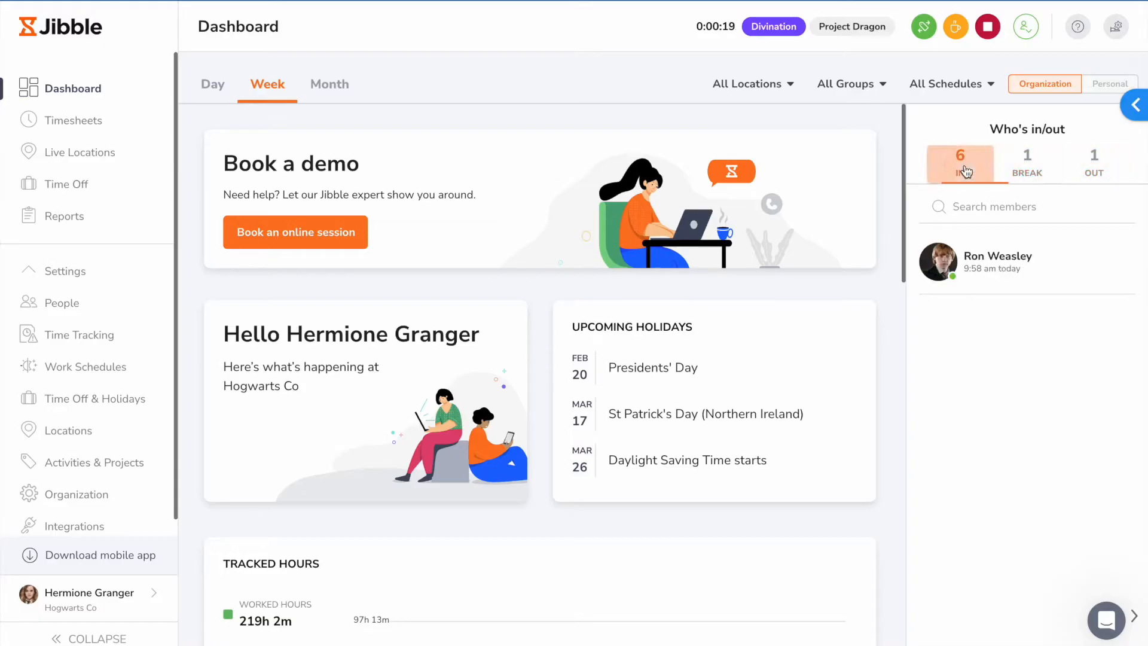
Step: Look through the dashboard's tracked hours, activities, projects and locations widgets
scroll(887, 281, down, 5)
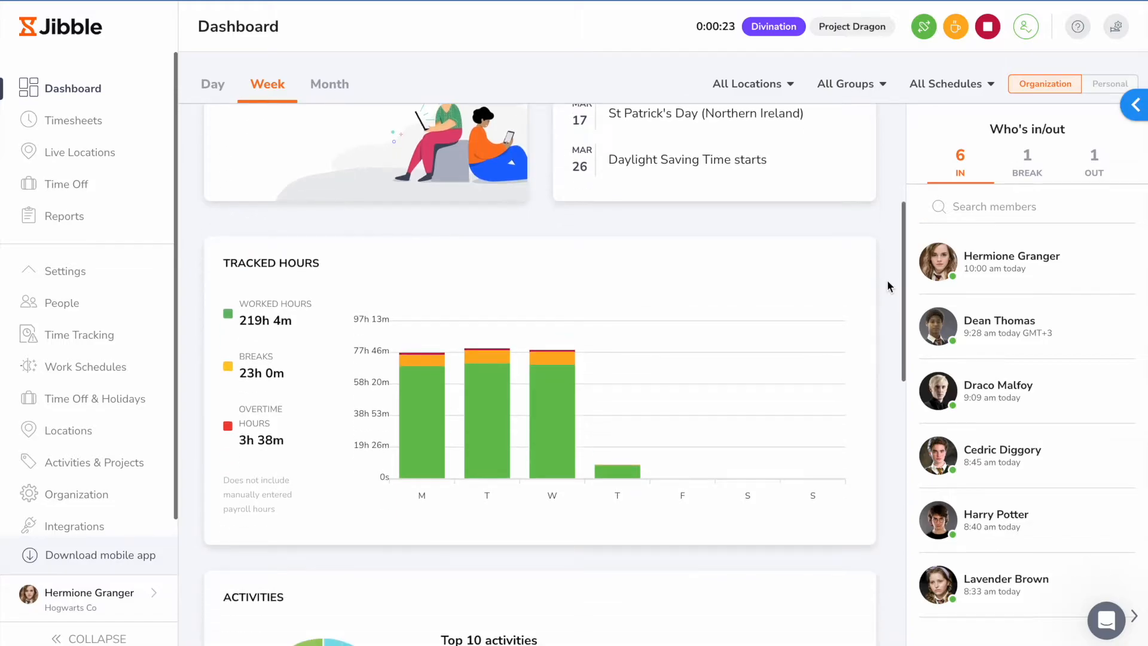
scroll(887, 281, down, 7)
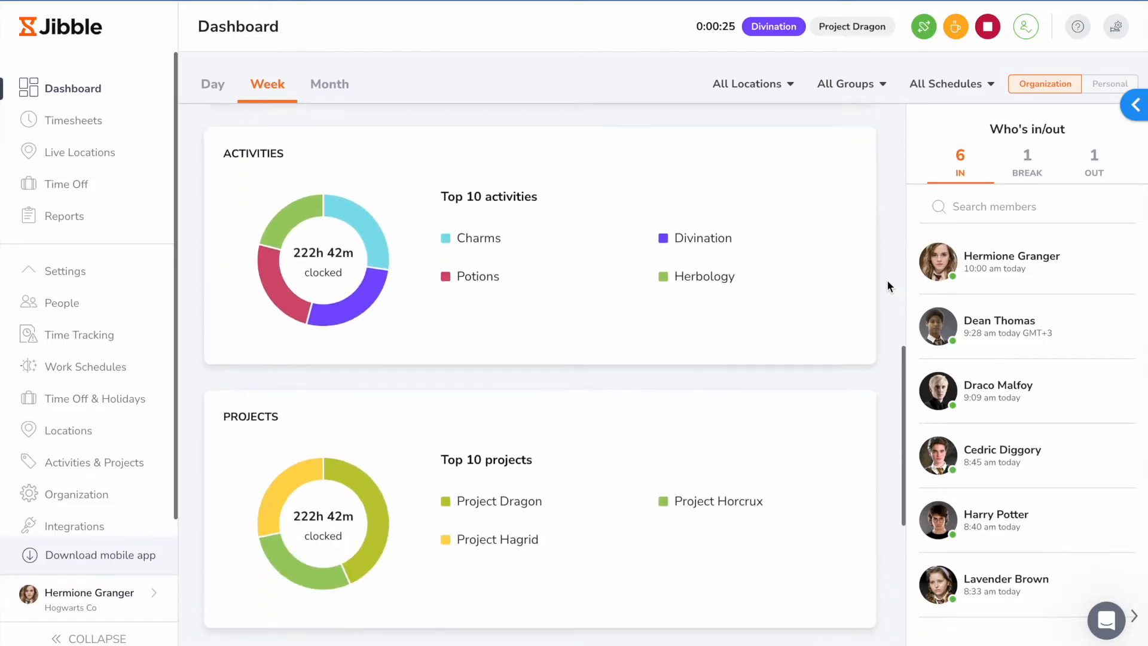
scroll(888, 285, down, 5)
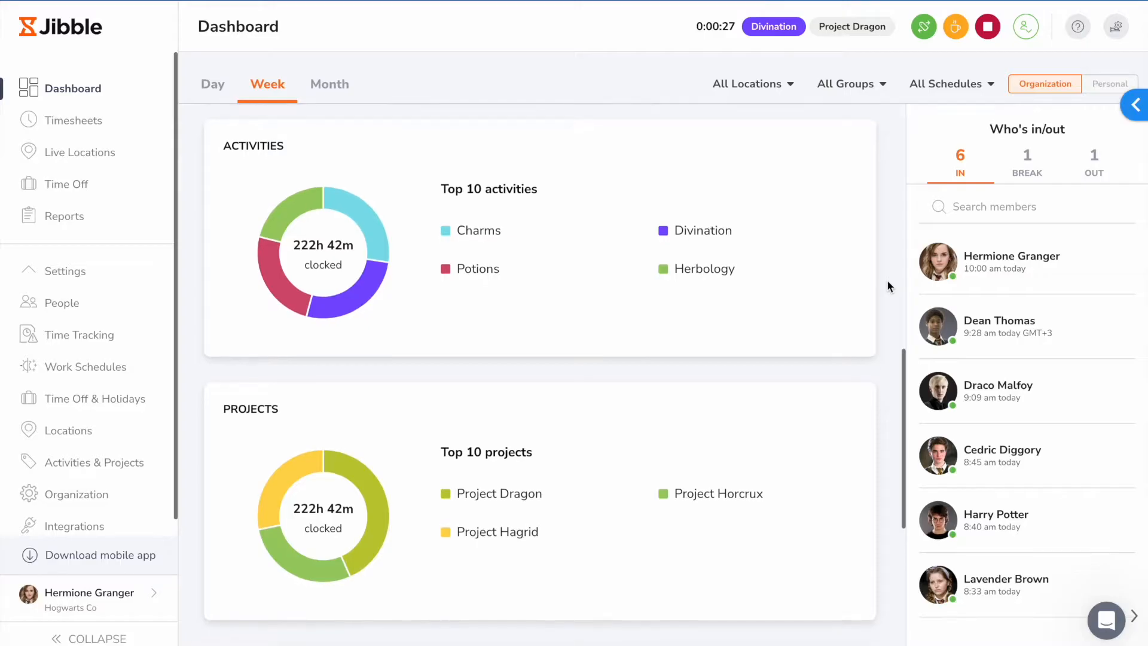
scroll(887, 279, down, 2)
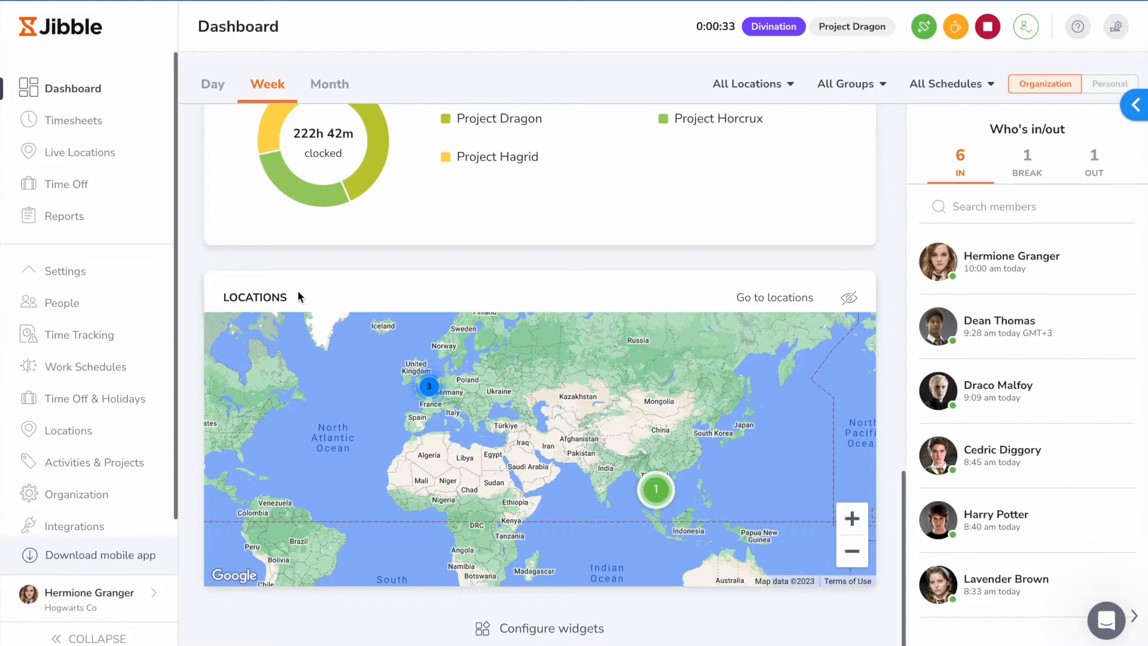
Step: Review the weekly timesheets, including the available timesheet periods and the previous week, and return to the current week
click(109, 120)
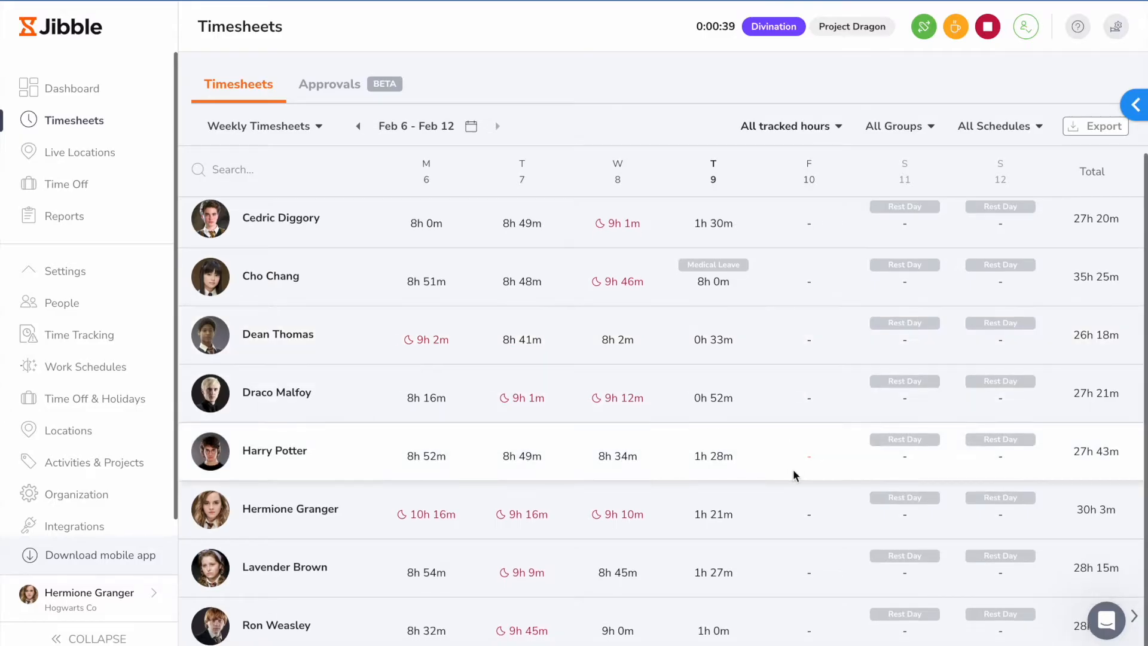
click(305, 128)
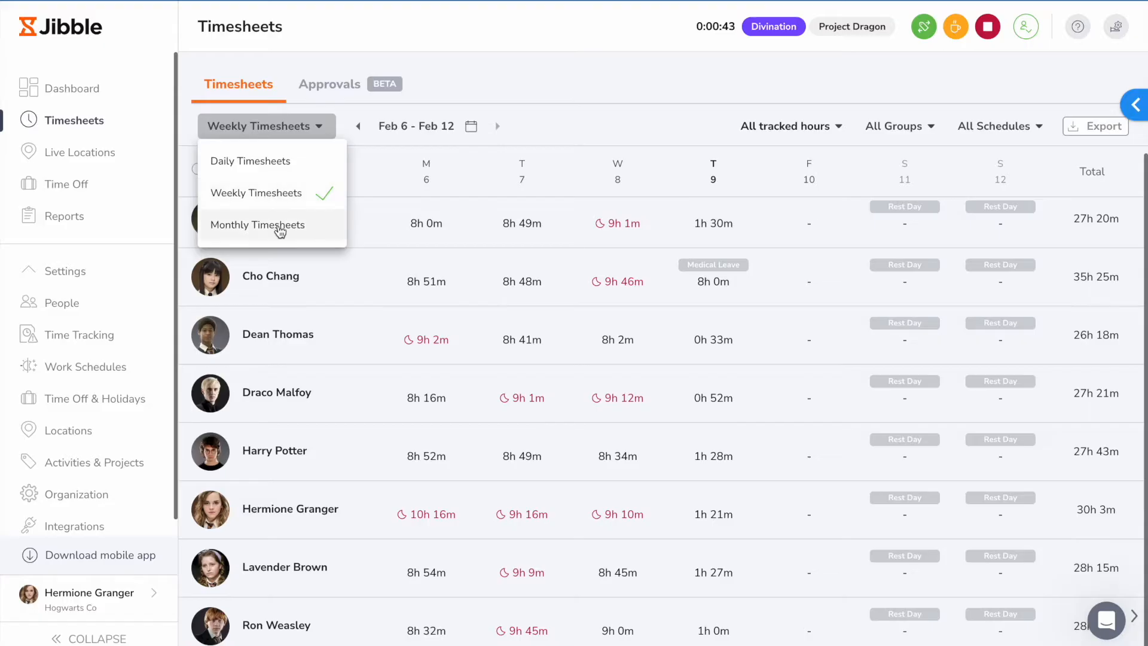
click(612, 105)
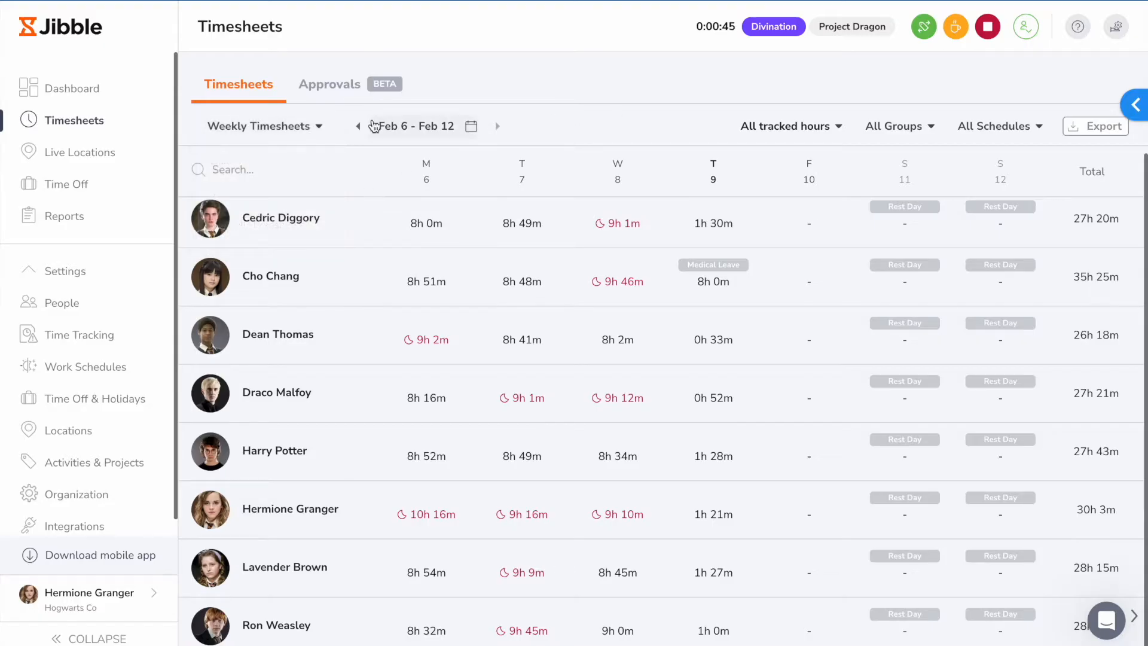
click(358, 125)
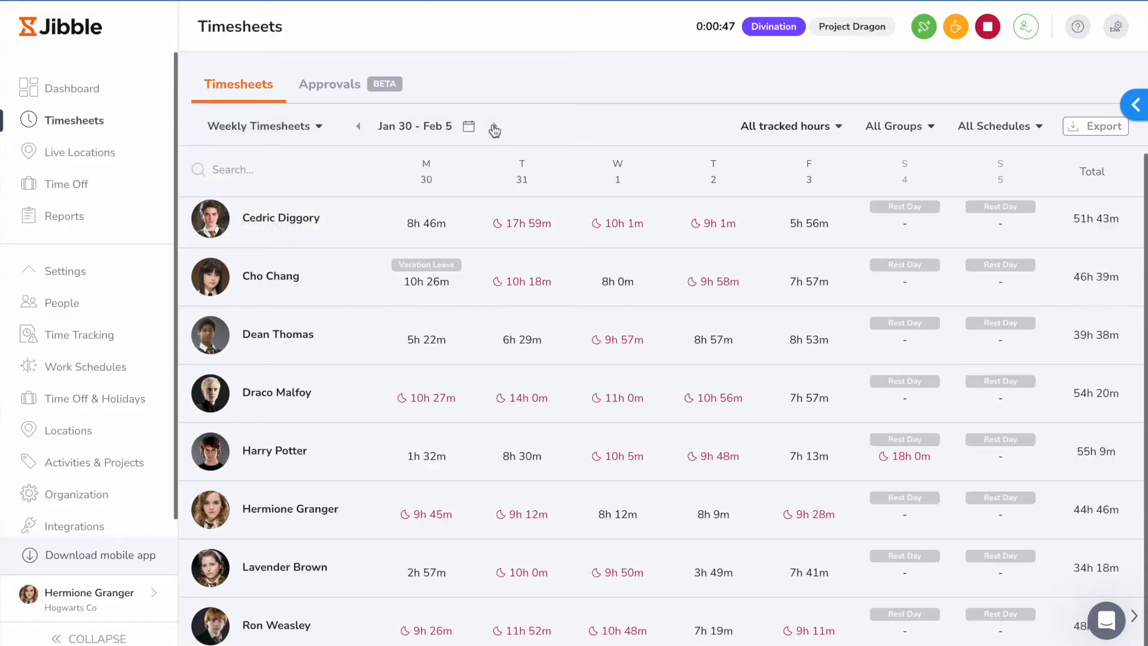
click(494, 126)
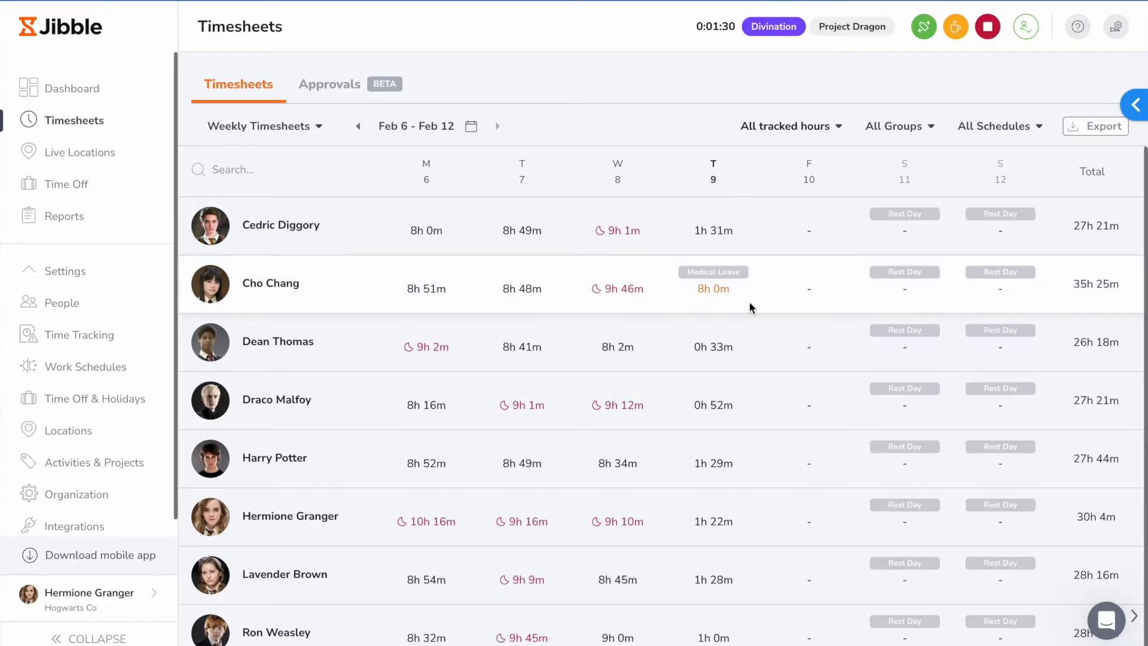
Step: Edit the 1:23 pm entry in the 8h 45m timesheet of Wednesday, 8 Feb, and save it with Divination and Project Horcrux
click(618, 571)
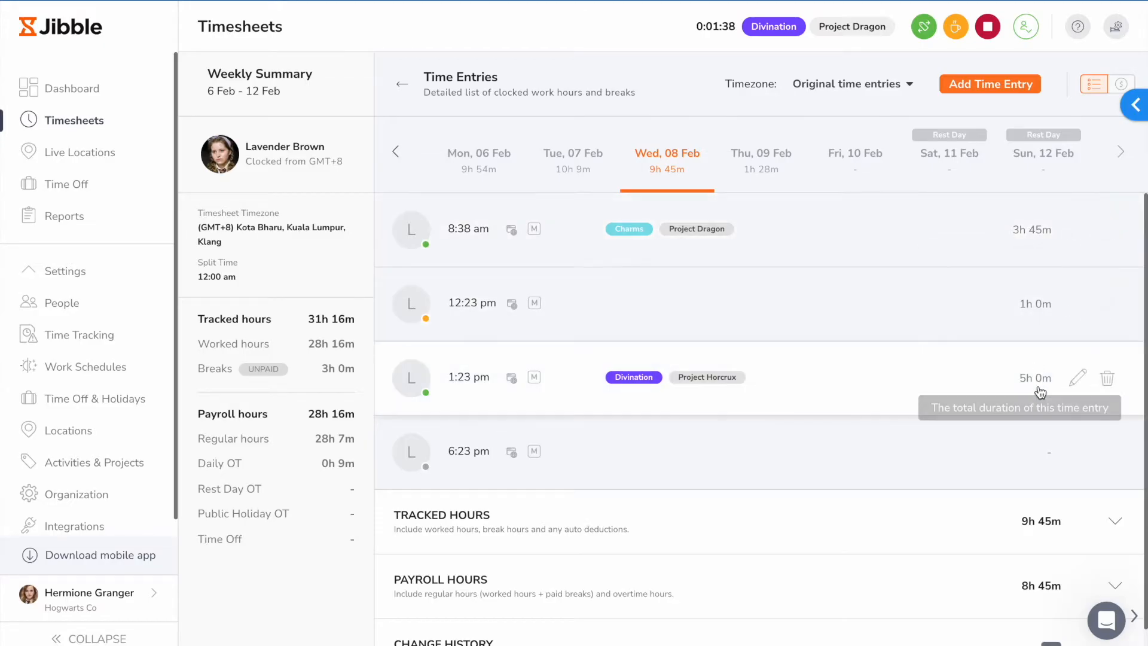
click(1080, 379)
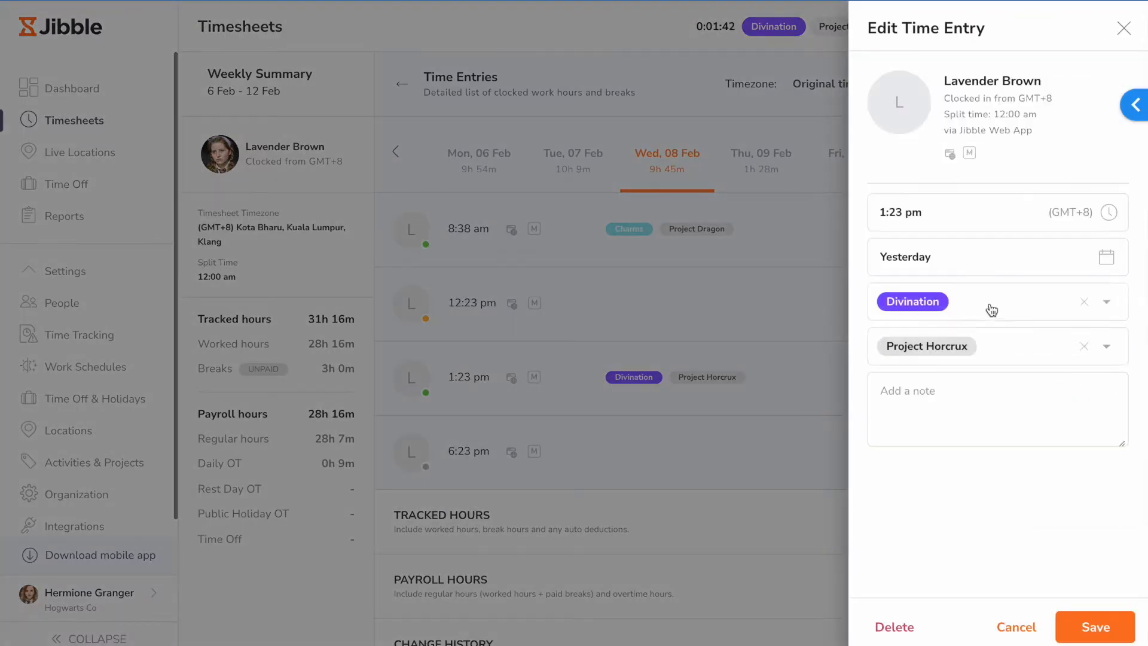
click(989, 301)
click(974, 342)
click(1102, 624)
click(751, 432)
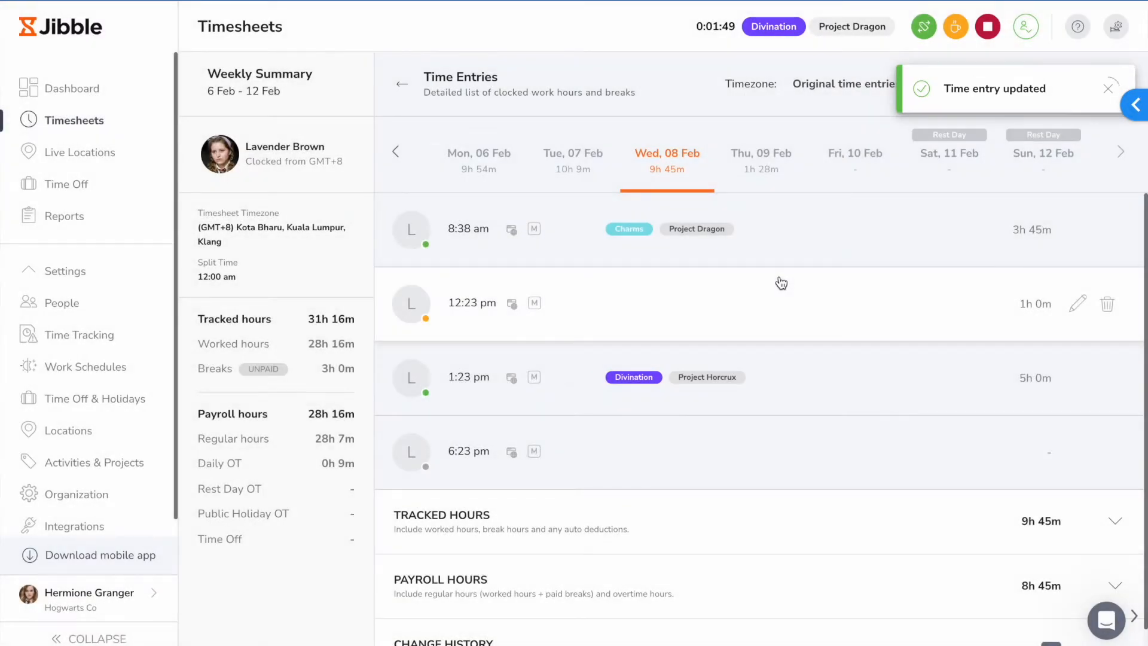
Step: View the route tracked for this member on Thursday, 09 Feb, and return to the time entries
click(761, 158)
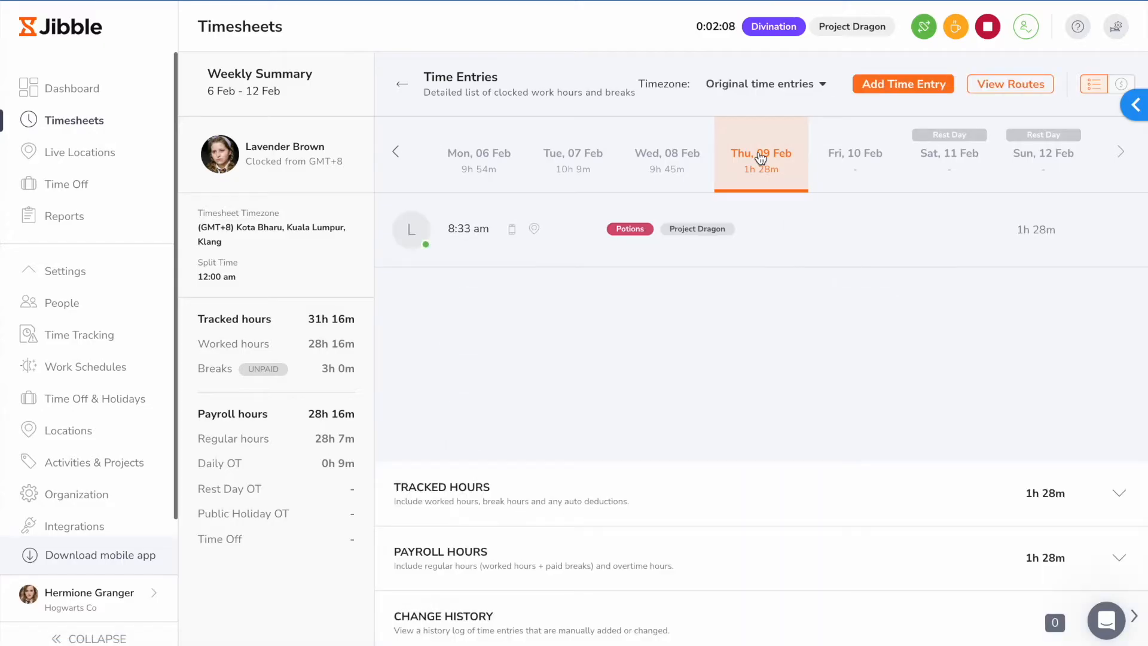
click(1014, 88)
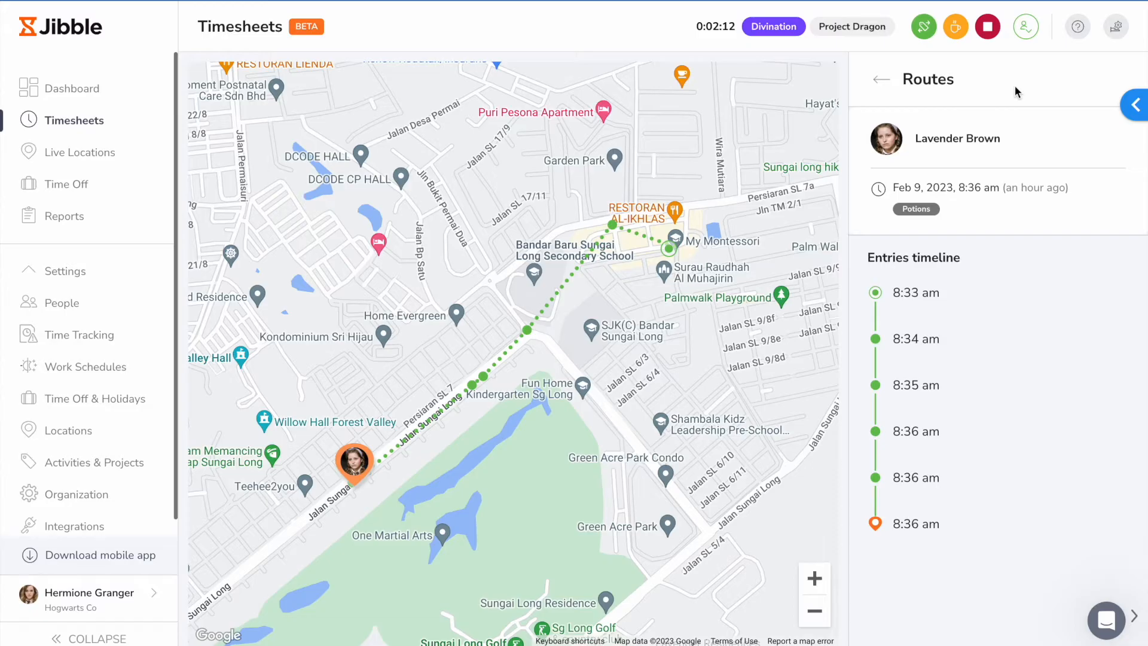
click(883, 79)
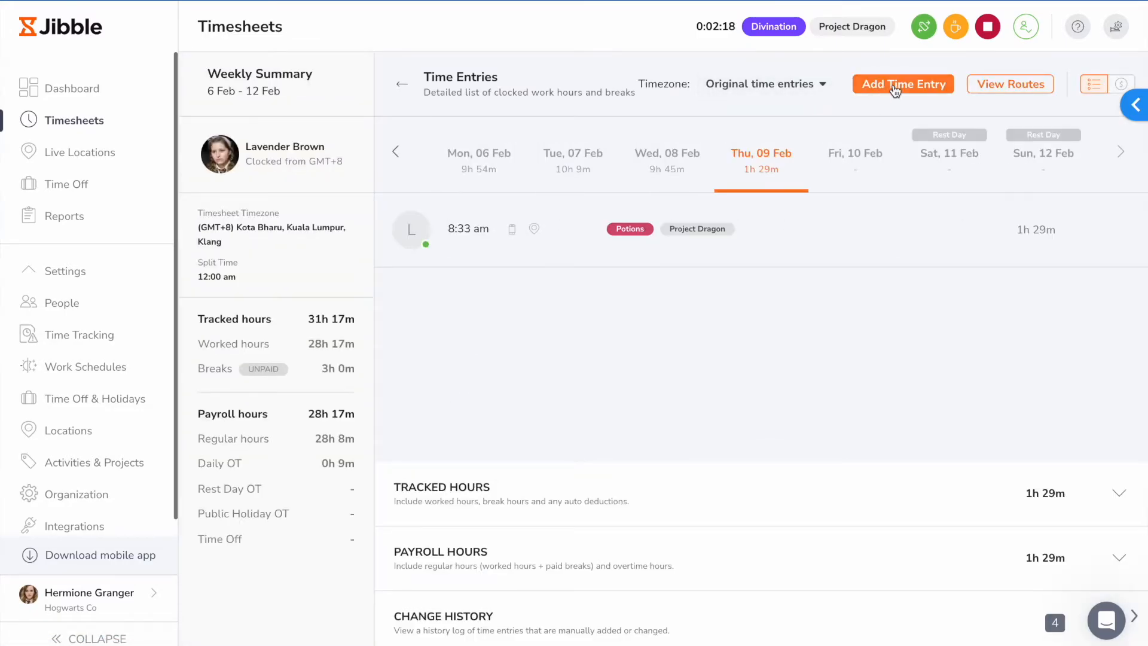
Step: Examine the time entry and hour entry forms for adding a manual entry, and return to the timesheets overview without saving
click(894, 86)
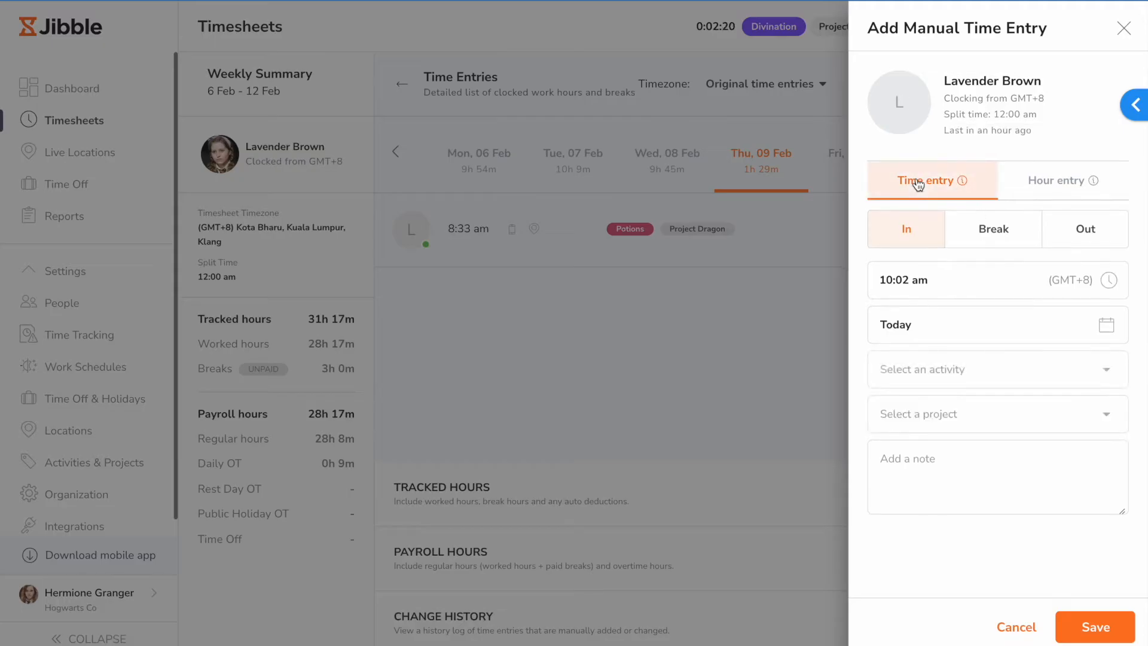
click(1055, 187)
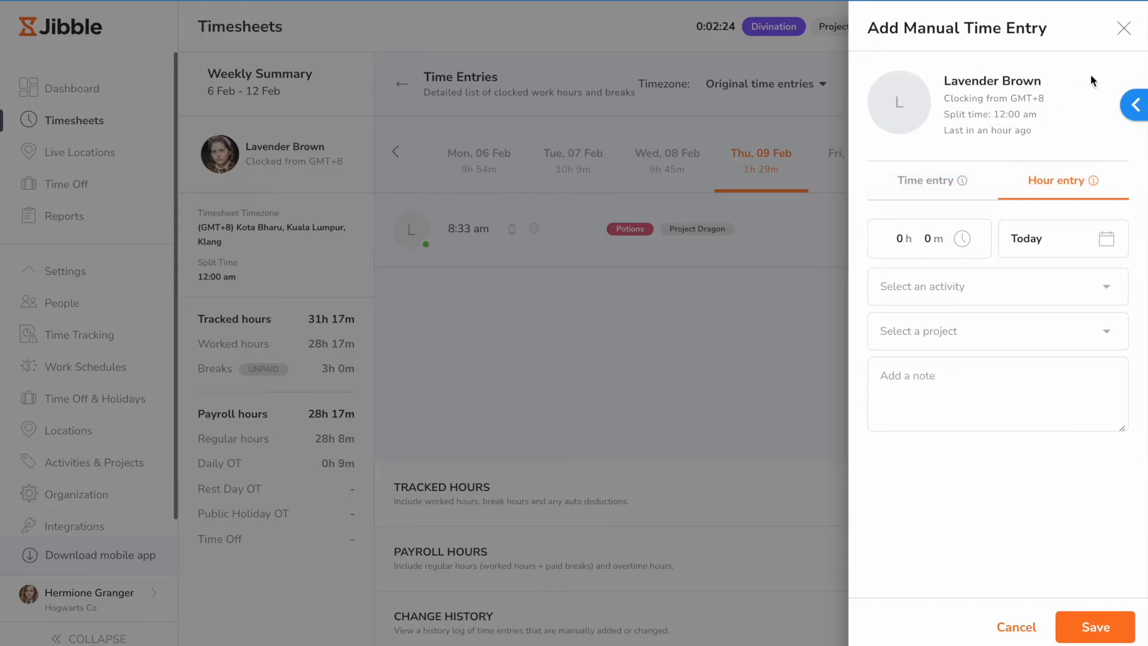
click(1123, 28)
click(403, 87)
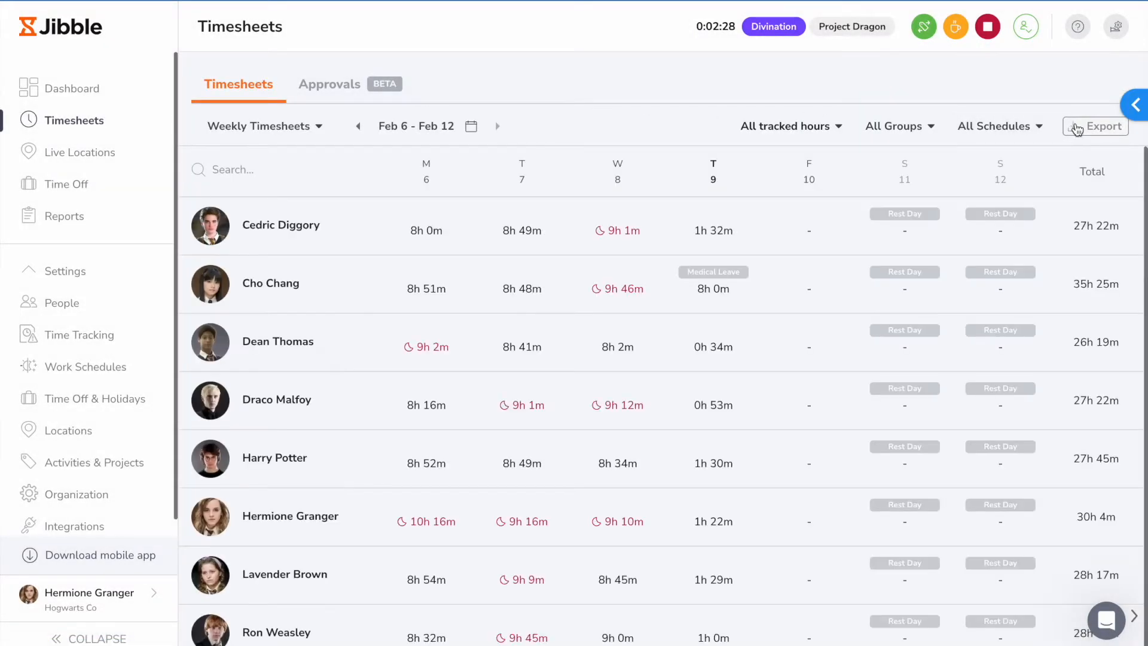
Step: Set up an XLS export of the weekly timesheets, including the time entries list in single tabs and timesheets per member in individual tabs
click(1077, 130)
click(614, 174)
click(571, 267)
click(571, 292)
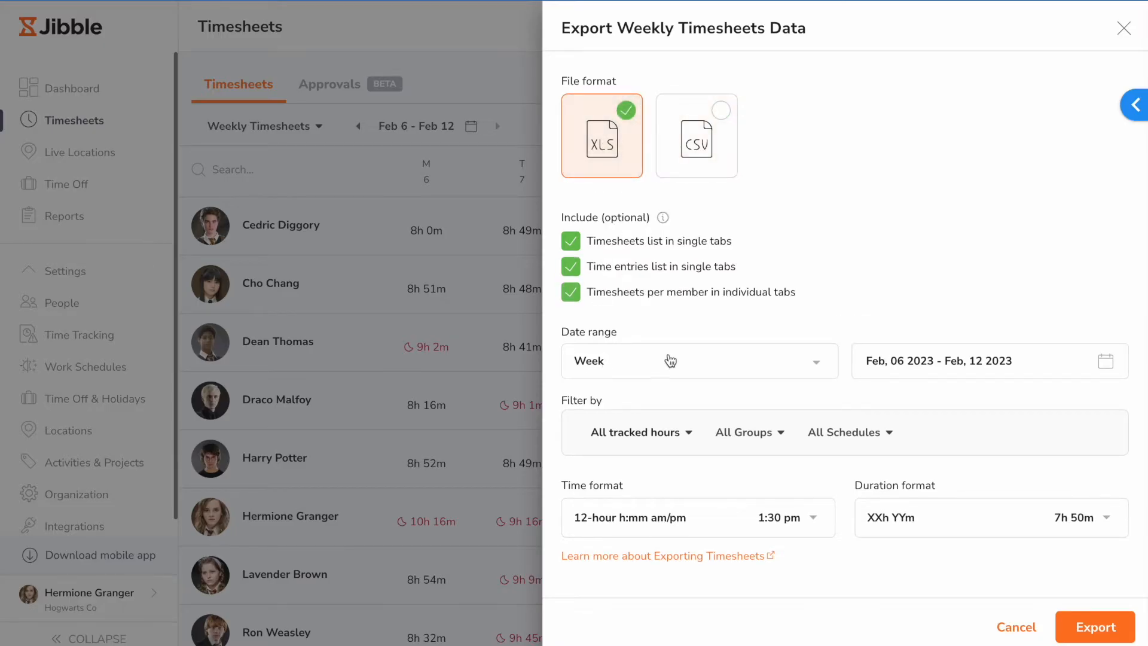
Step: Examine the export's filter options for tracked hours, groups and schedules, and close the export form without exporting
click(653, 432)
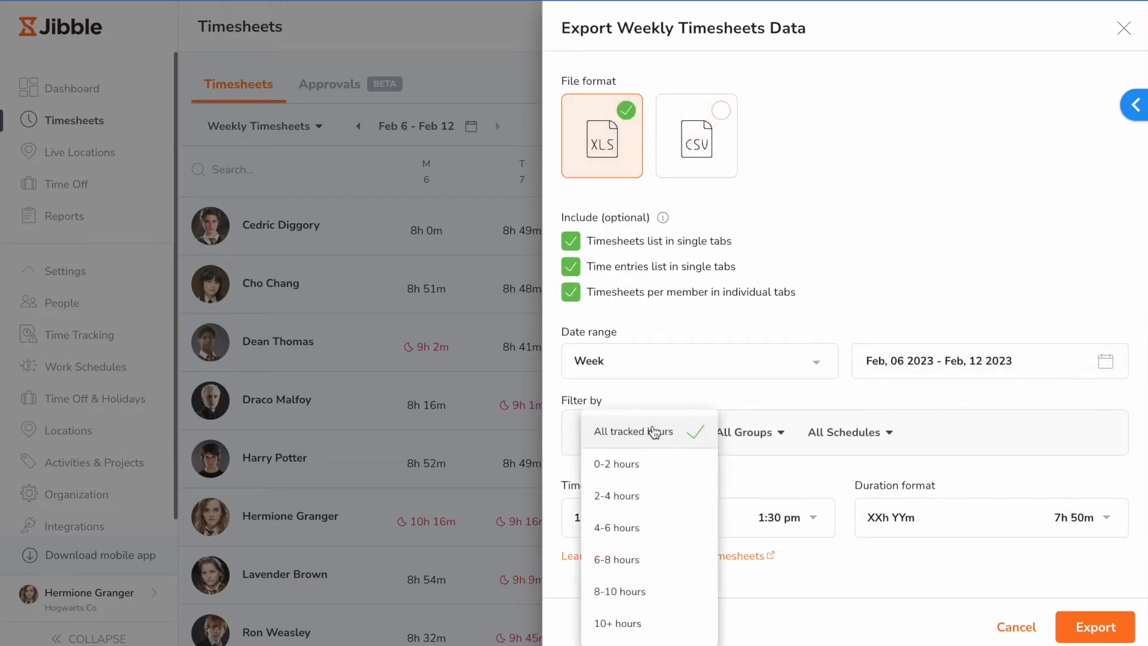
click(749, 432)
click(851, 434)
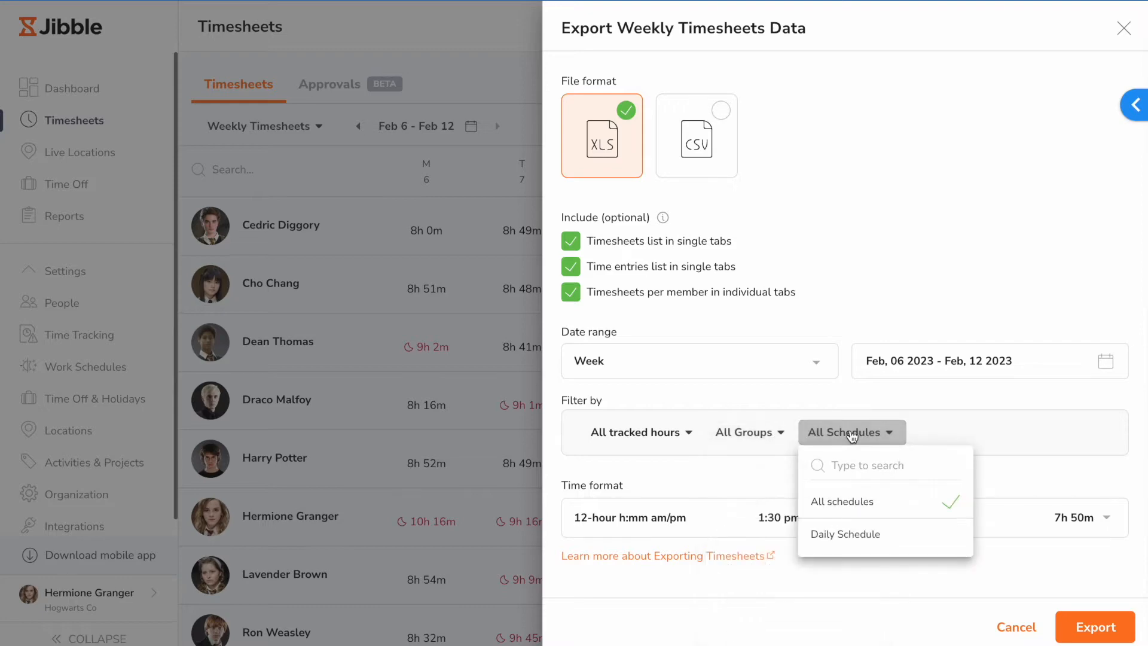
click(937, 395)
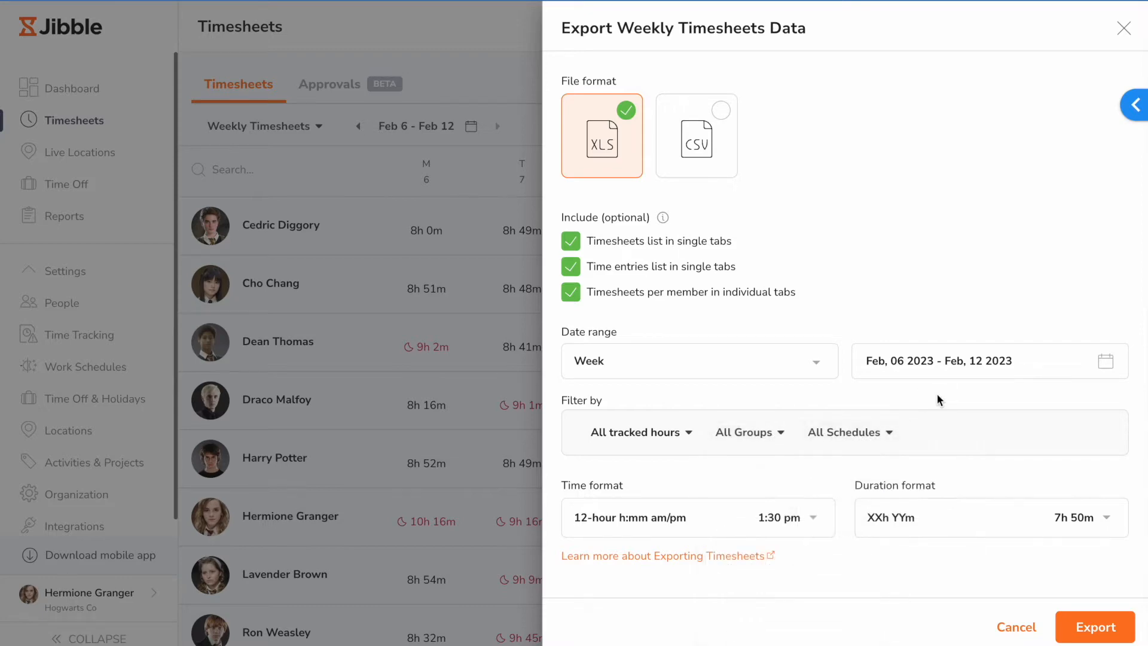
click(1124, 27)
Step: Approve the December 2022 timesheet of the member with 172h 53m tracked
click(330, 90)
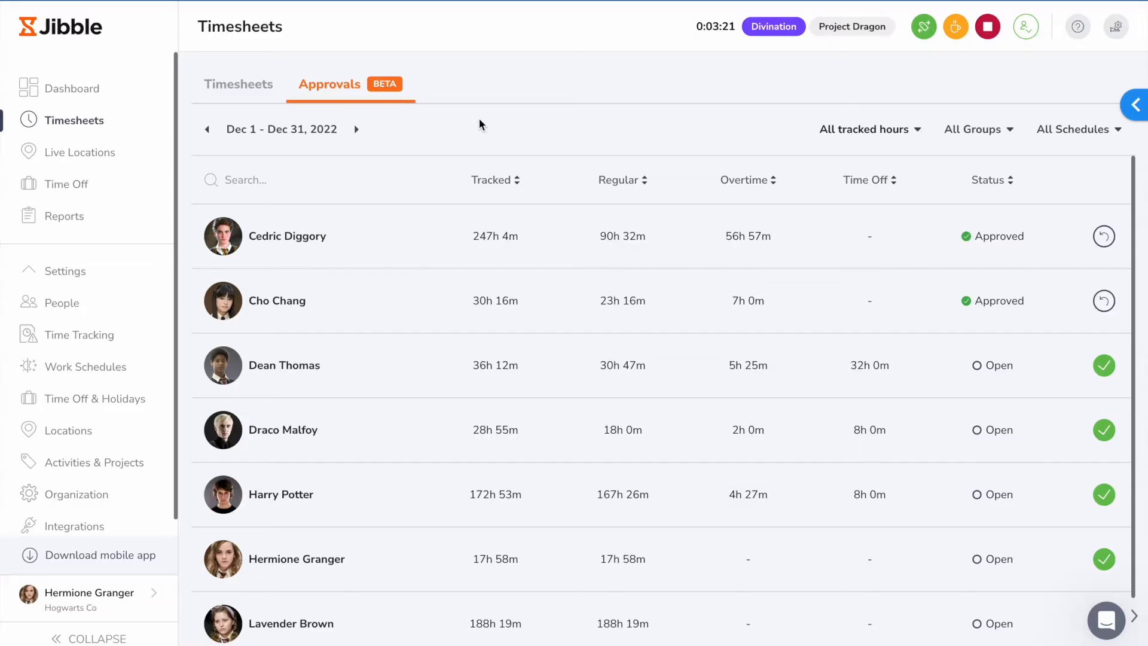
click(486, 503)
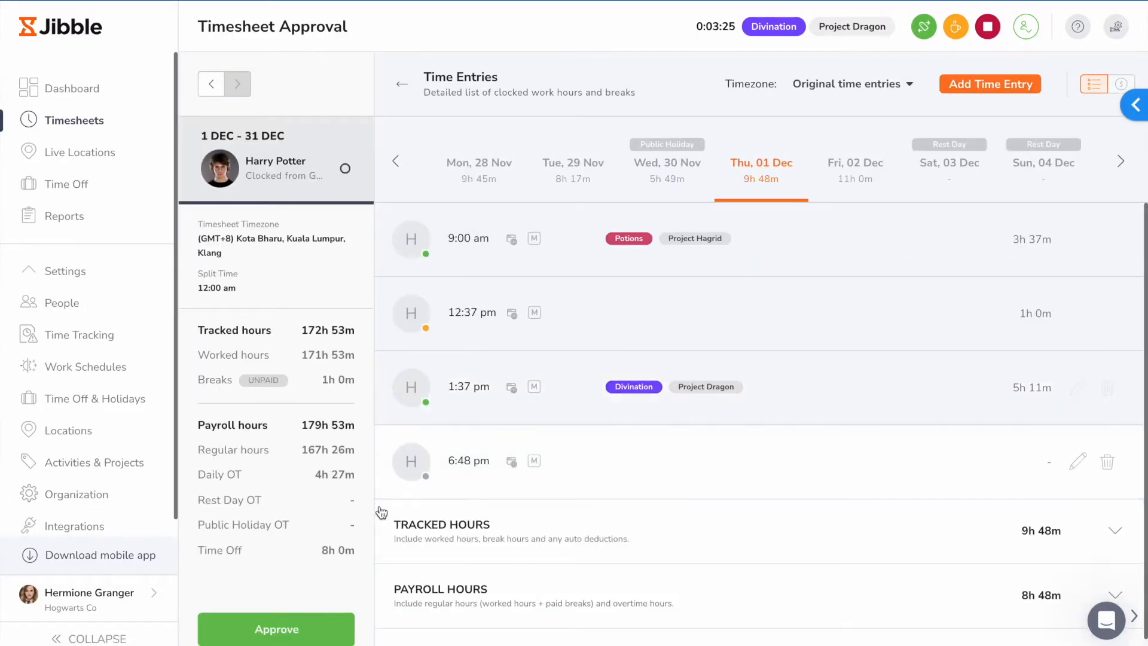
click(301, 628)
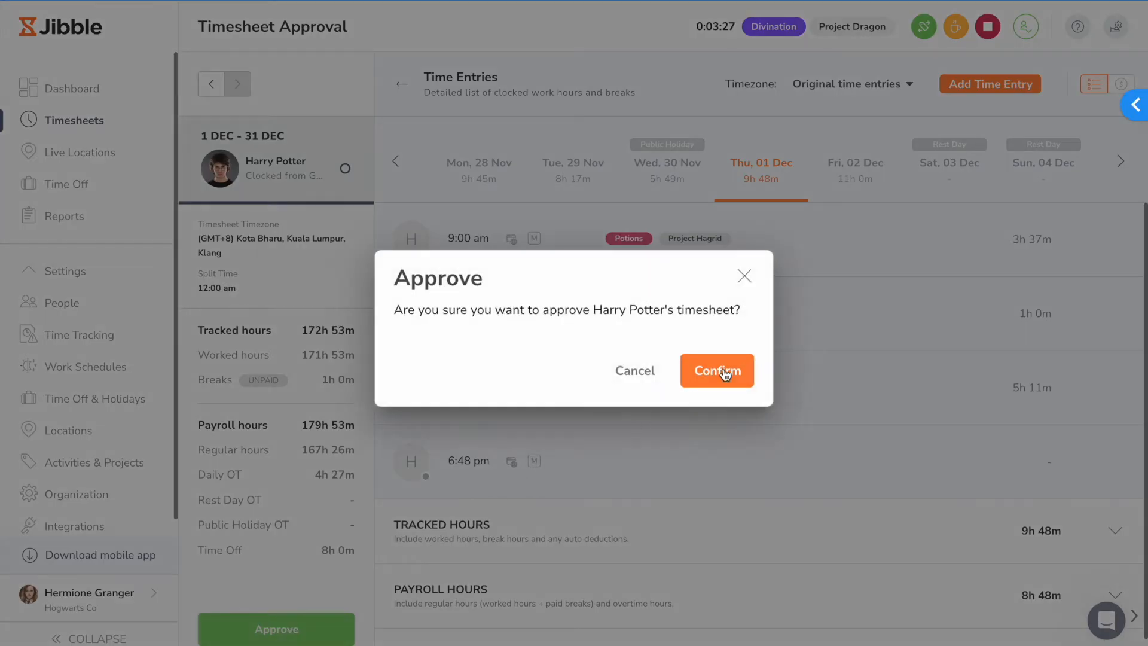
click(725, 374)
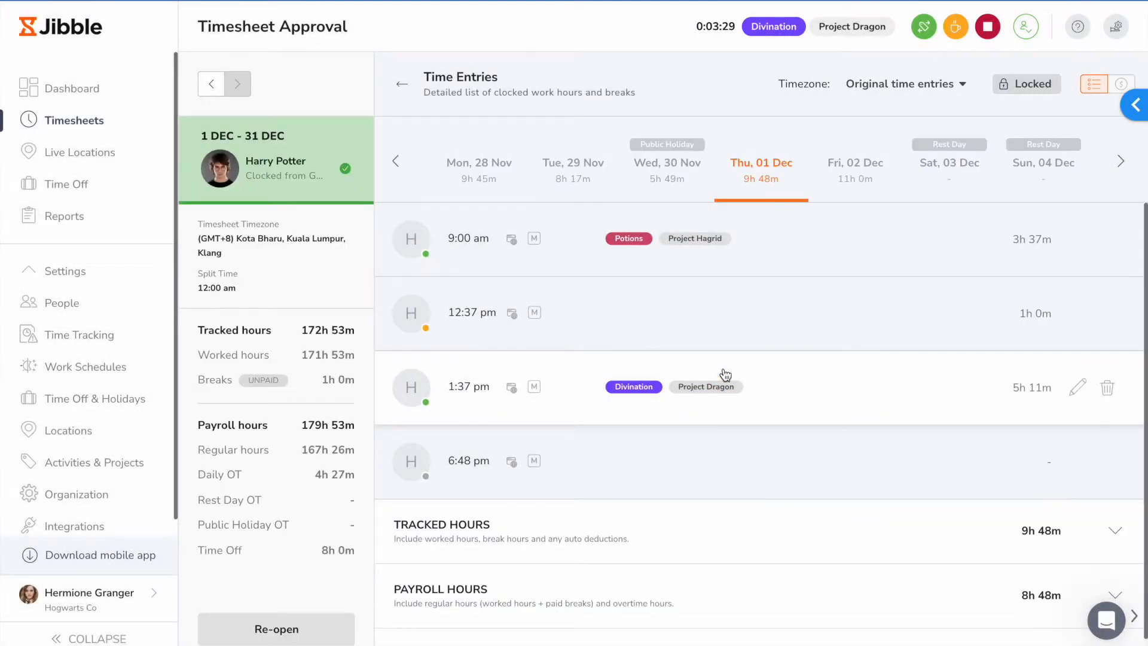
Step: View the route of the member pinned on Jalan Sungai Long on the live locations map
click(130, 151)
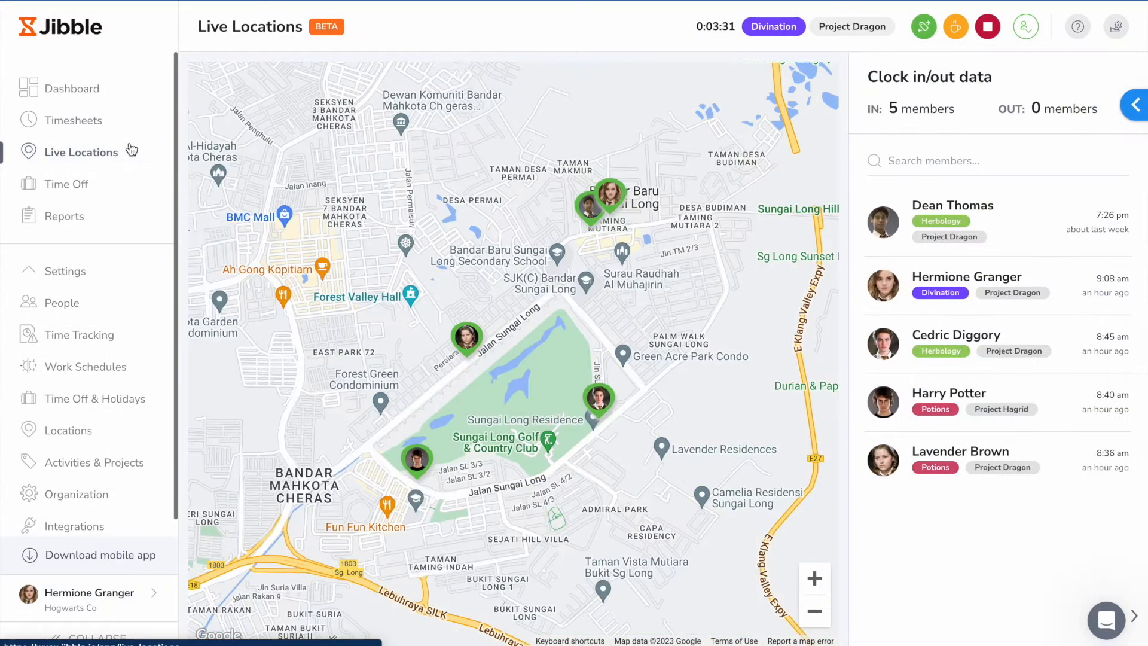
click(470, 352)
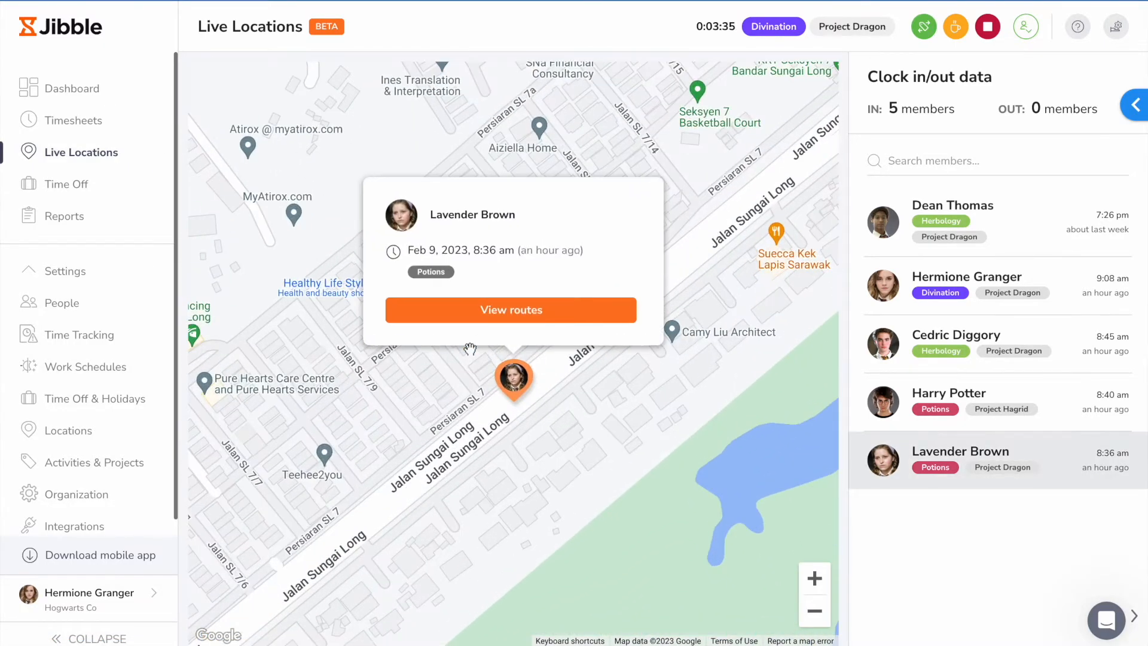
click(517, 323)
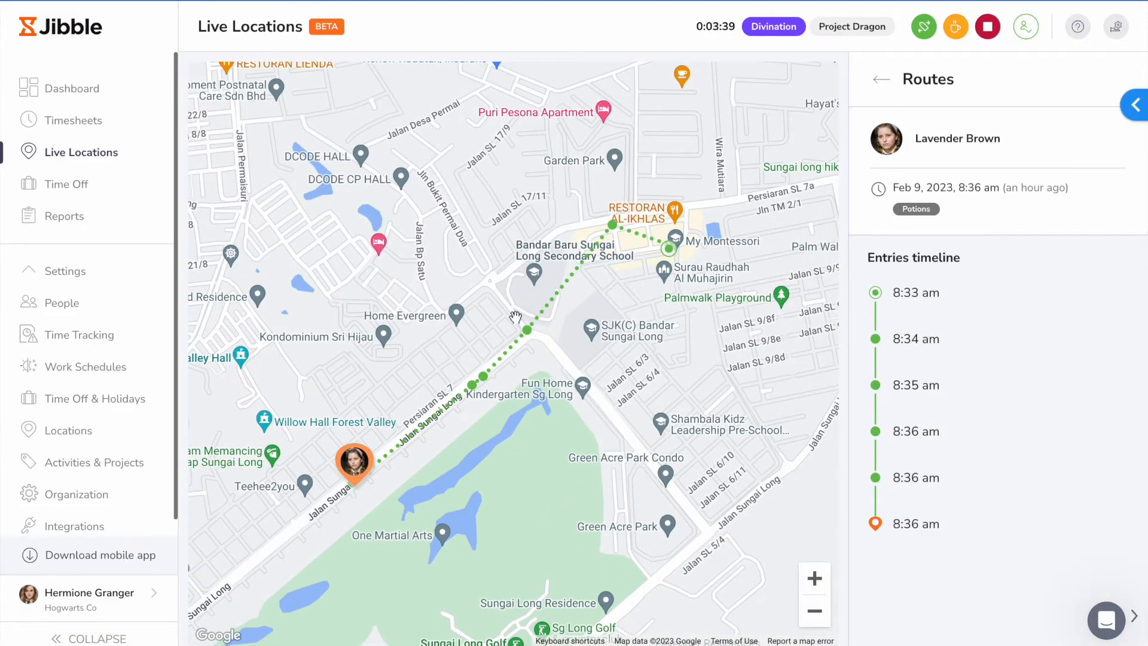
Step: Cancel the approved Medical Leave request dated Thursday, 9 Feb
click(102, 185)
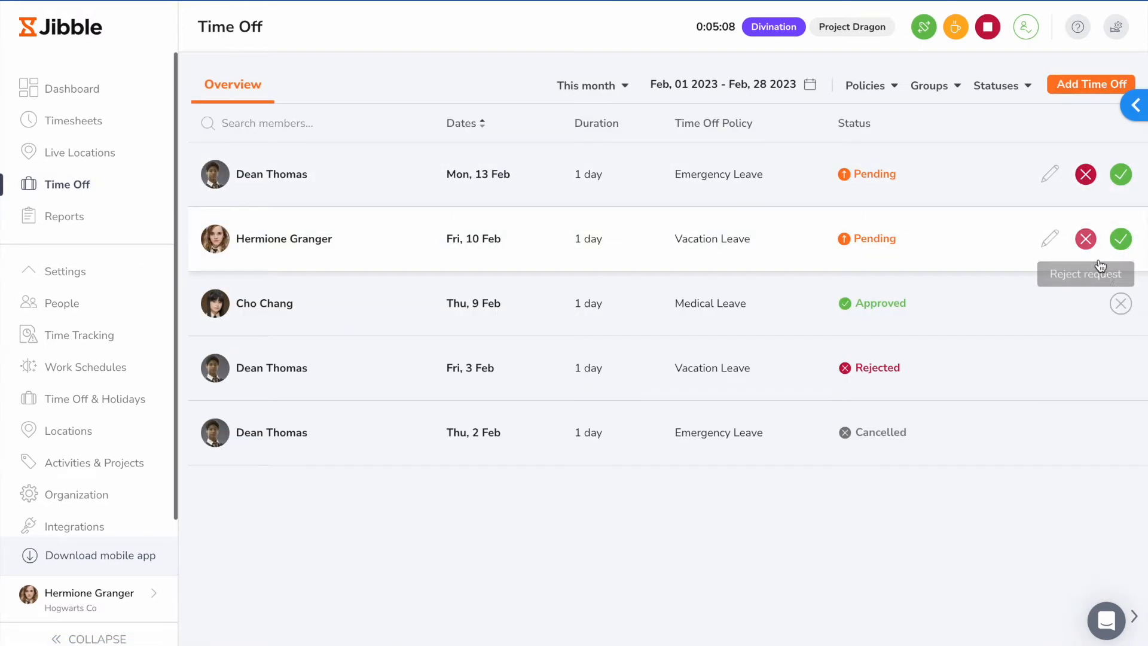
click(1120, 304)
click(728, 365)
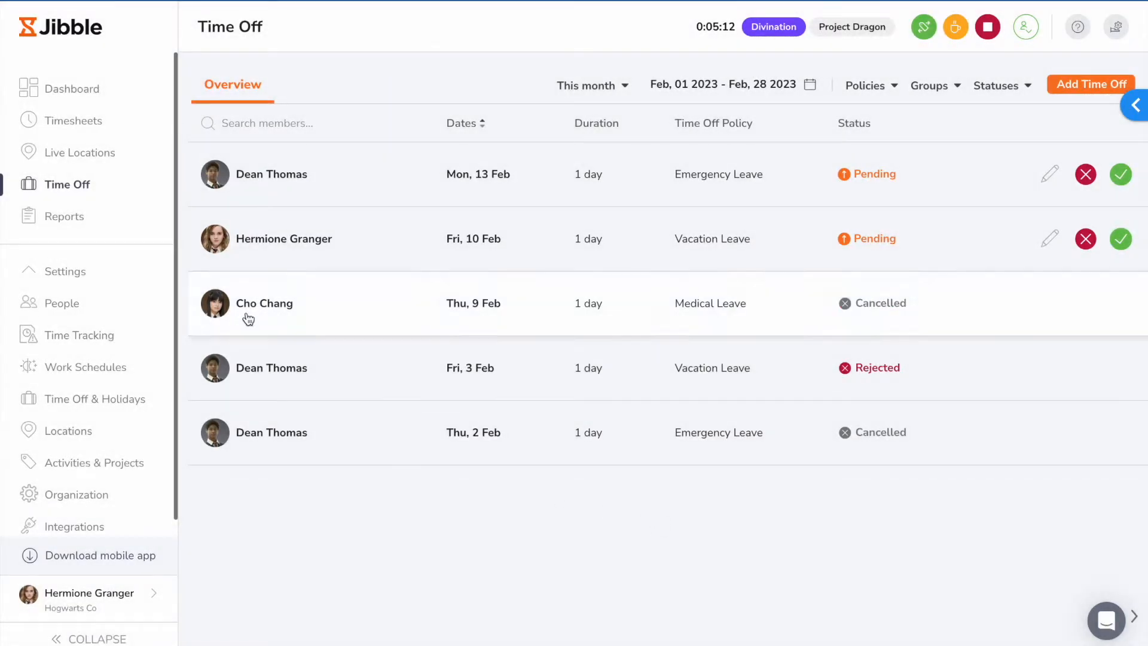
Step: Open the Tracked Time Report and examine its date range, Group by and Subgroup by options
click(128, 216)
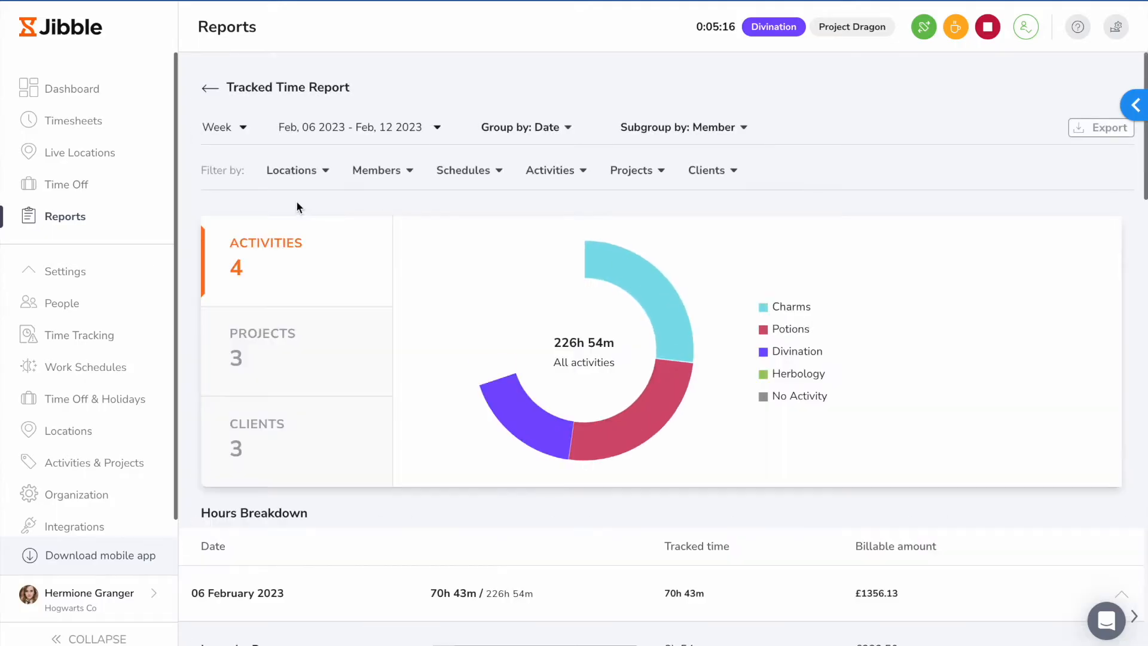
click(332, 136)
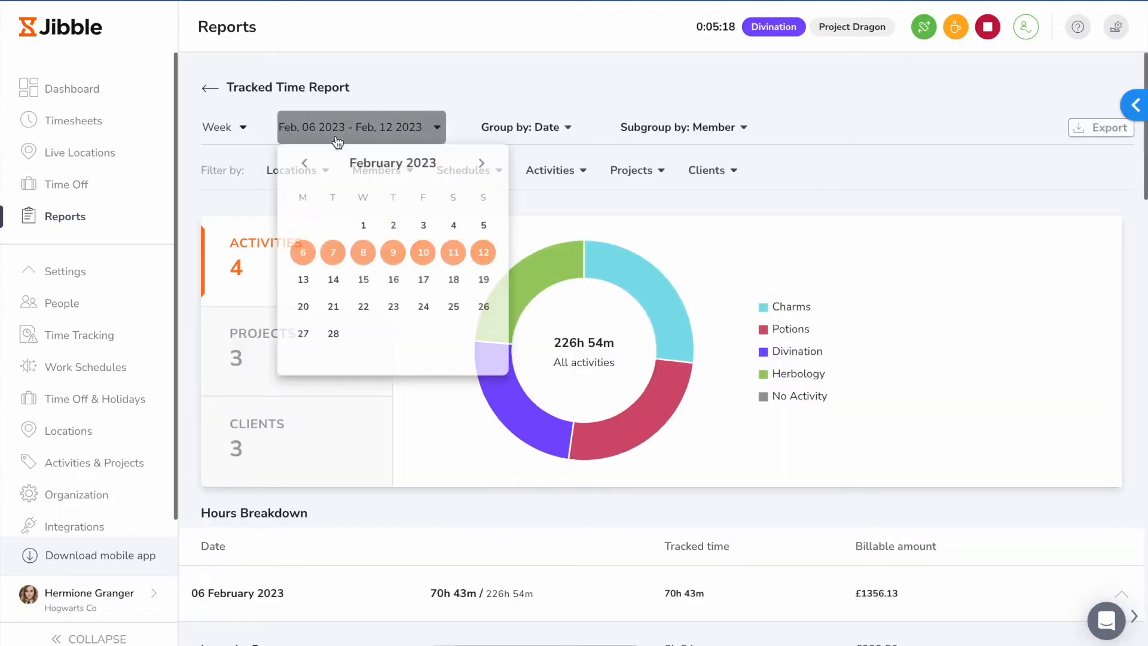
click(544, 136)
click(681, 127)
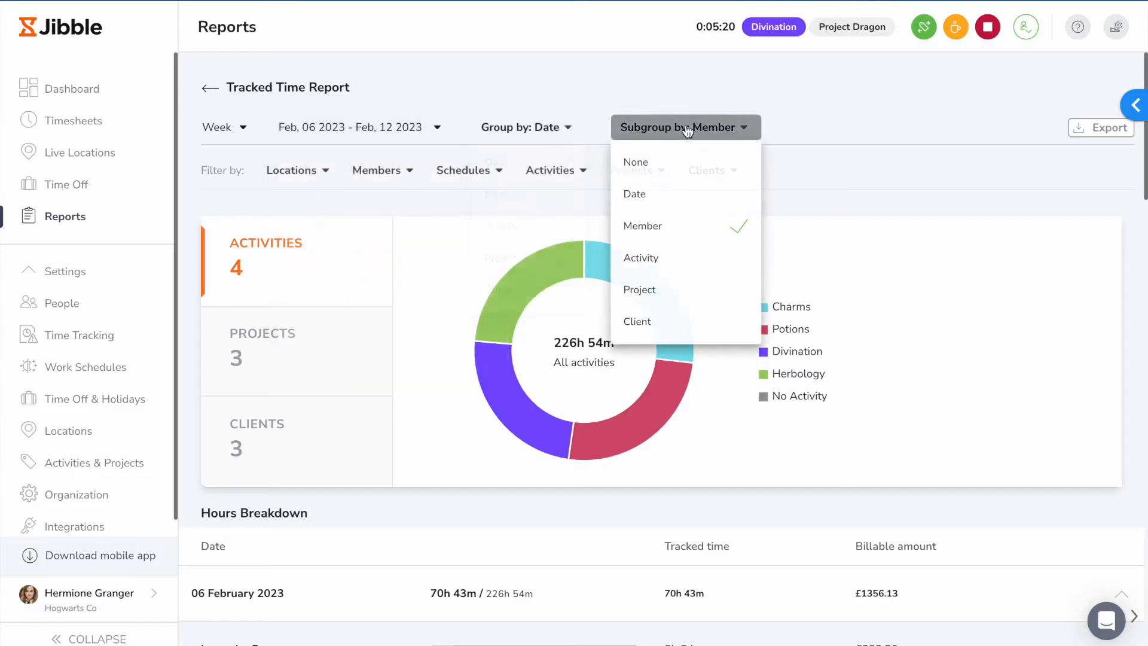
Step: Examine the Tracked Time Report's filter options for locations, members, schedules, activities, projects and clients
click(293, 175)
click(376, 171)
click(463, 172)
click(550, 172)
click(625, 172)
click(707, 170)
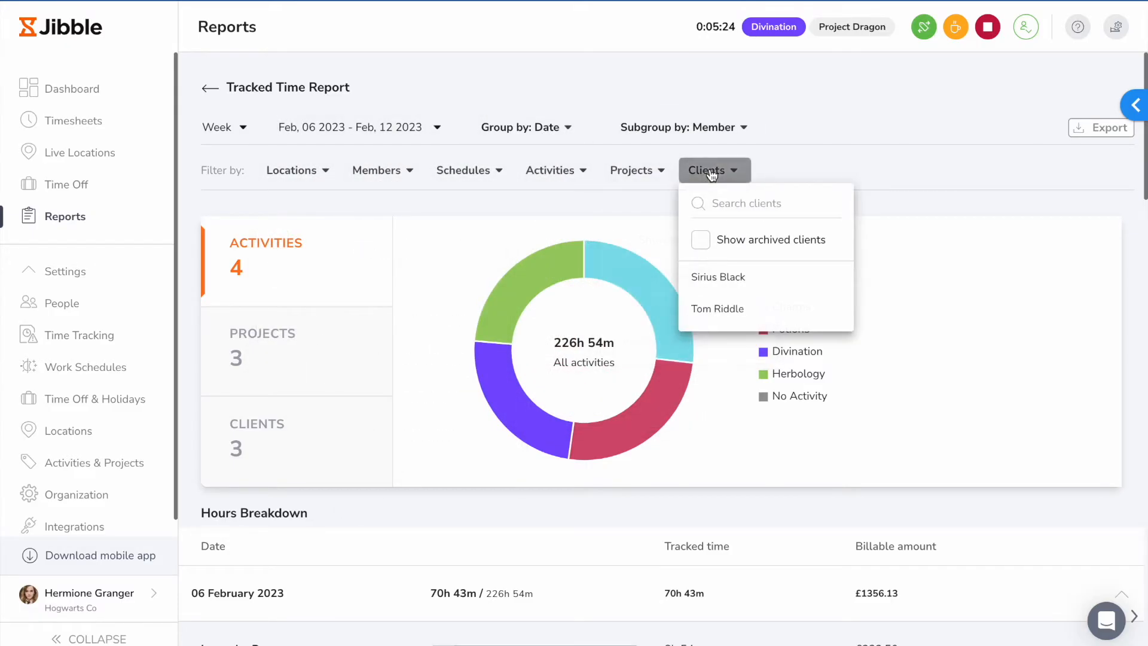
click(397, 196)
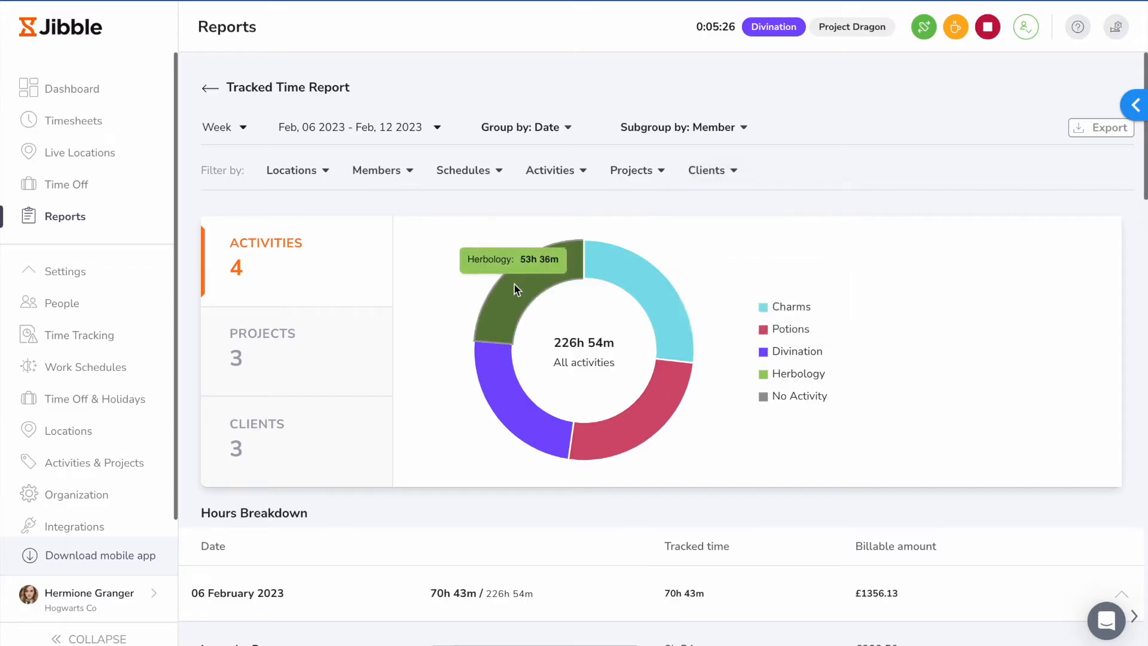
Step: View the tracked time charts by projects and by clients, and review the hours breakdown per member
click(354, 366)
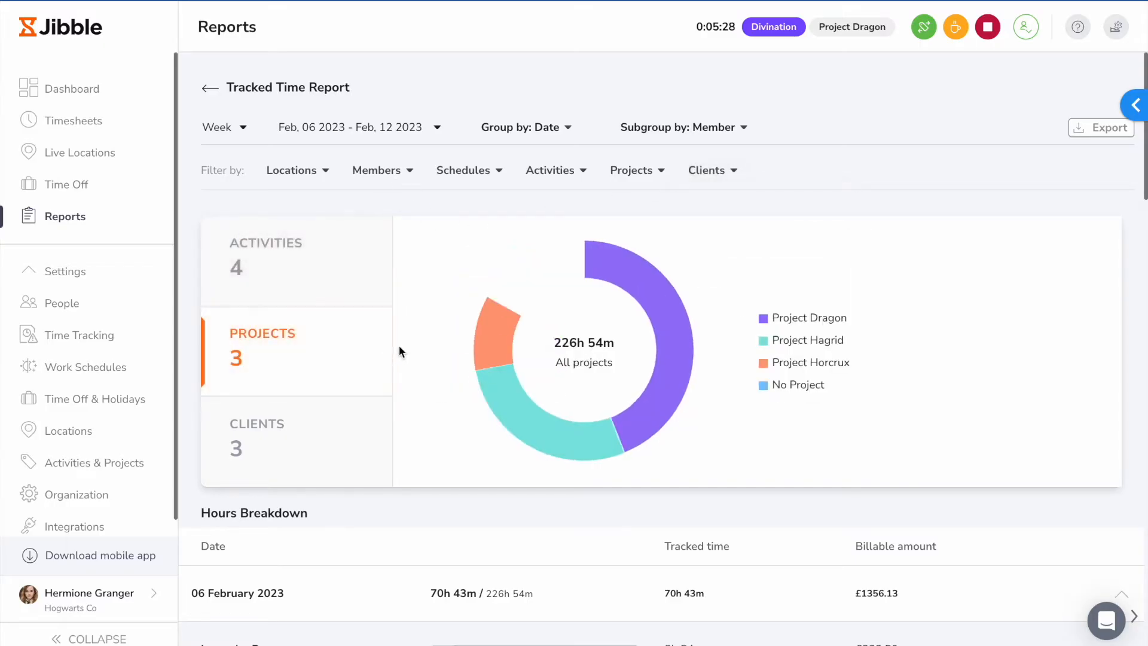
click(346, 427)
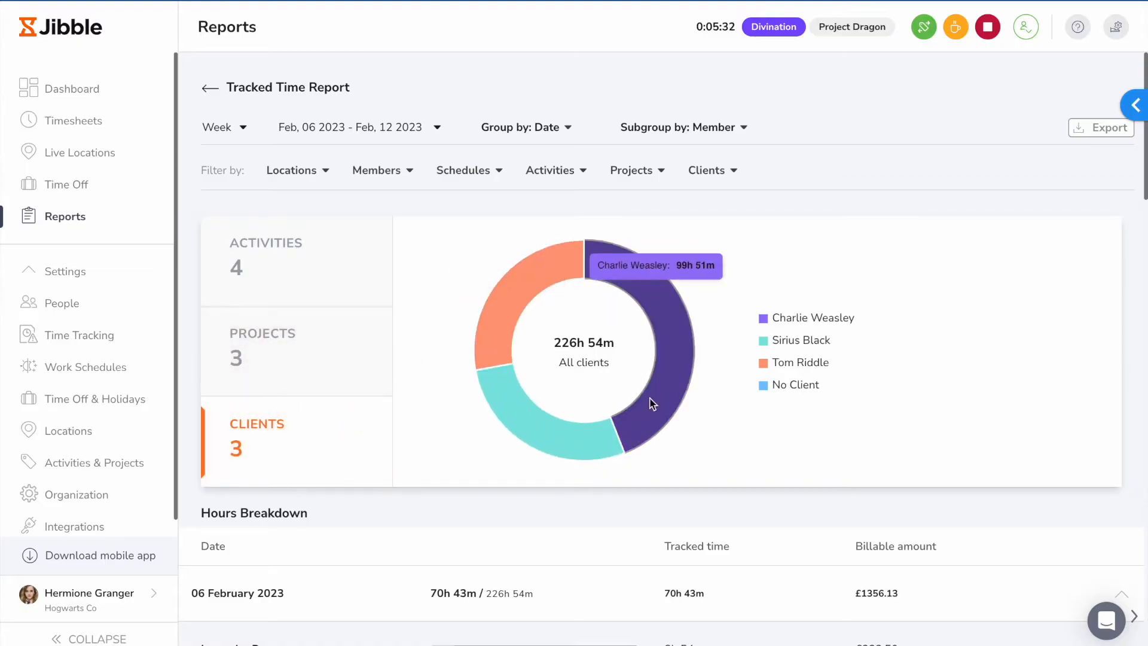
scroll(595, 520, down, 1)
scroll(595, 521, down, 6)
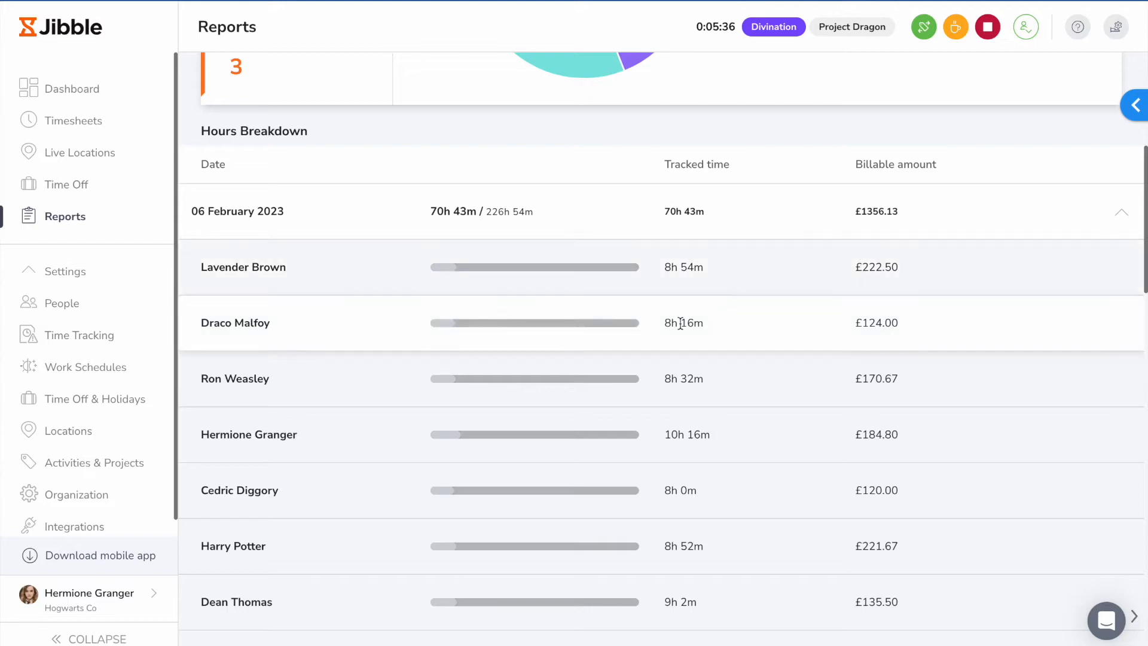
scroll(873, 324, up, 6)
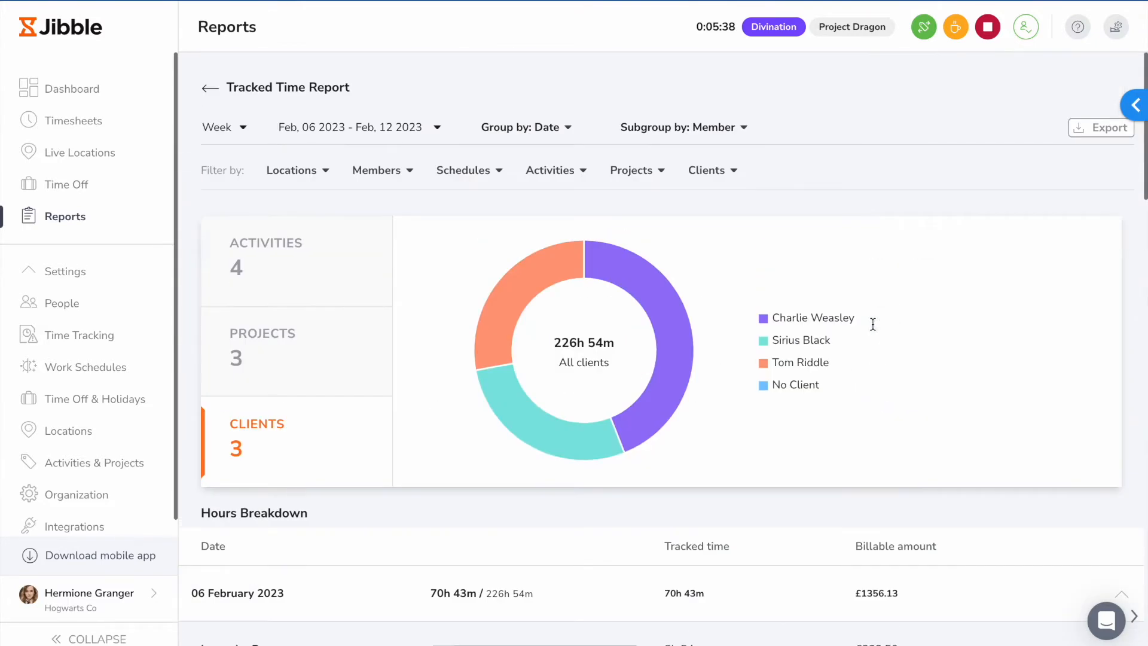
Step: Examine the tracked time report's export options with Select filters chosen, and close the form without exporting
click(1099, 127)
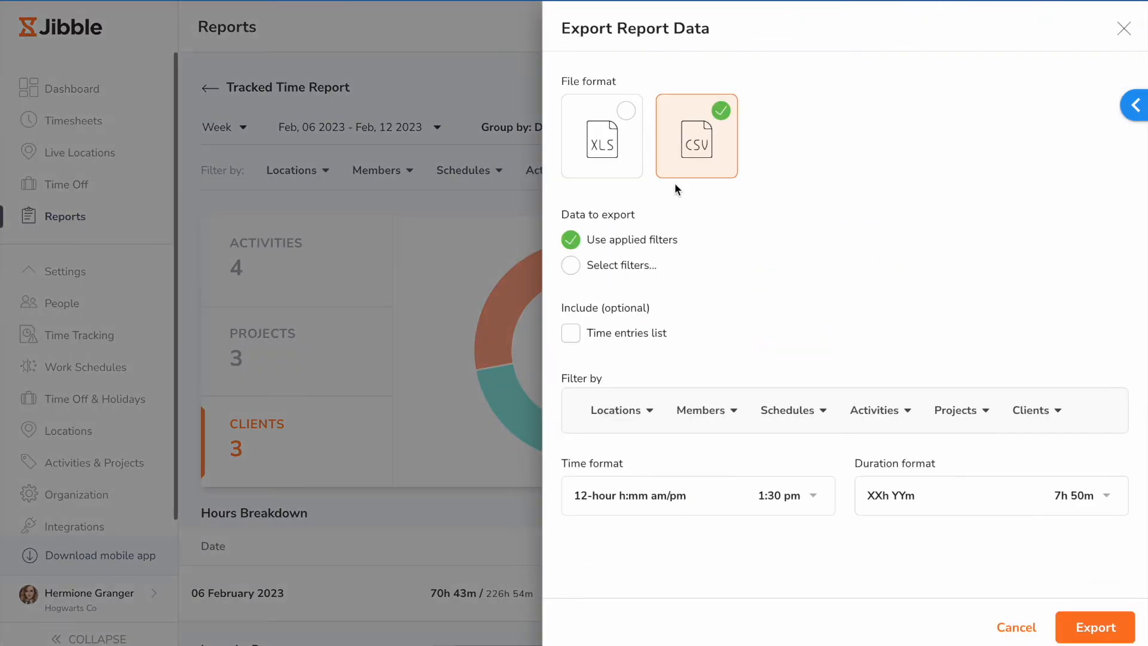
click(618, 265)
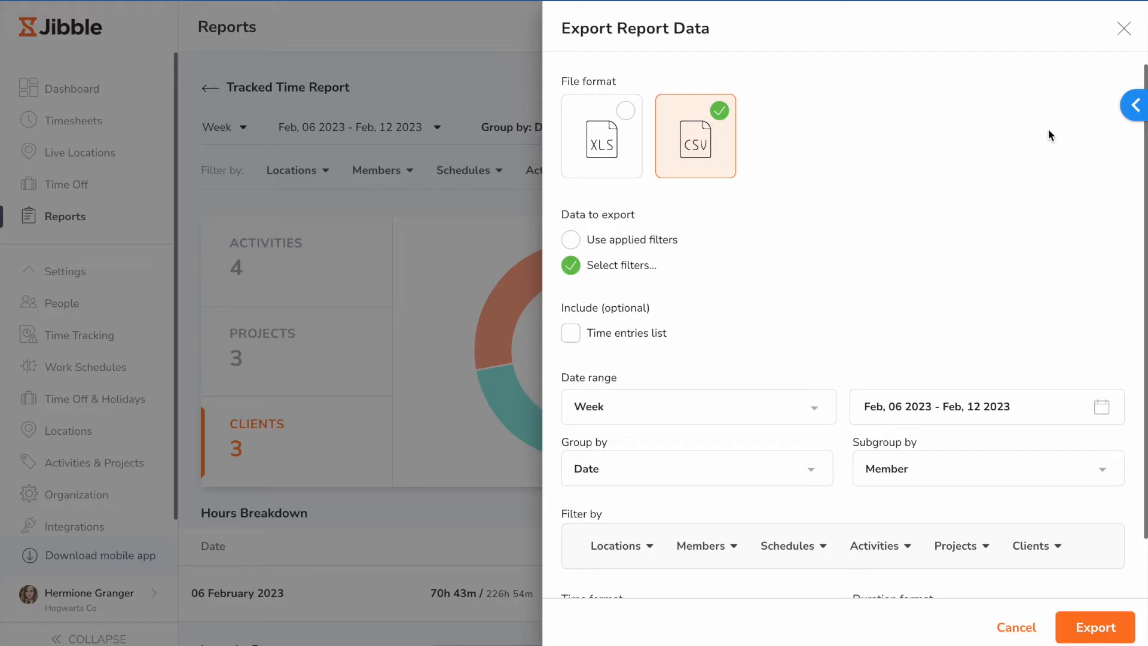
click(1124, 28)
Step: In the Attendance Insights Report export, include the attendance summary per member, the timesheets list and the time entries list
click(222, 88)
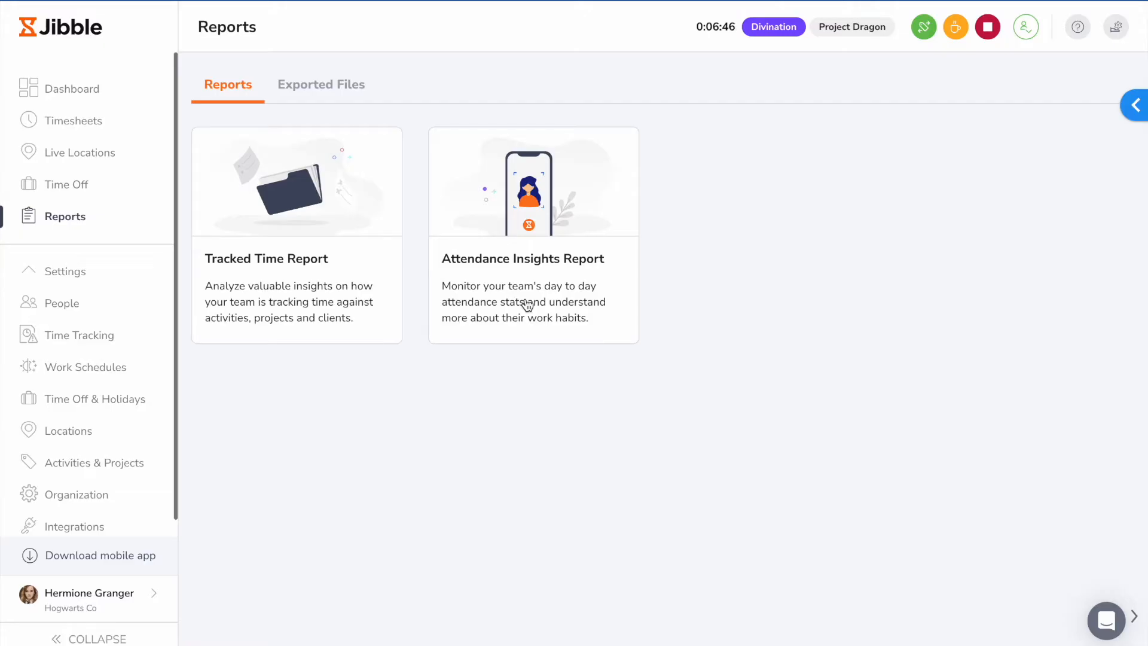
click(527, 306)
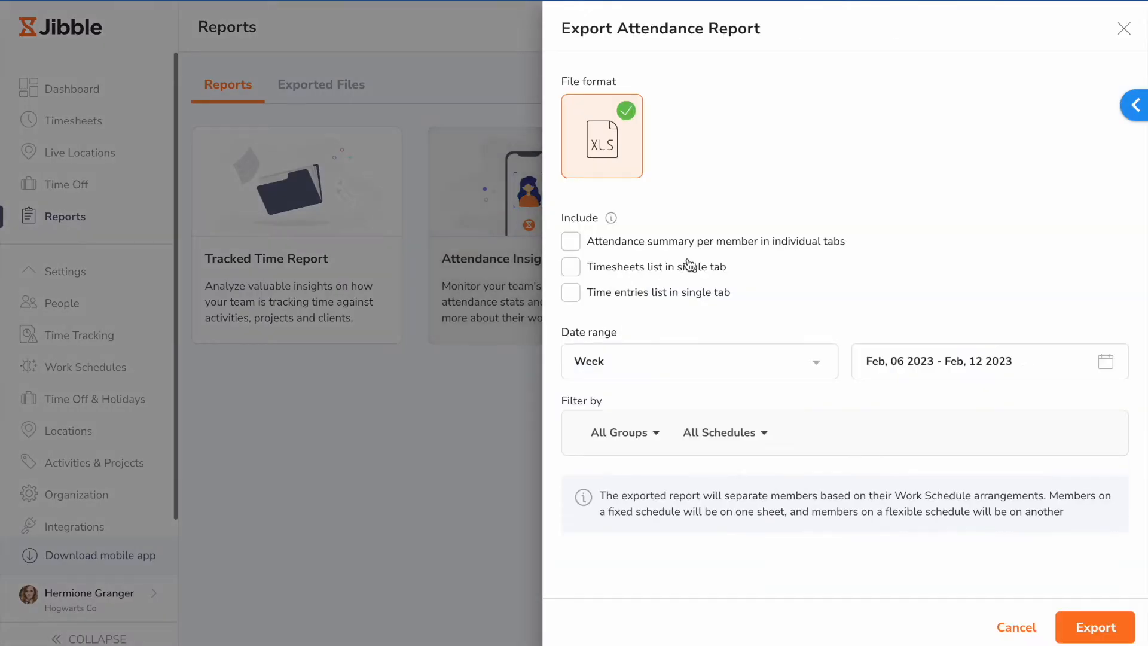
click(609, 245)
click(609, 265)
click(615, 291)
Step: Examine the attendance export's date range, group and schedule filter options, and close the form without exporting
click(751, 362)
click(901, 362)
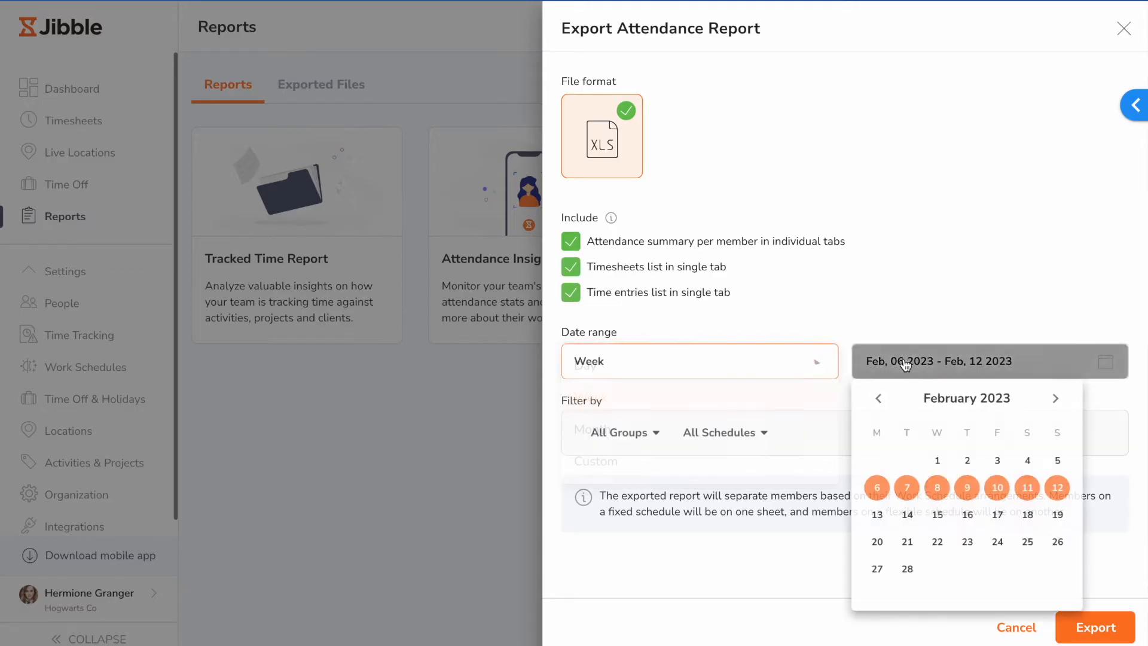
click(627, 432)
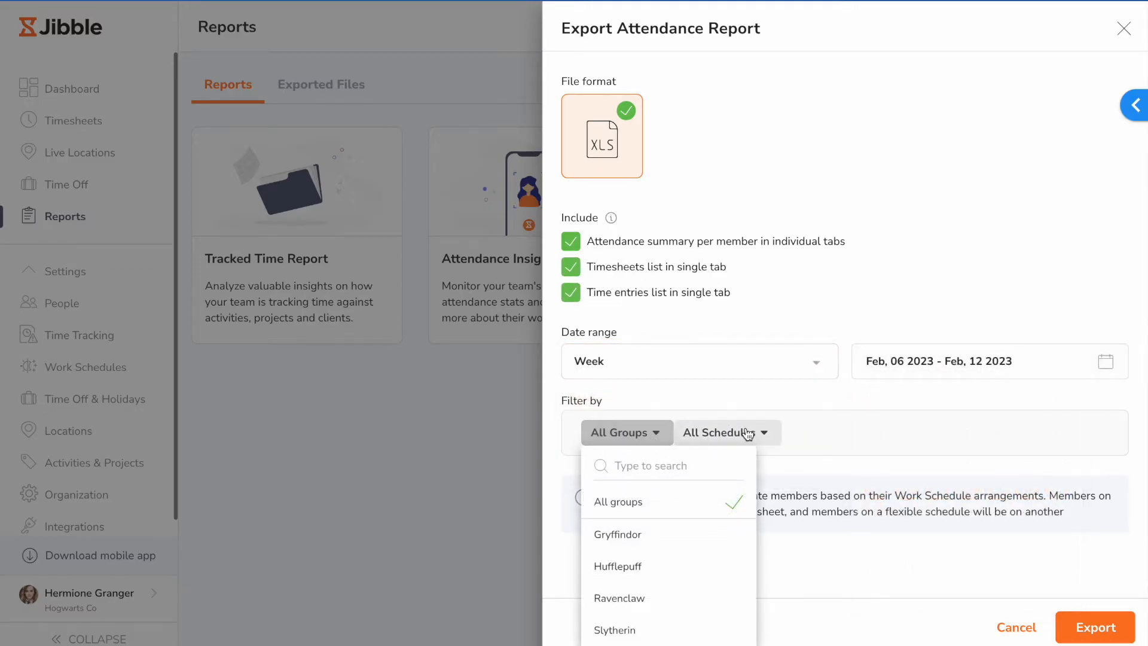
click(747, 435)
click(1124, 28)
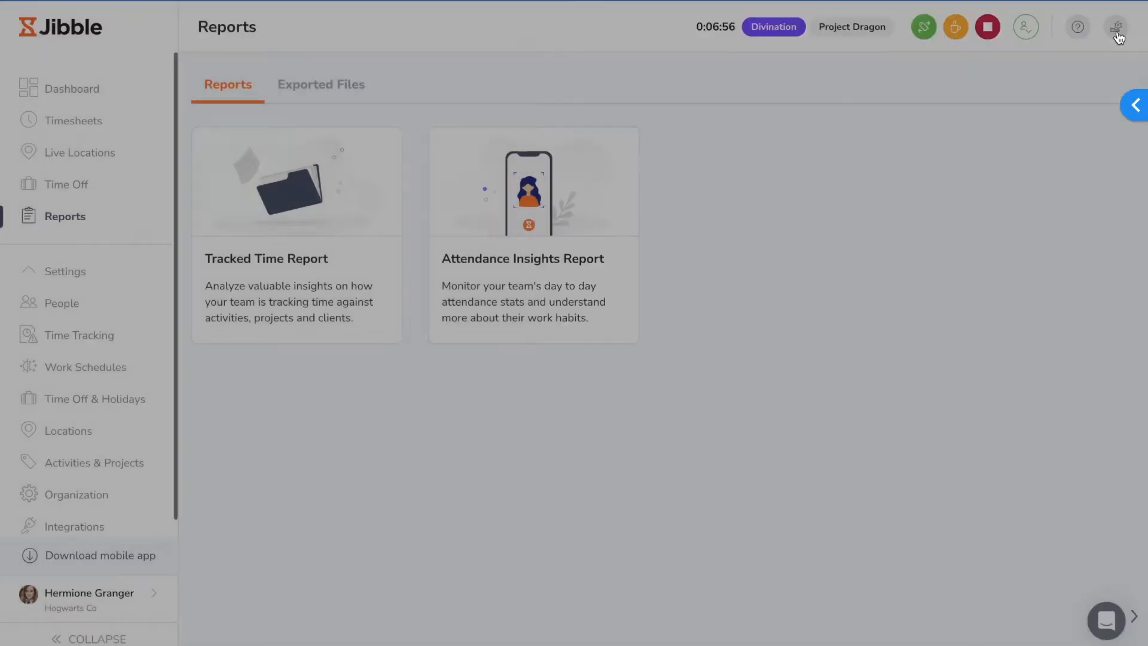
Step: Examine the ways to add members by link, email or phone number, including SMS and no invite, and close without saving
click(63, 306)
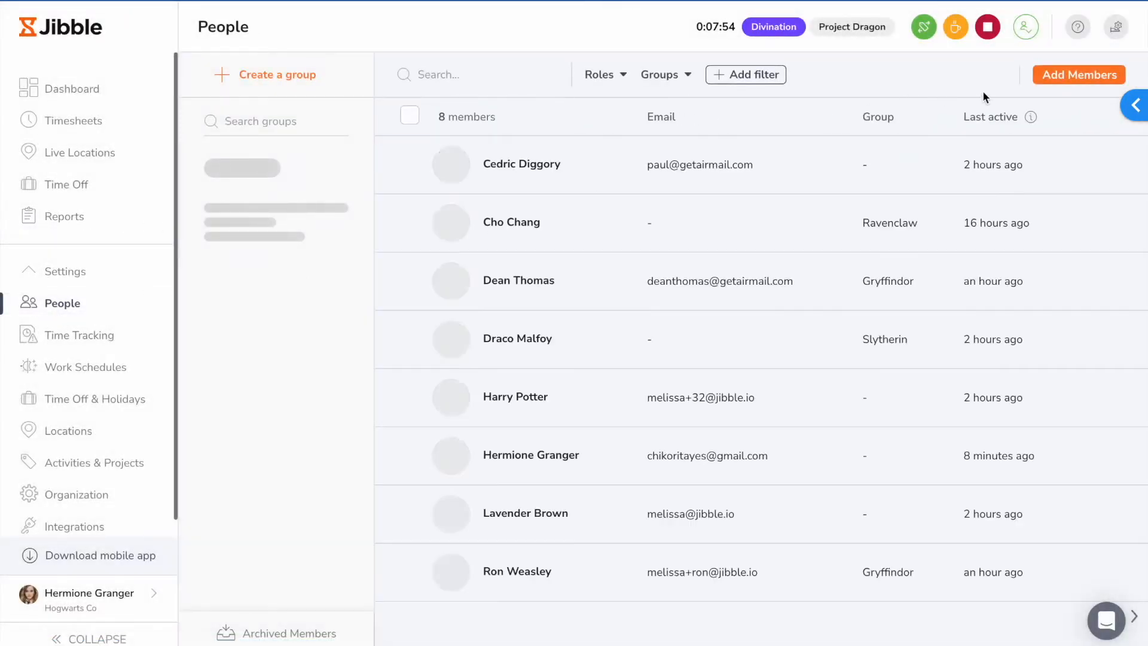
click(1076, 74)
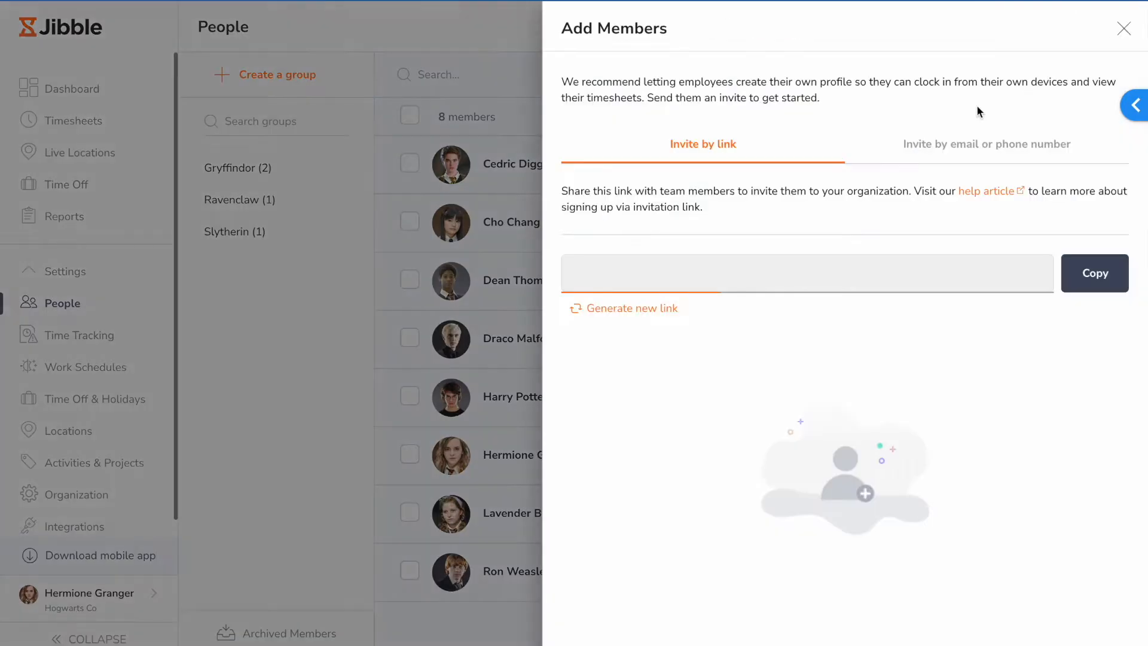
click(948, 145)
click(804, 210)
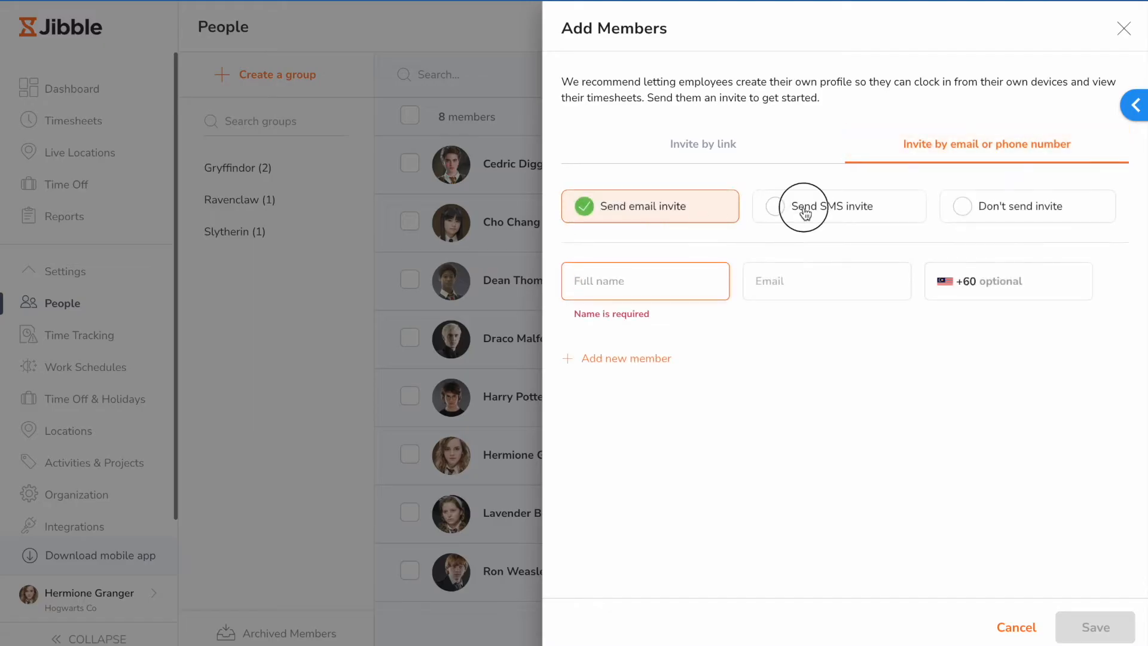
click(993, 211)
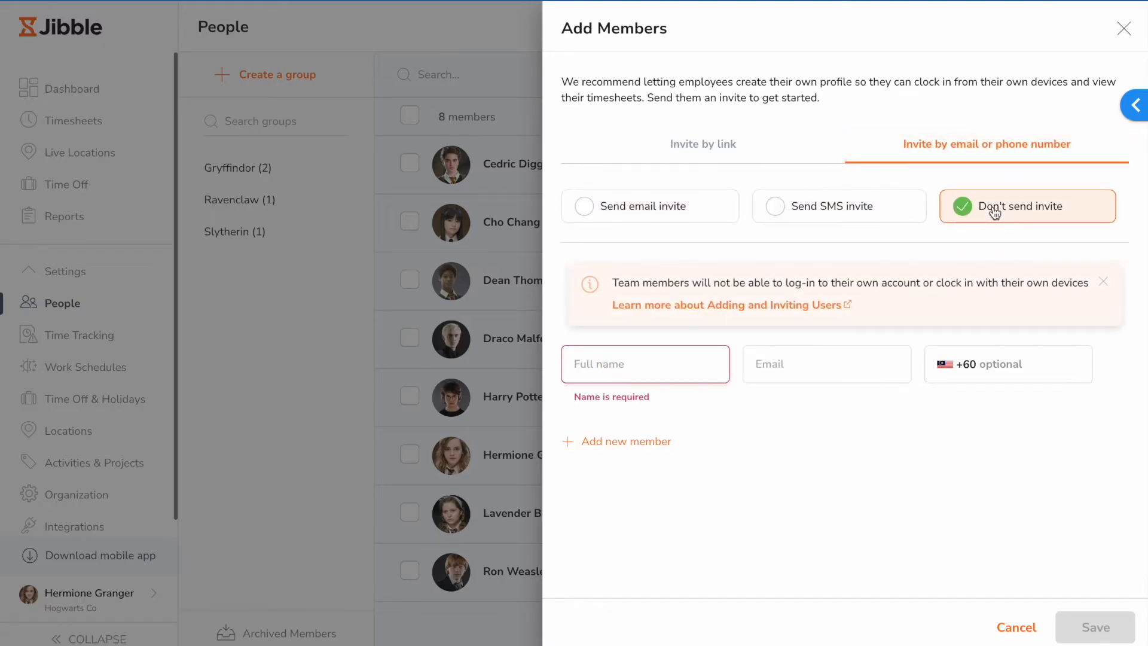
click(1124, 28)
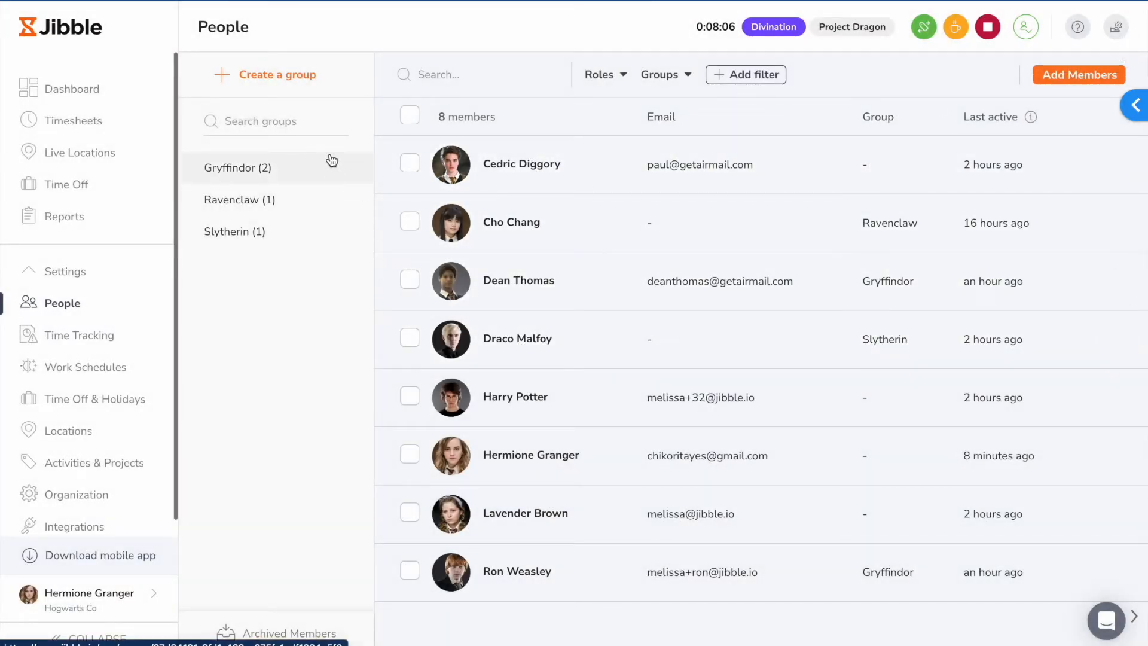
Step: Create a group named Hufflepuff, assign a manager and a member to it, and save it
click(283, 83)
click(595, 107)
text(Hufflepuff)
click(653, 184)
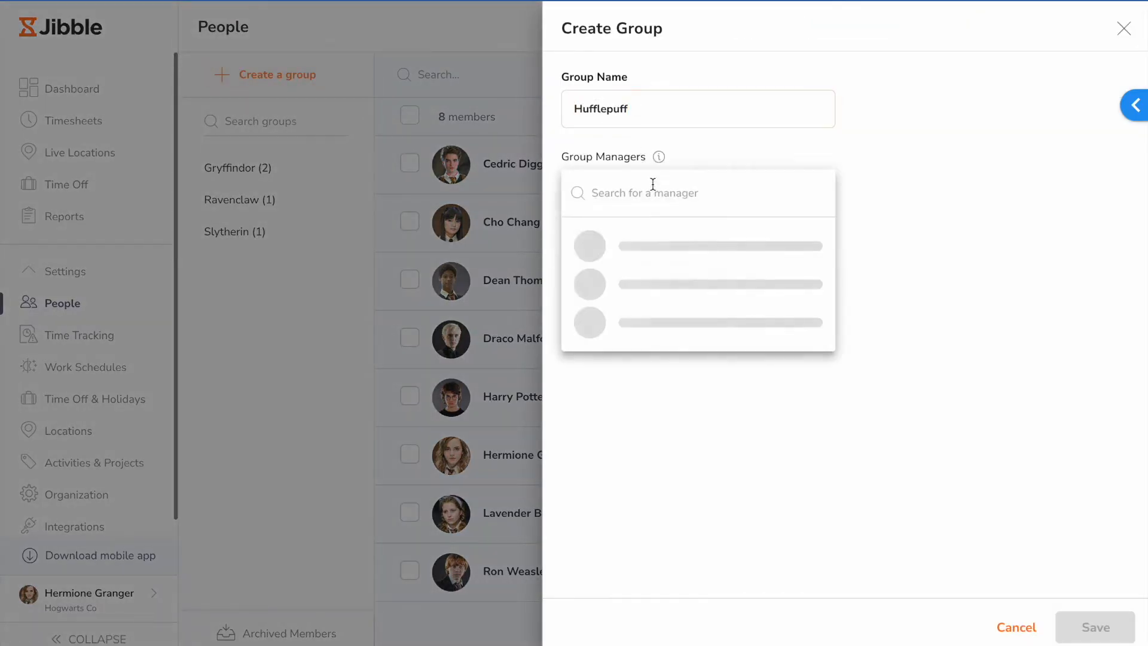
click(659, 238)
click(894, 275)
click(694, 263)
click(714, 326)
click(898, 336)
click(1092, 633)
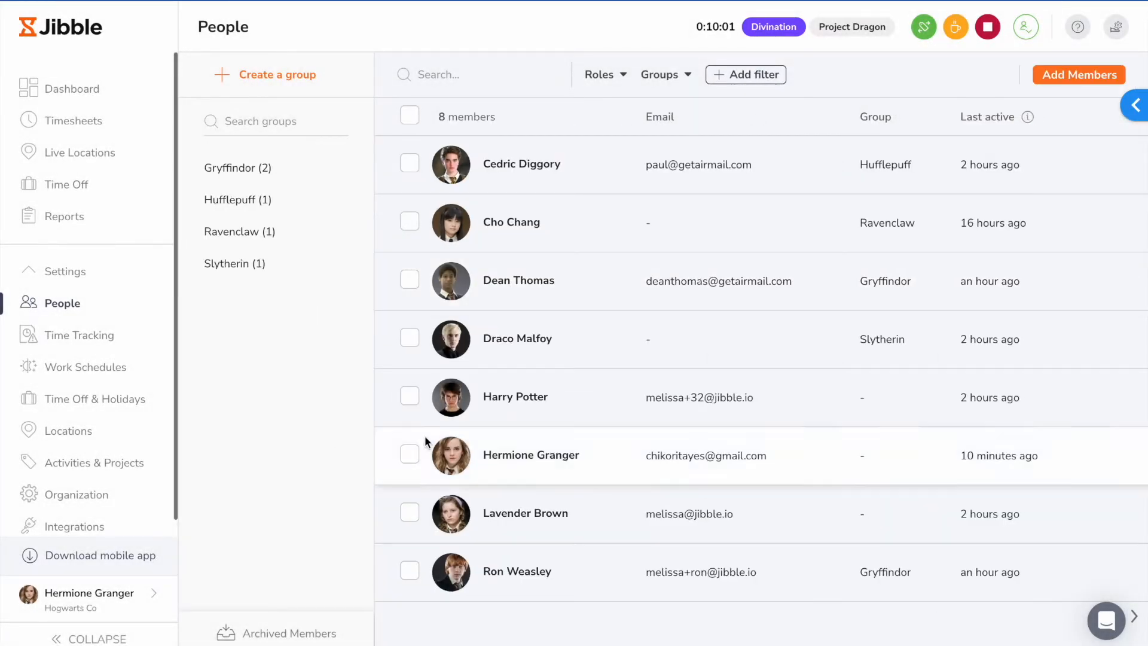
Step: Review a member's profile, including permissions, employment information, and date and time settings, and close it
click(592, 524)
scroll(949, 268, down, 4)
scroll(947, 260, down, 3)
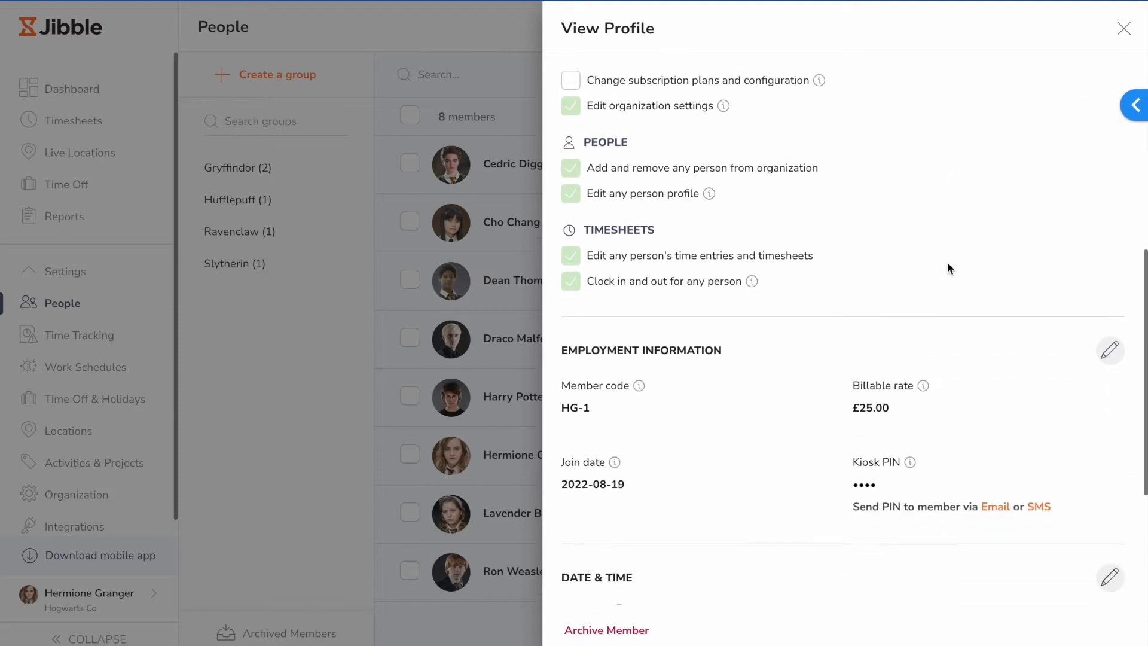
scroll(836, 411, down, 4)
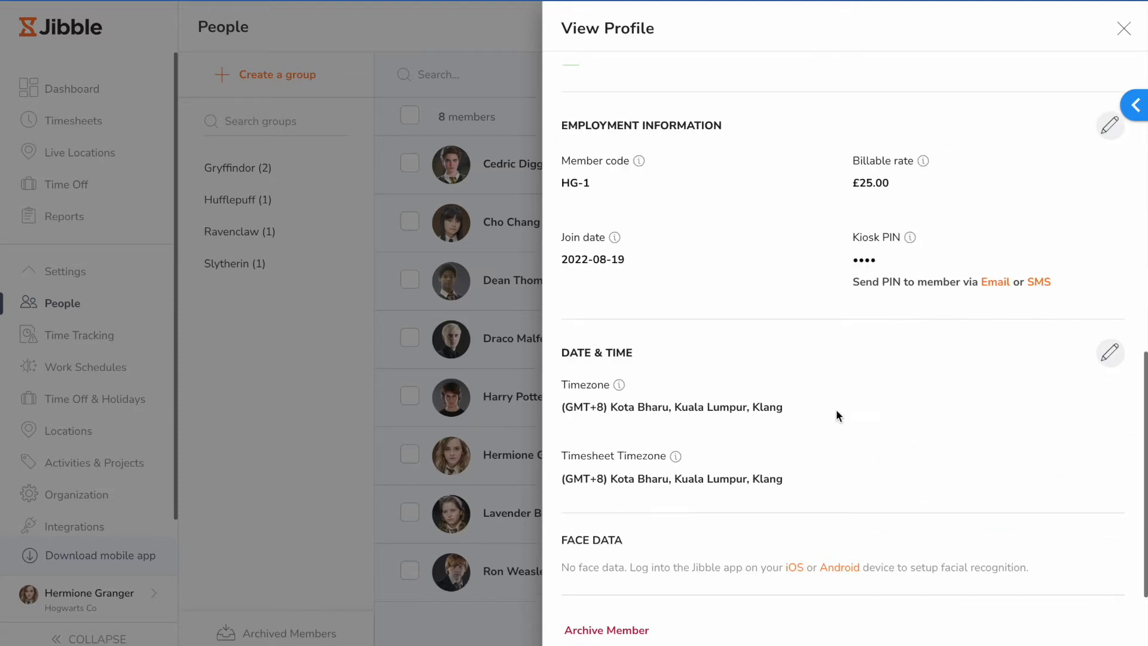
click(1124, 28)
Step: Preview the Admin, Manager and Member roles for the second-to-last listed member, and close the role selection without confirming
click(1117, 515)
click(1061, 582)
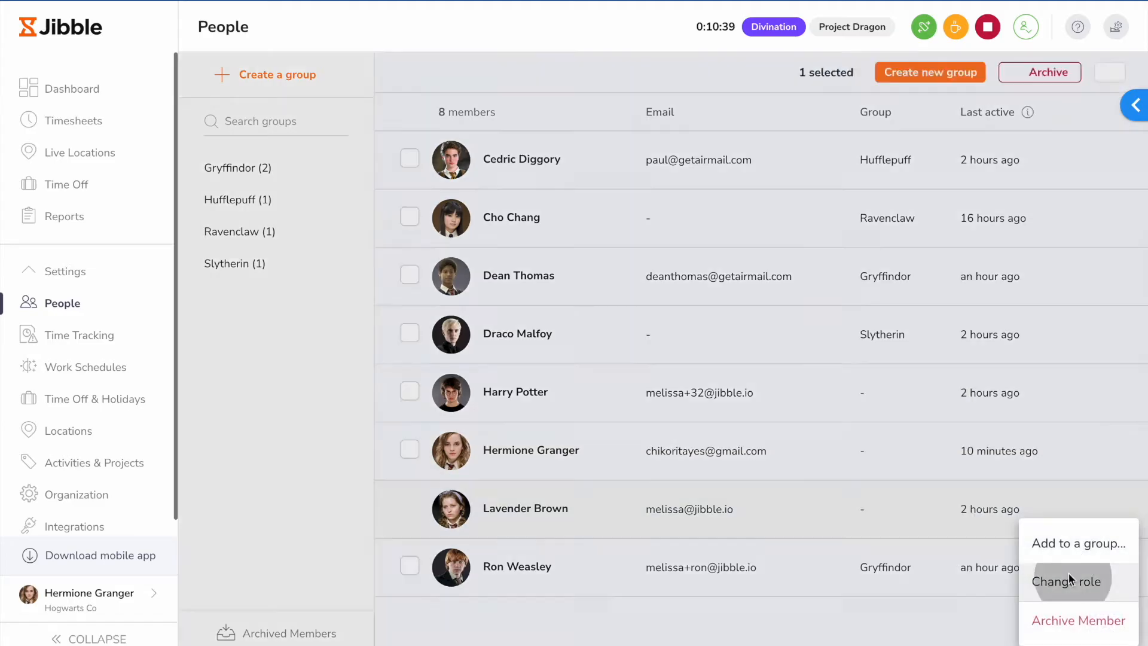
click(757, 304)
click(595, 315)
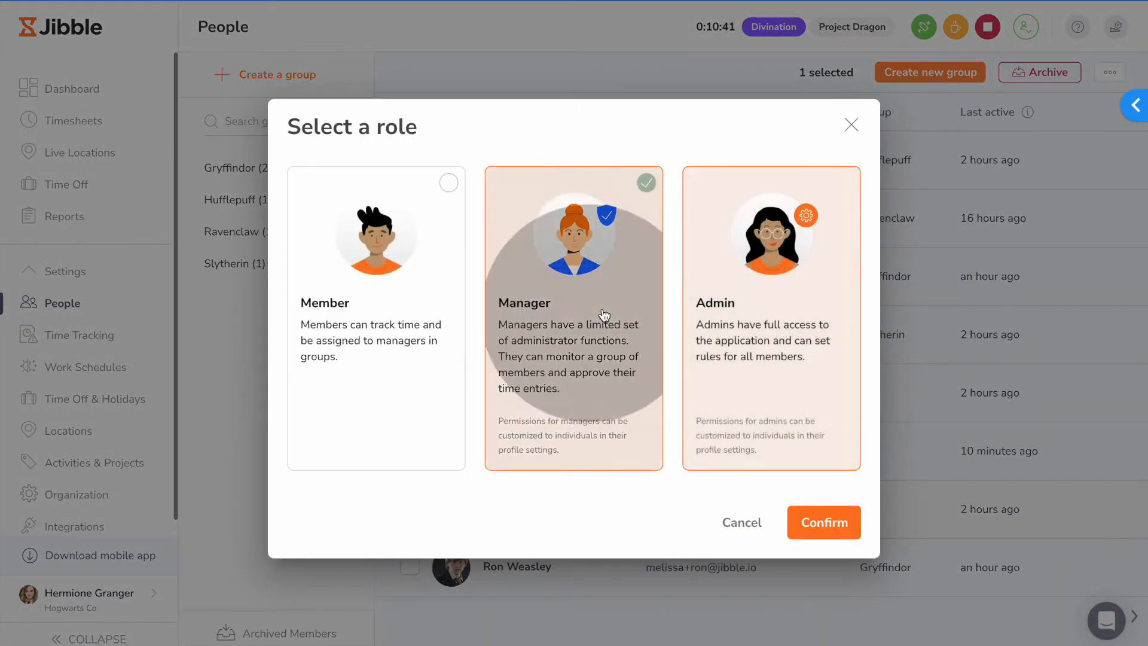
click(399, 317)
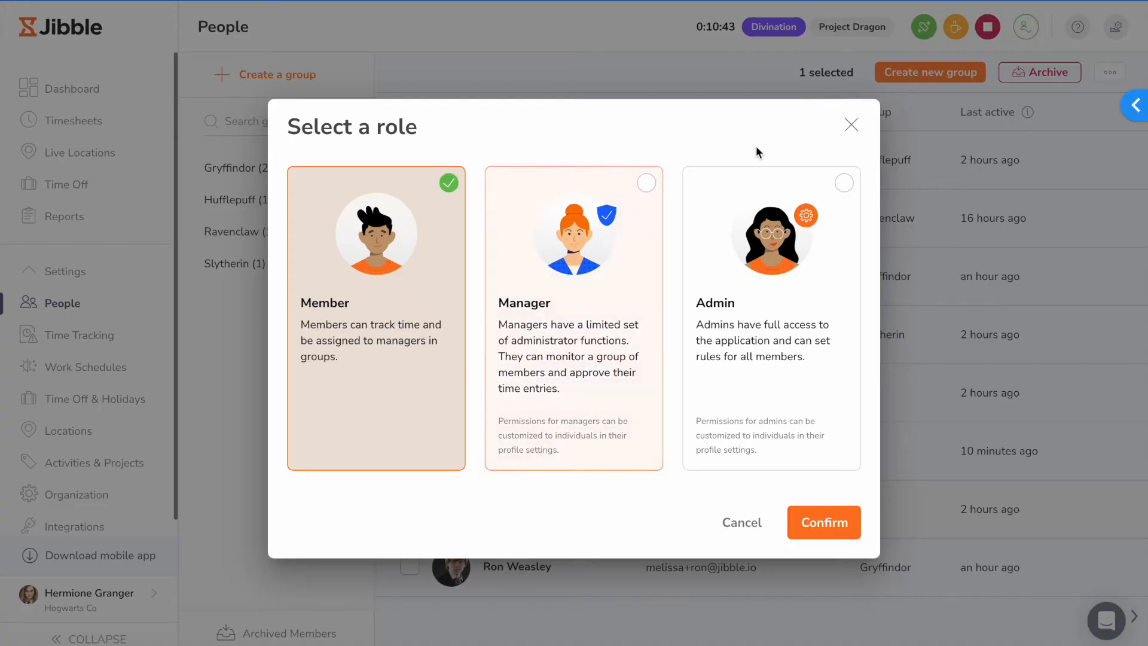
click(850, 124)
Step: Review the device restrictions in the time tracking policies, including the allowed clock-in platforms
click(88, 334)
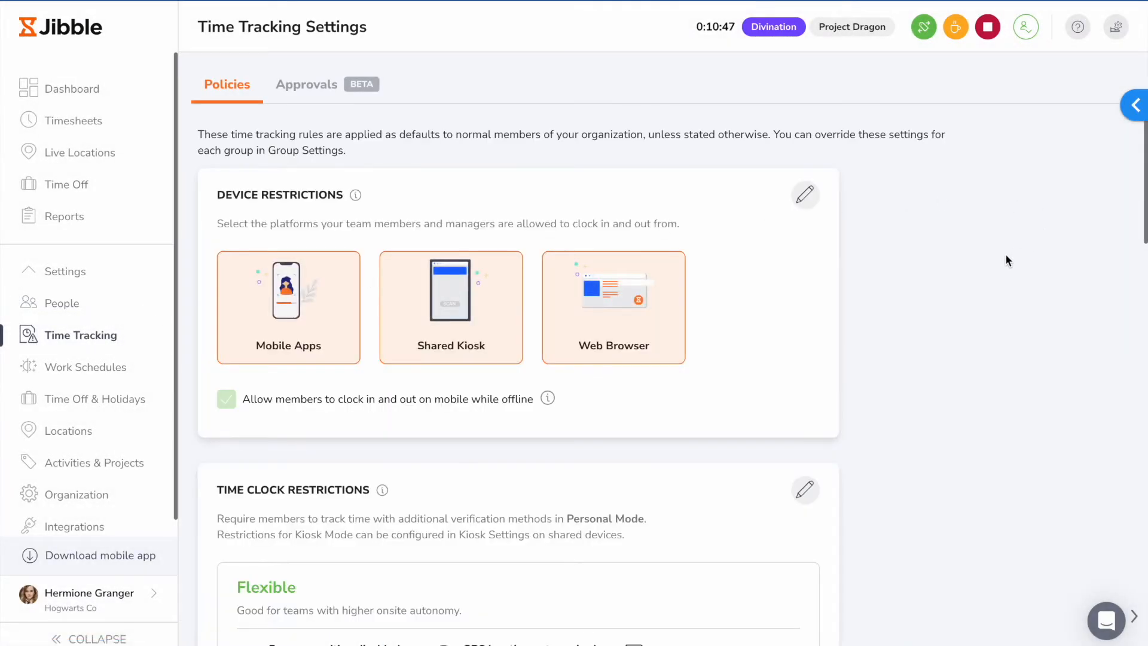
scroll(968, 231, down, 1)
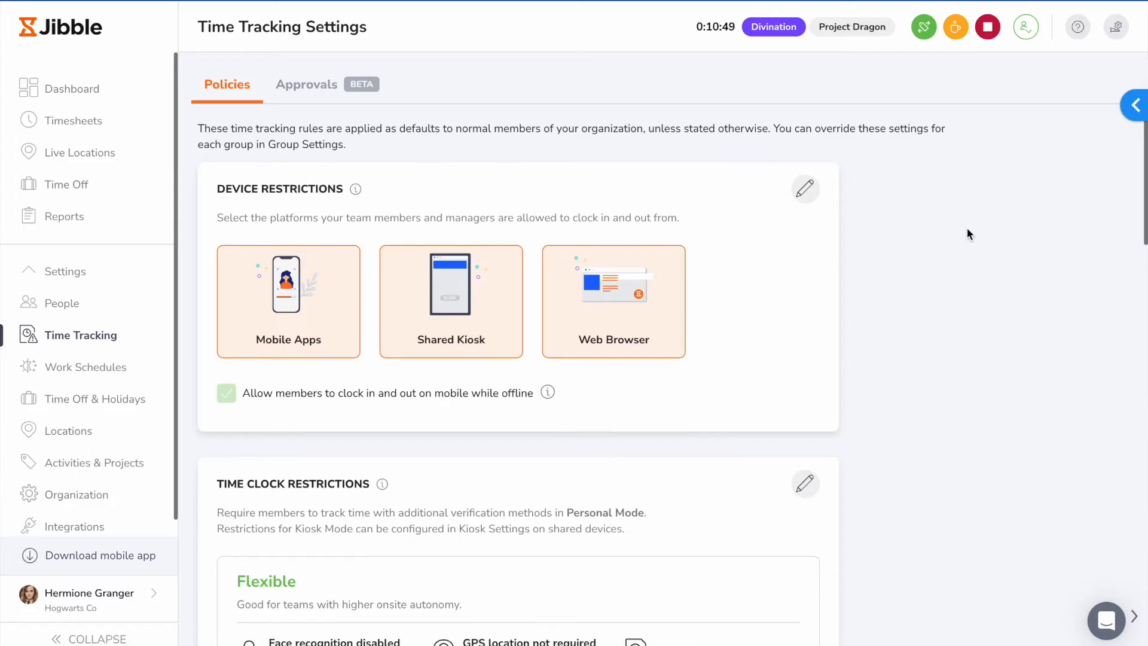
scroll(966, 228, down, 2)
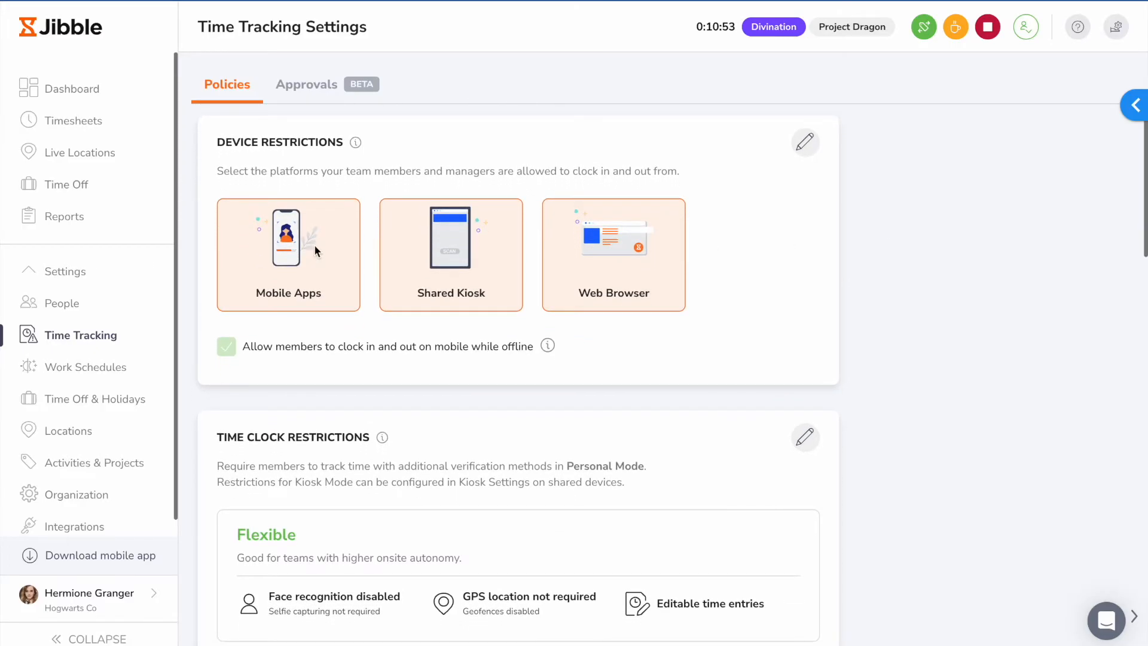
scroll(926, 285, down, 3)
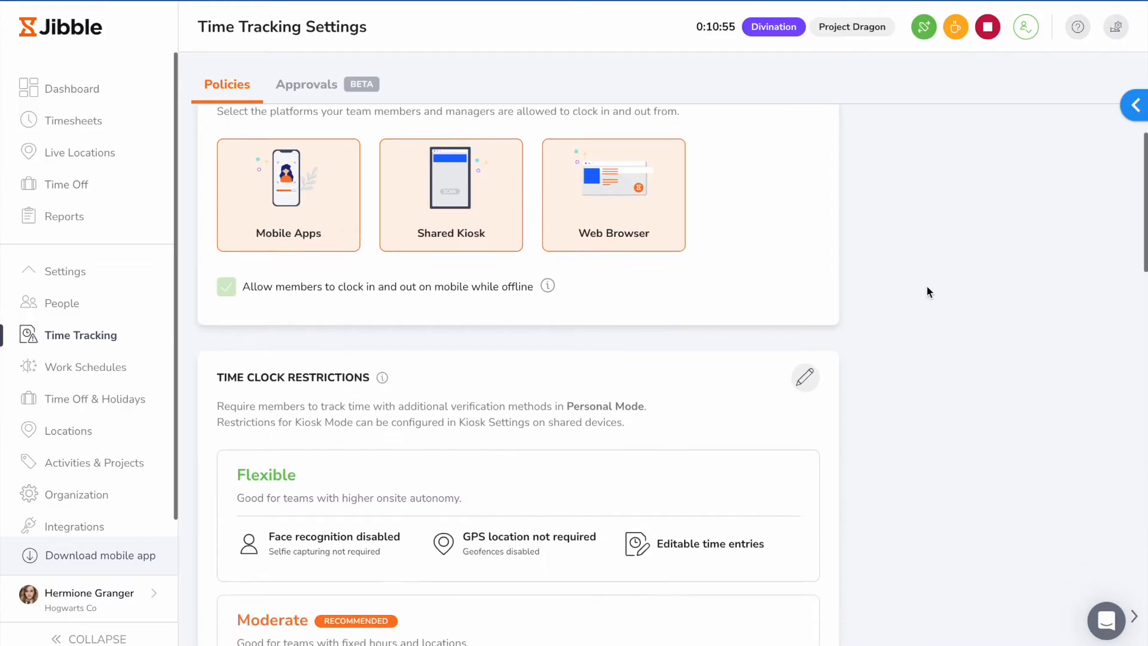
Step: Preview the Flexible, Moderate and Strict time clock restriction levels, and return to the Custom level
scroll(916, 288, down, 5)
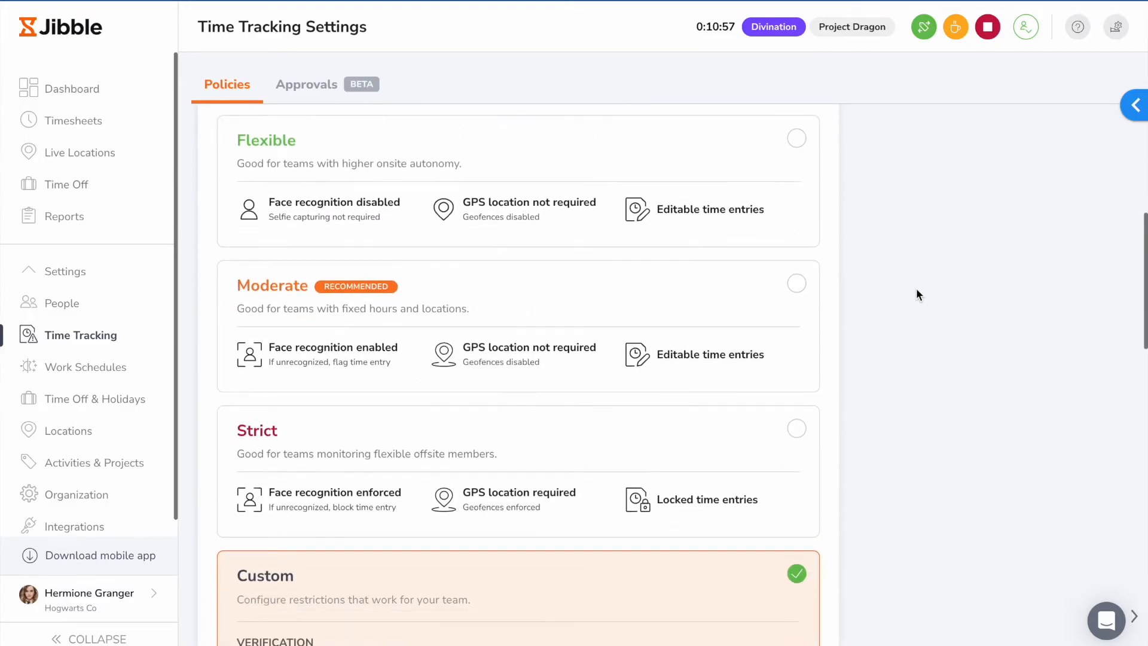
click(791, 180)
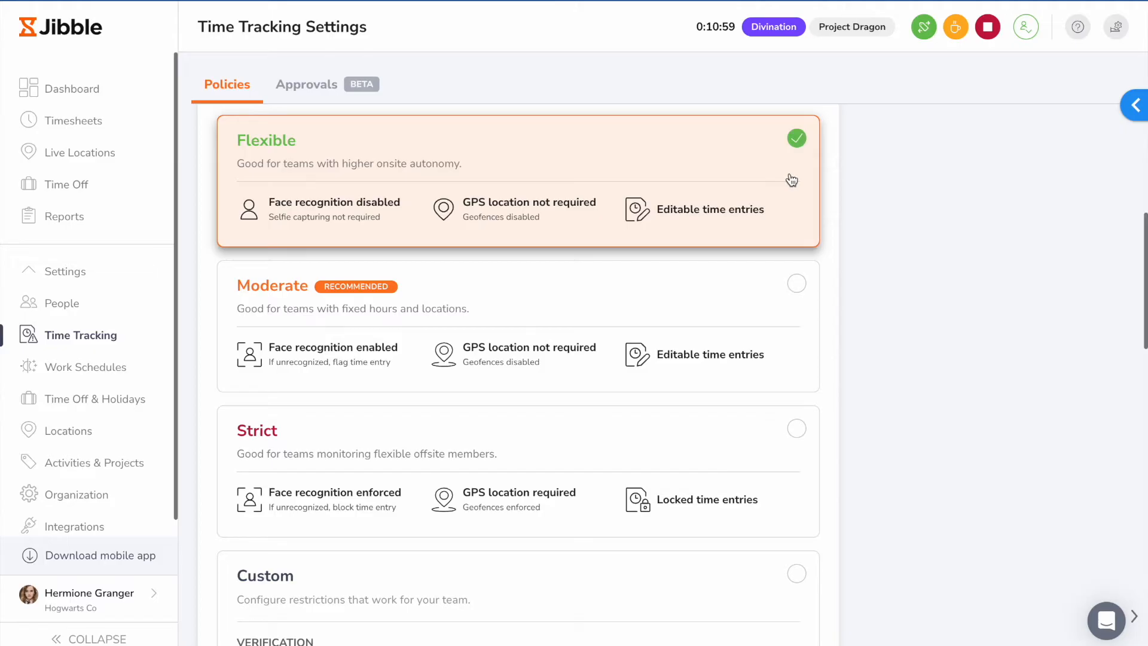
click(787, 326)
click(783, 482)
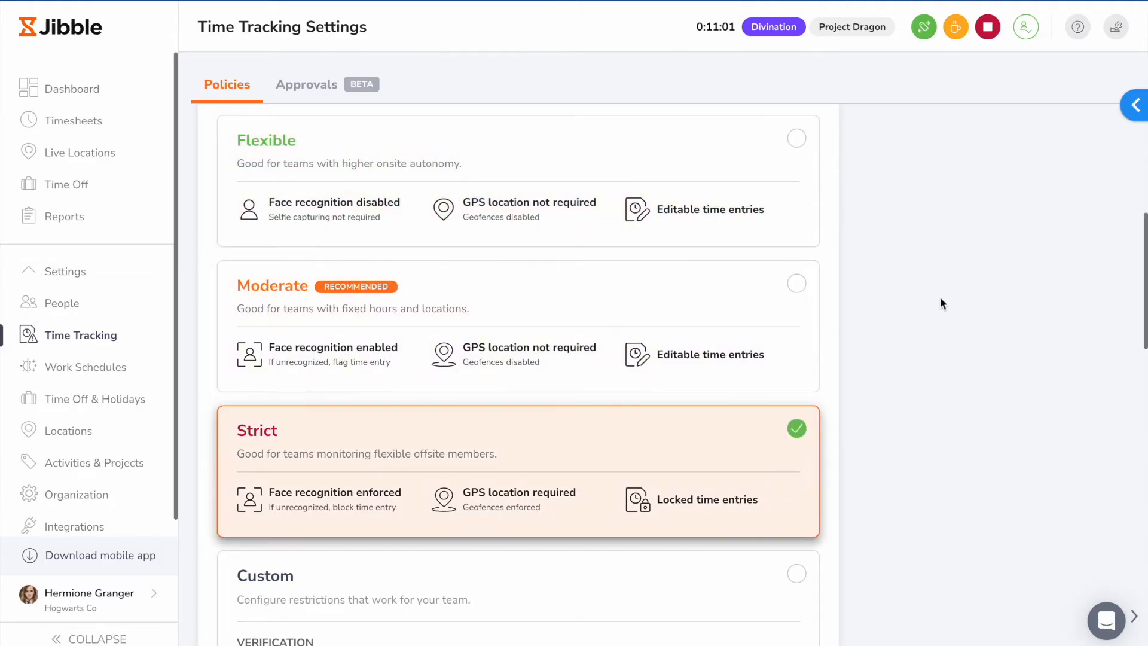
scroll(939, 296, down, 4)
click(750, 391)
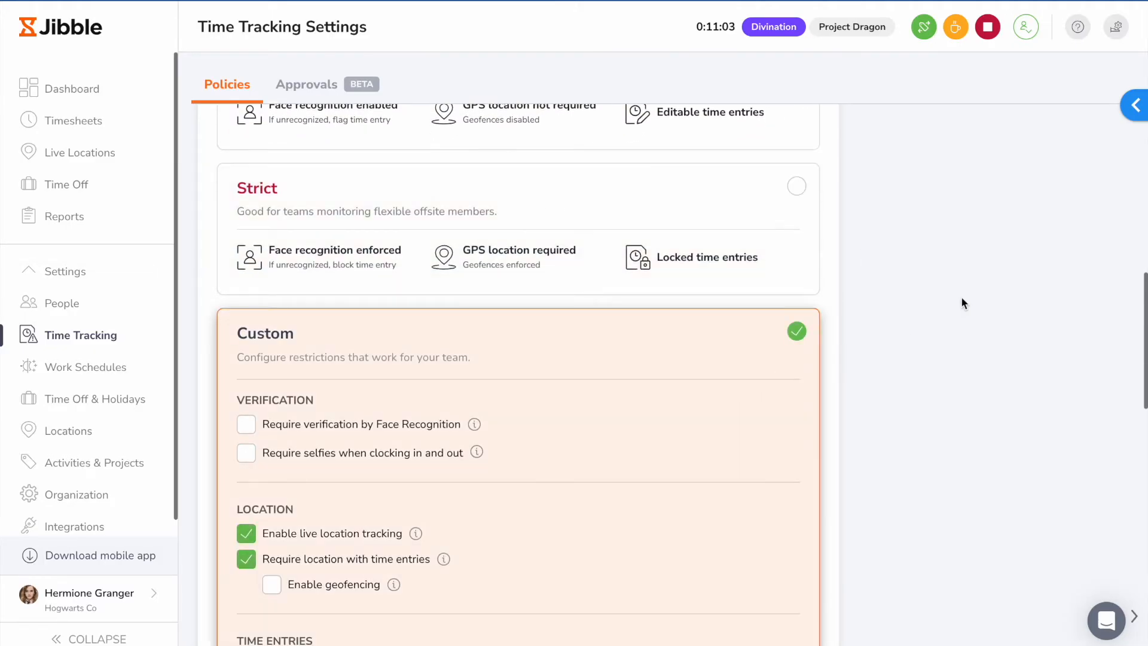
Step: Require an activity and a project when clocking in, within the Custom time clock restrictions
scroll(961, 299, down, 3)
click(245, 504)
click(246, 530)
scroll(959, 347, down, 9)
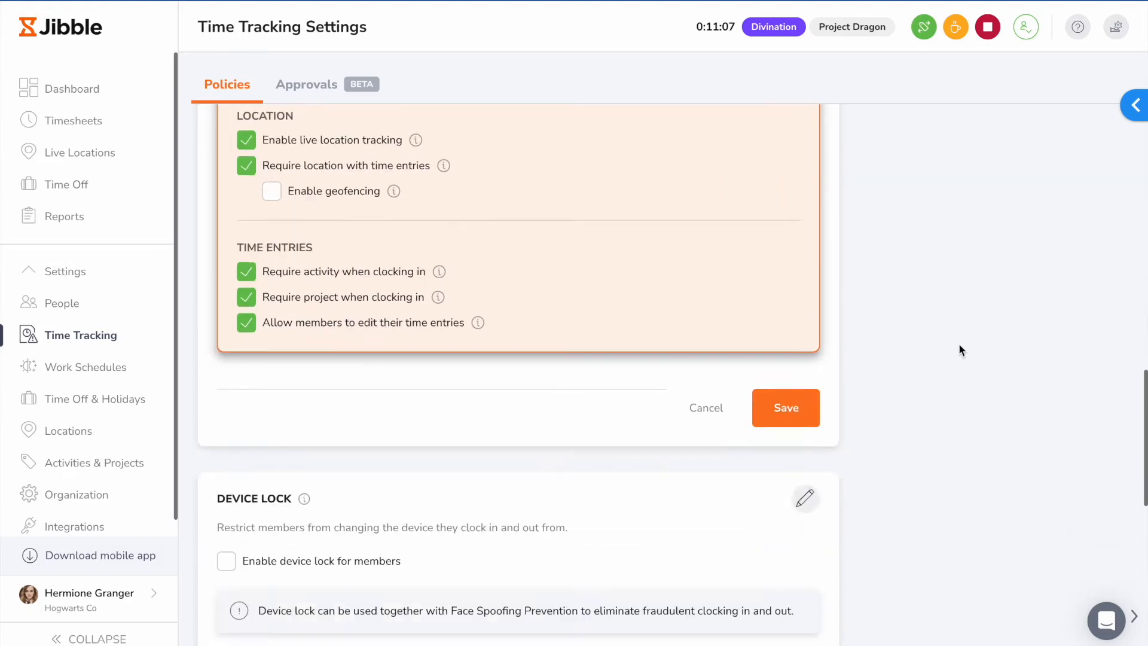
Step: Enable device lock for members in the device lock policy
click(805, 186)
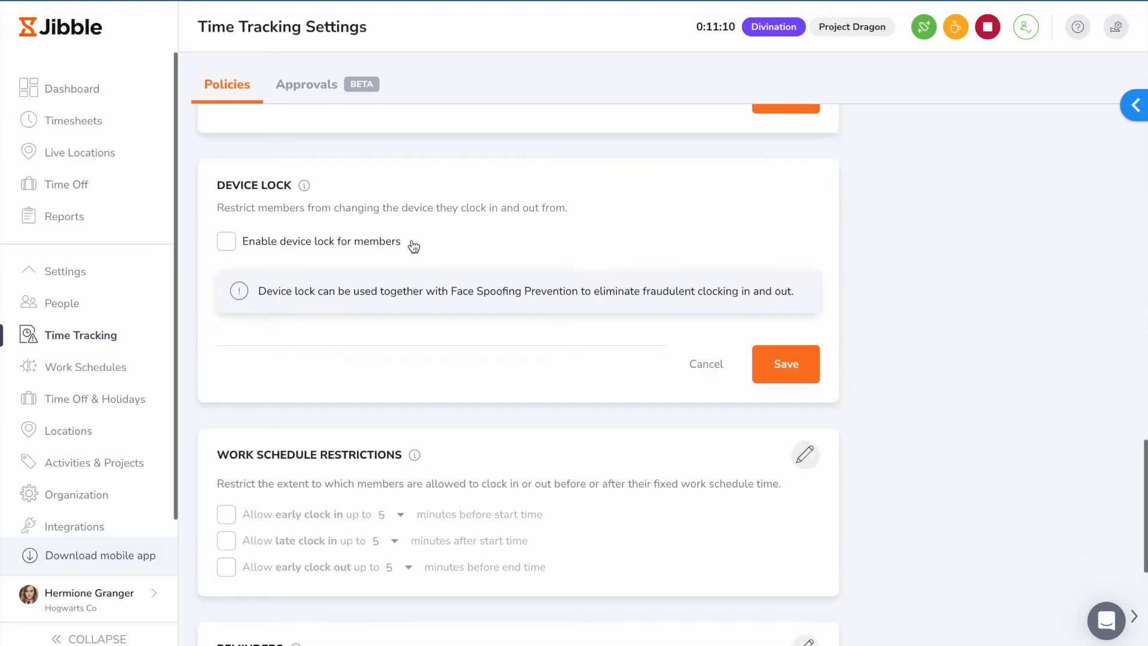
click(226, 241)
scroll(888, 327, down, 2)
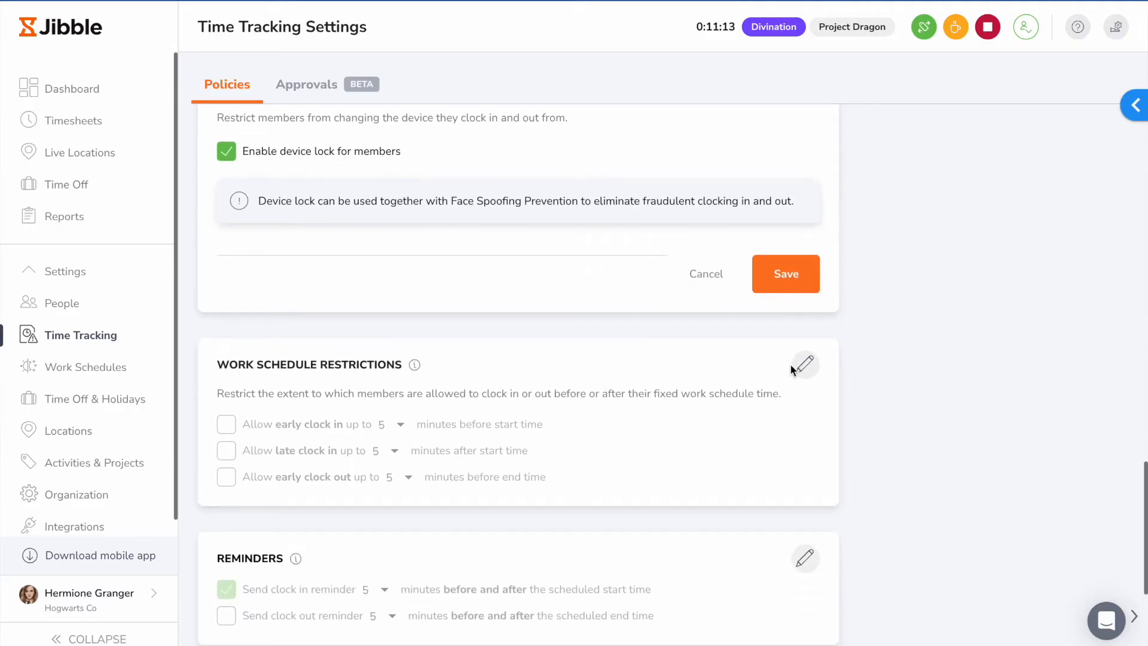
Step: Allow early clock in, late clock in and early clock out within 5 minutes in the work schedule restrictions
click(803, 365)
click(226, 446)
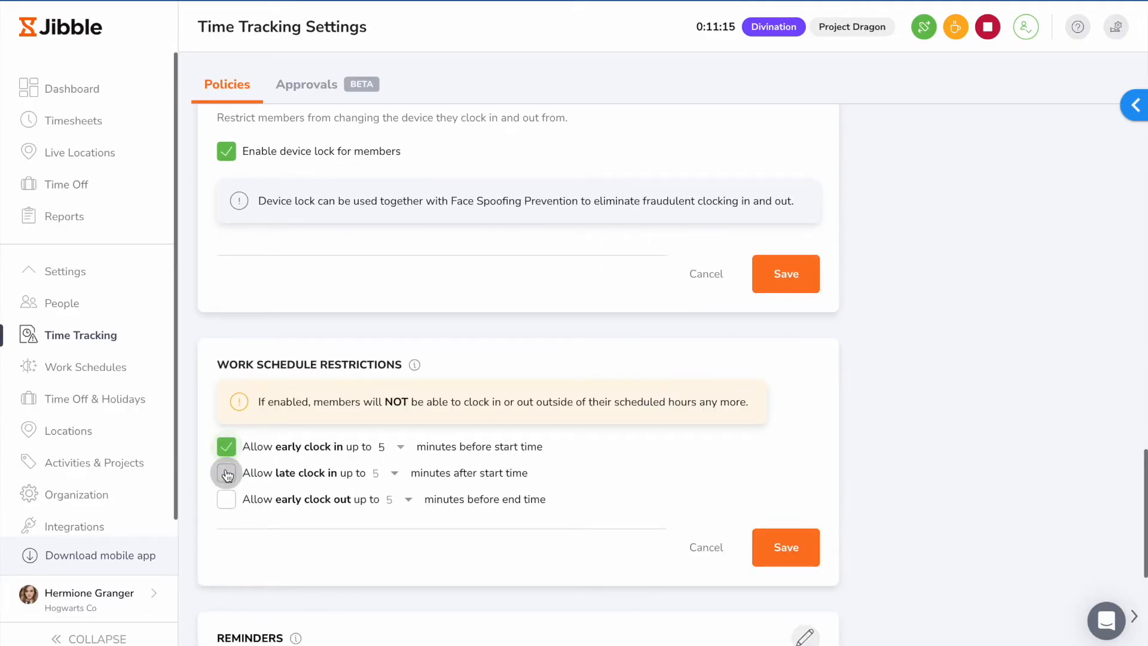
click(227, 474)
scroll(945, 413, down, 2)
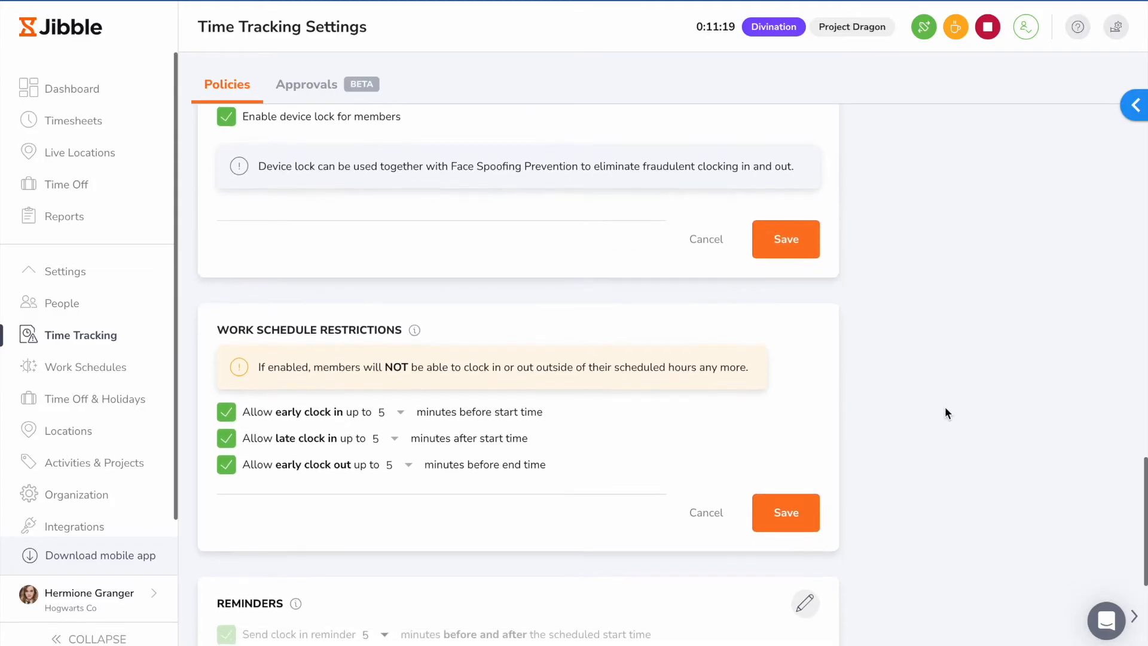
Step: Turn on the clock out reminder for 5 minutes before and after the scheduled end time
scroll(945, 413, down, 3)
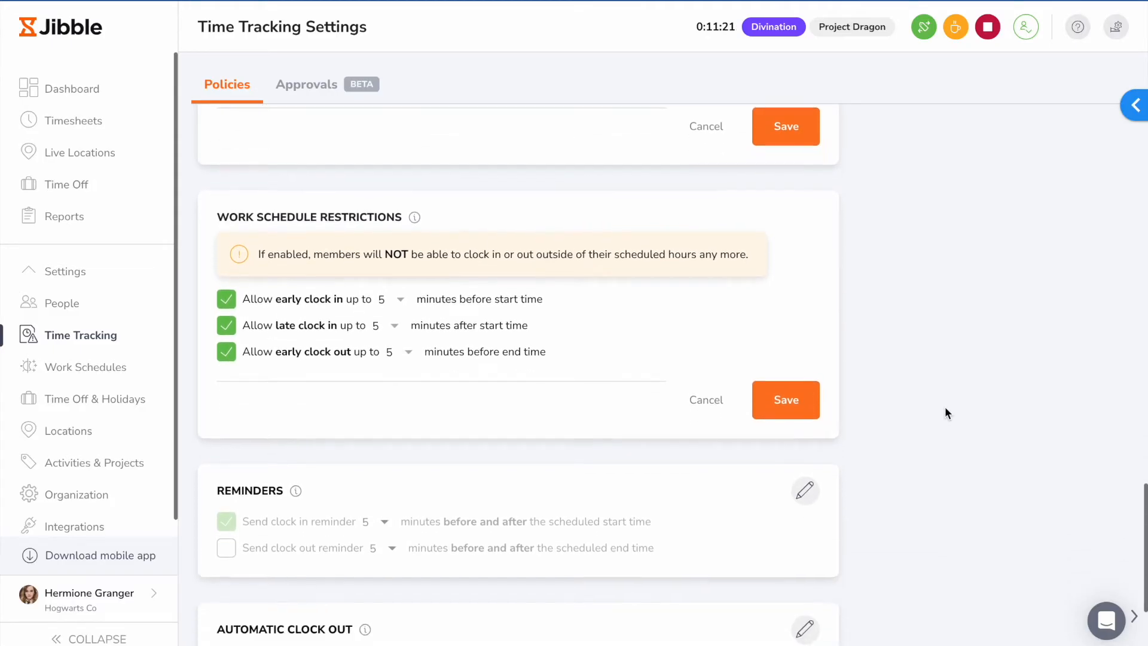
click(816, 407)
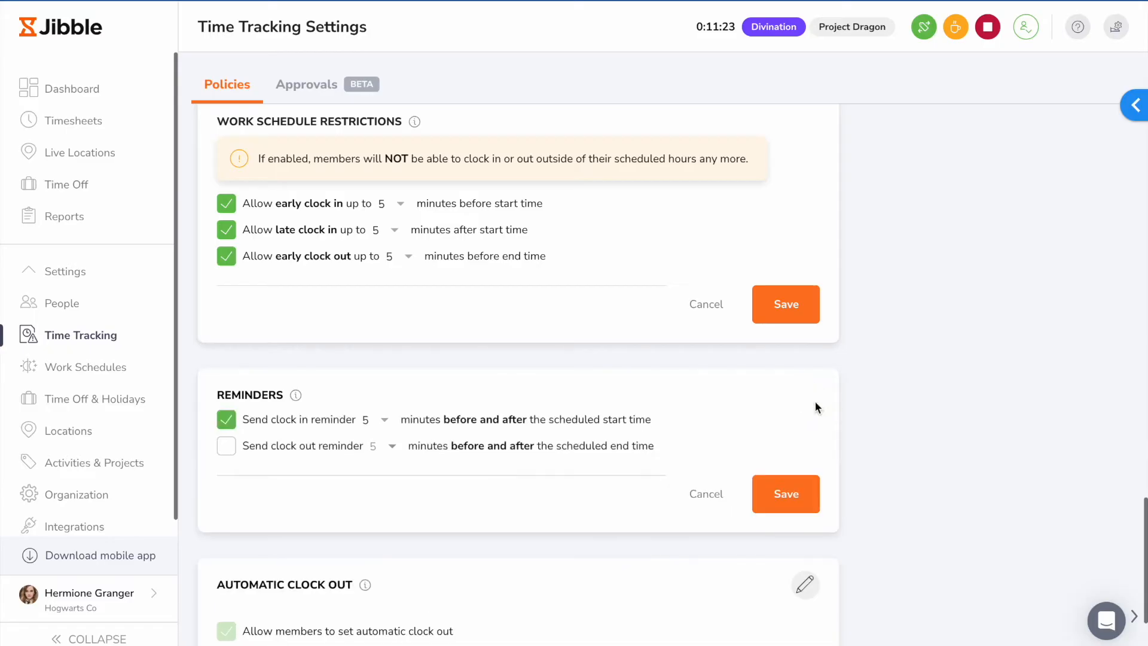
click(226, 450)
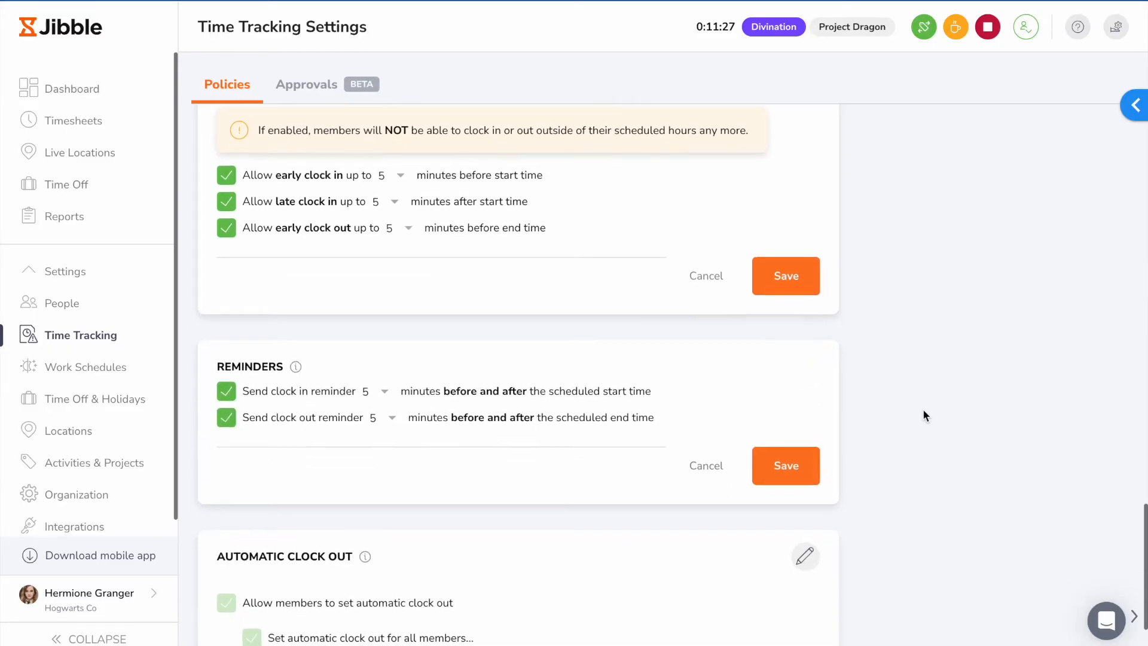
Step: Change automatic clock out for all members to occur after a number of hours, and choose the hour limit
scroll(923, 408, down, 2)
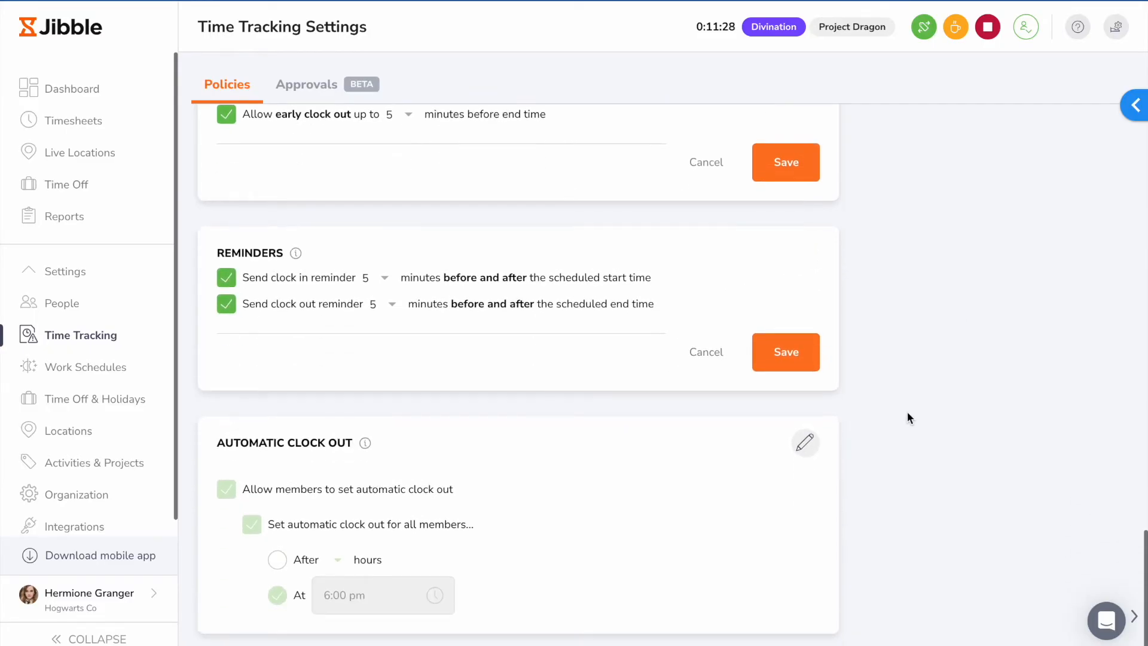
scroll(658, 456, down, 1)
click(277, 502)
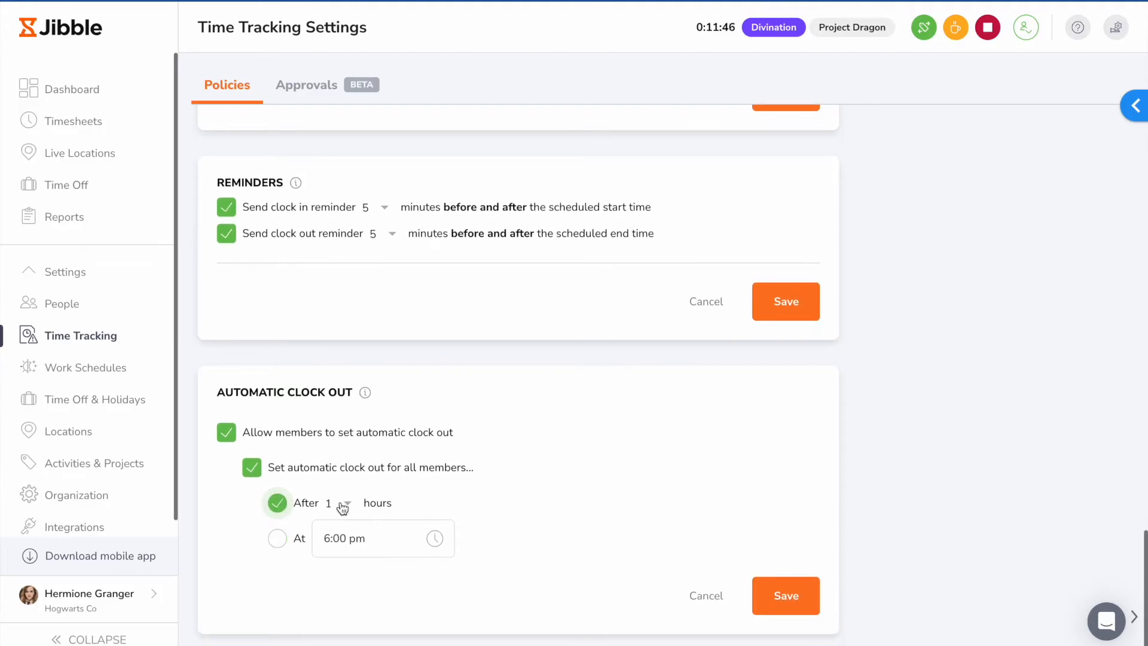
click(343, 507)
scroll(341, 541, down, 2)
click(340, 565)
Step: Start a new work schedule with a Weekly arrangement and set its hours to 40 h
click(84, 367)
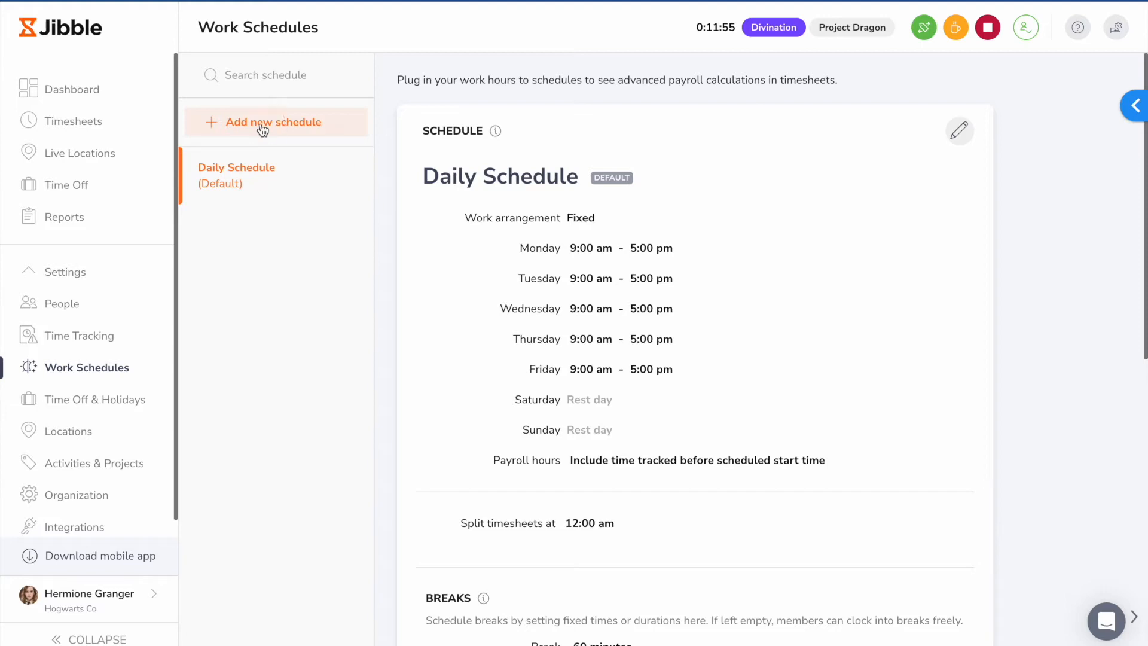
click(261, 127)
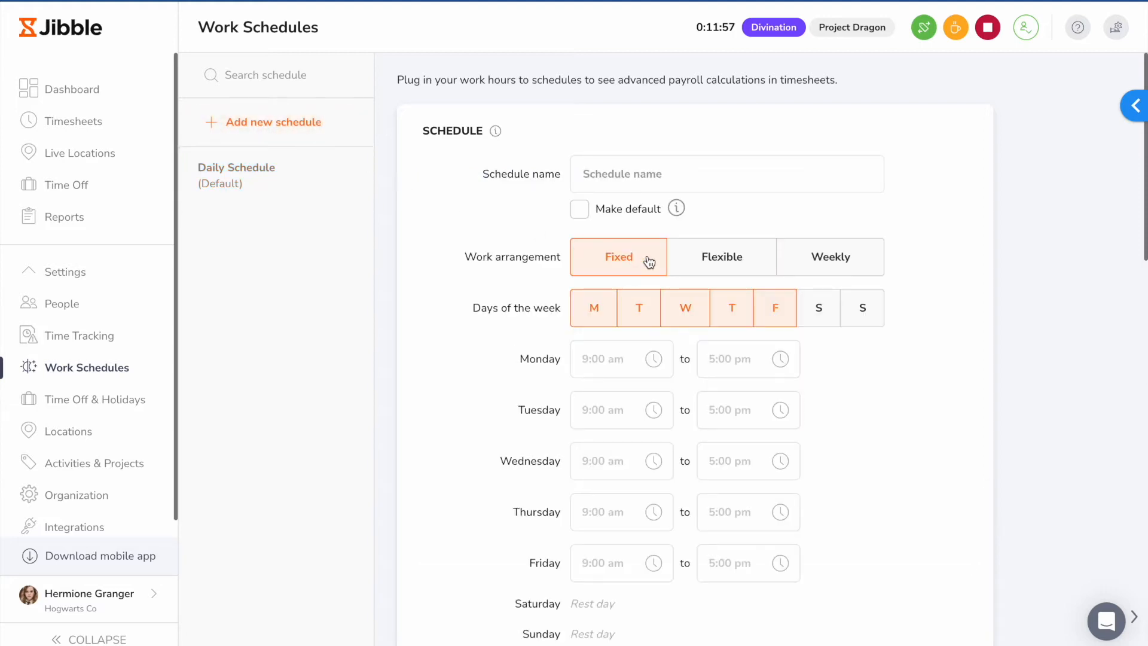
click(713, 254)
click(828, 258)
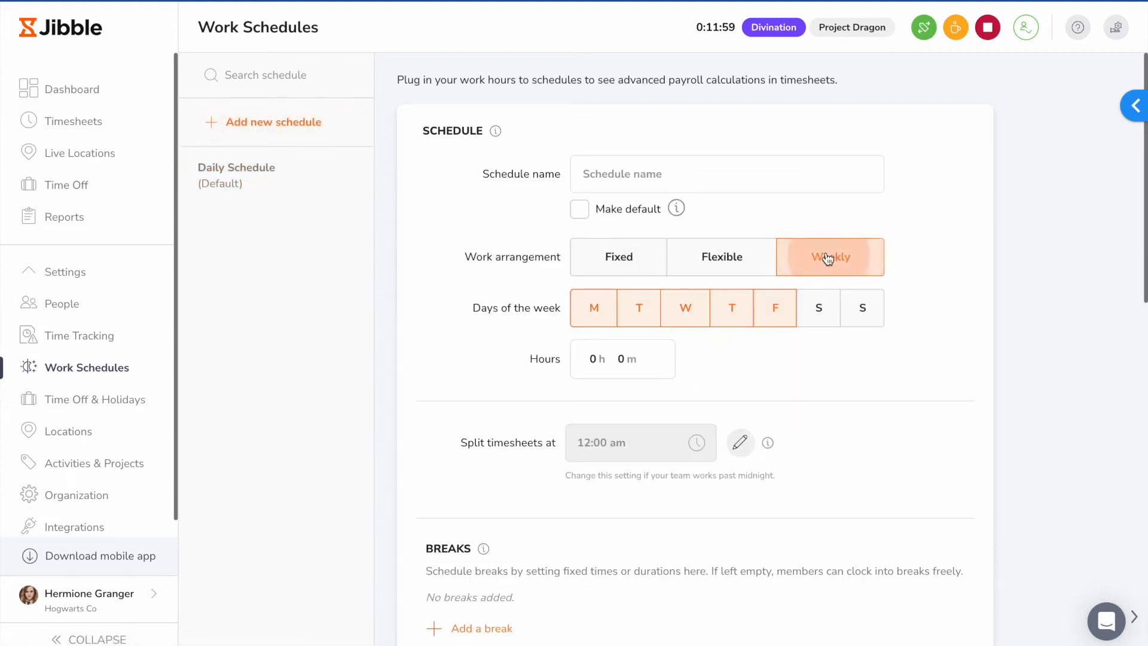
click(590, 359)
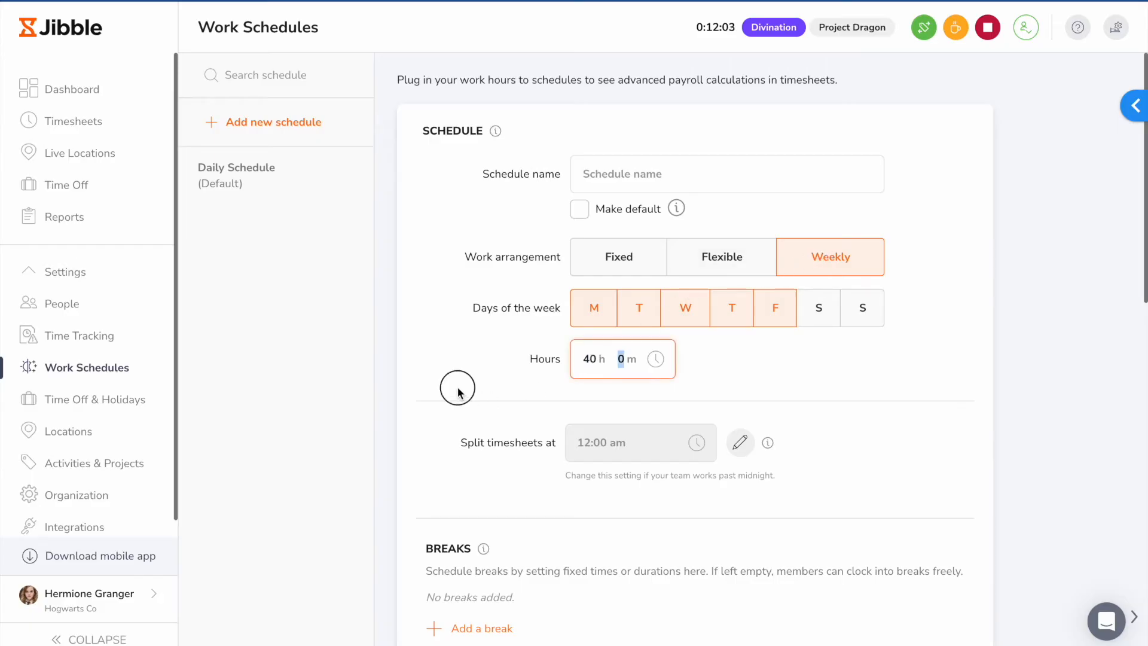
Step: Add a paid break and an auto deduction entry to the new work schedule
scroll(455, 377, down, 3)
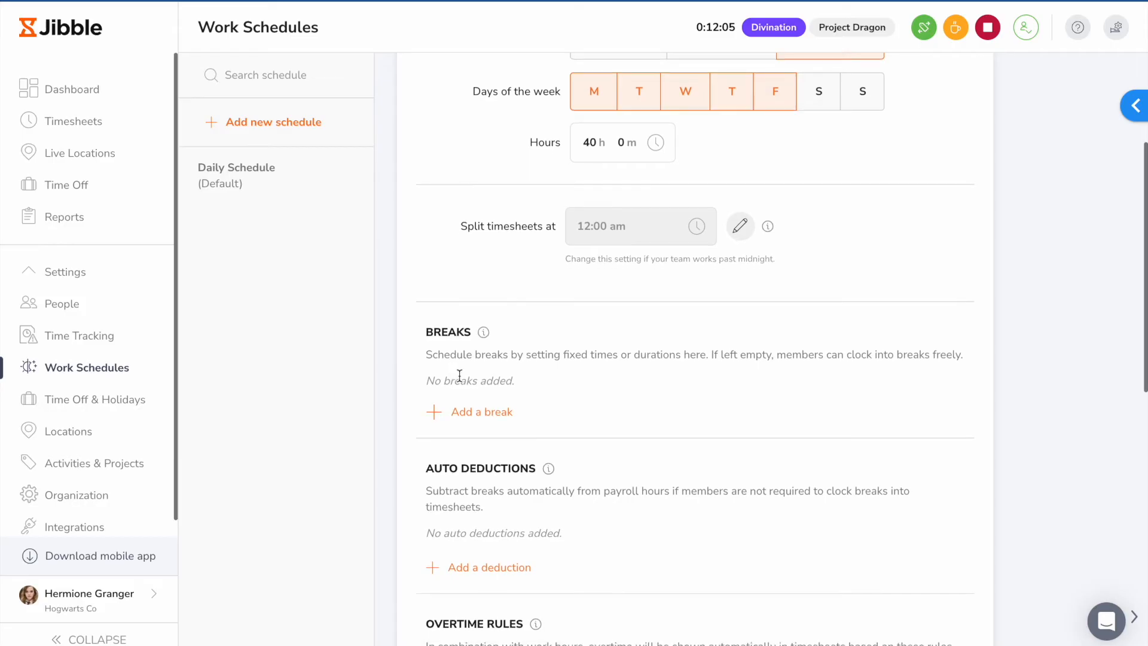
click(483, 413)
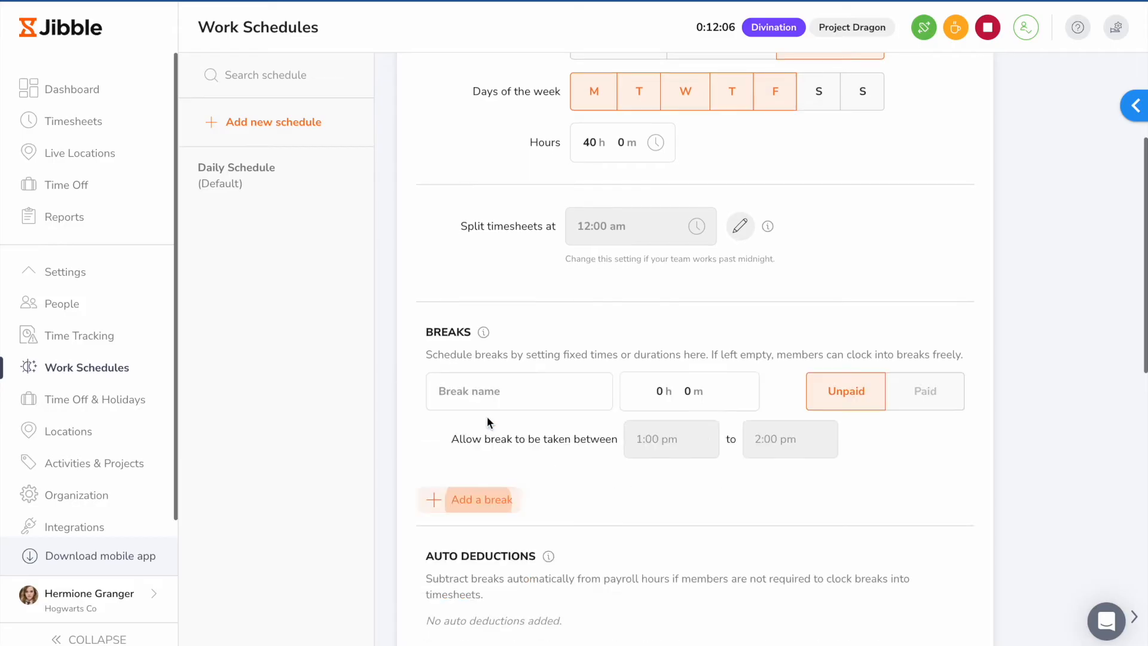
click(914, 393)
scroll(777, 359, down, 4)
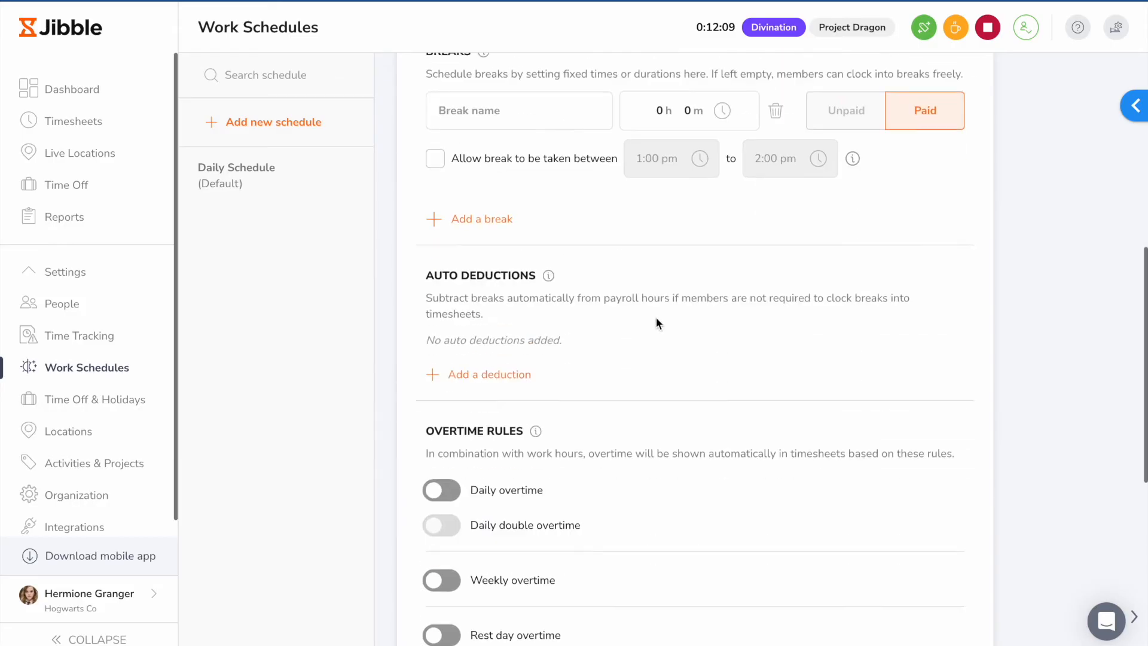
click(494, 365)
Step: Turn on daily, rest day and public holiday overtime in the new schedule's overtime rules
scroll(827, 331, down, 3)
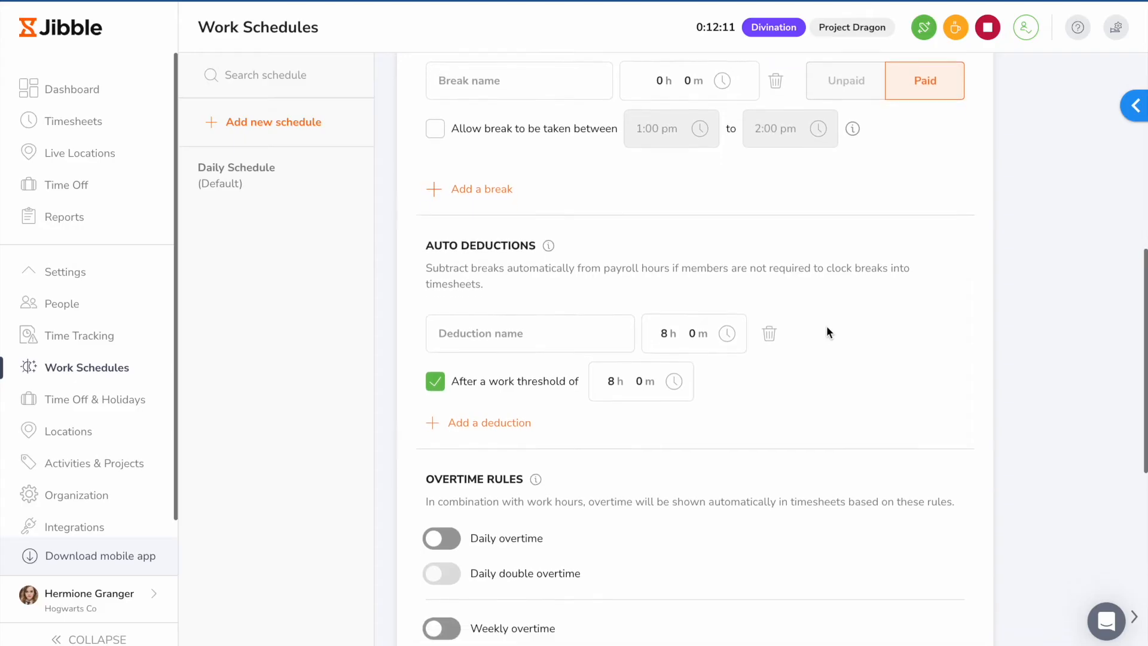
click(441, 367)
scroll(640, 340, down, 5)
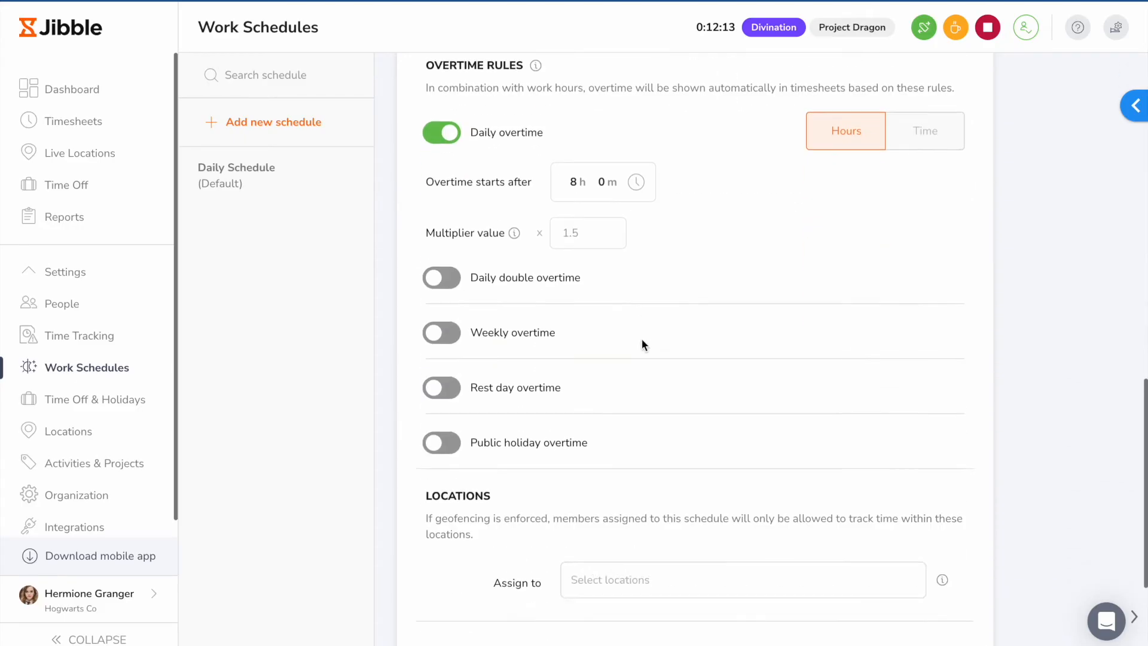
click(440, 300)
click(441, 406)
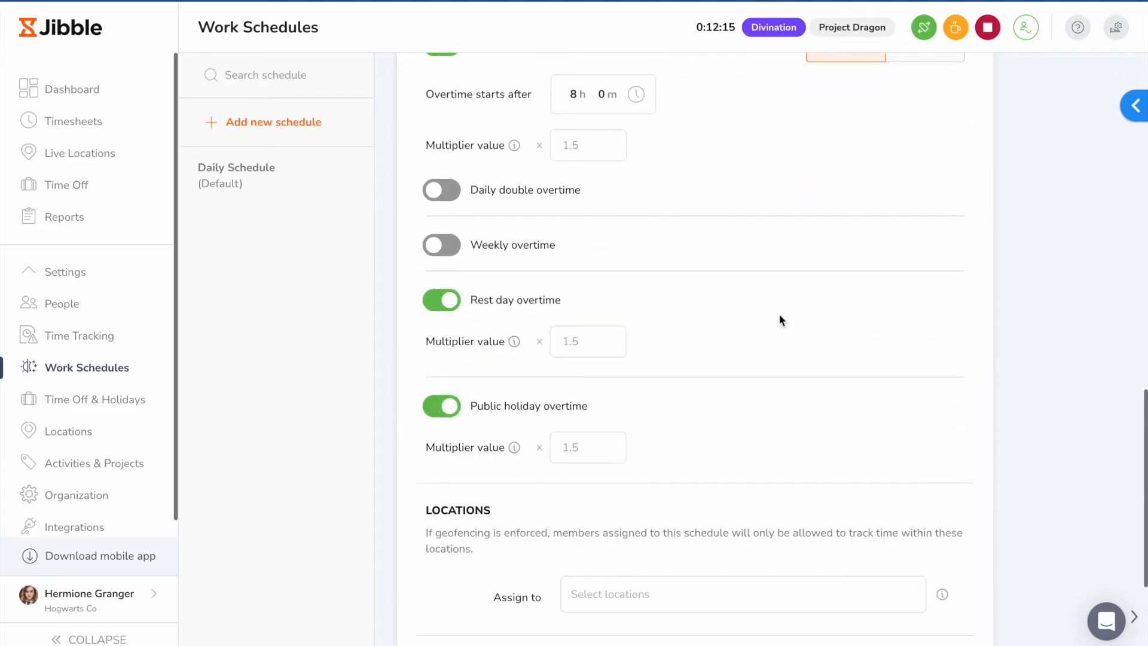
Step: Assign the Platform 9 3/4 location to the new work schedule
scroll(780, 320, down, 4)
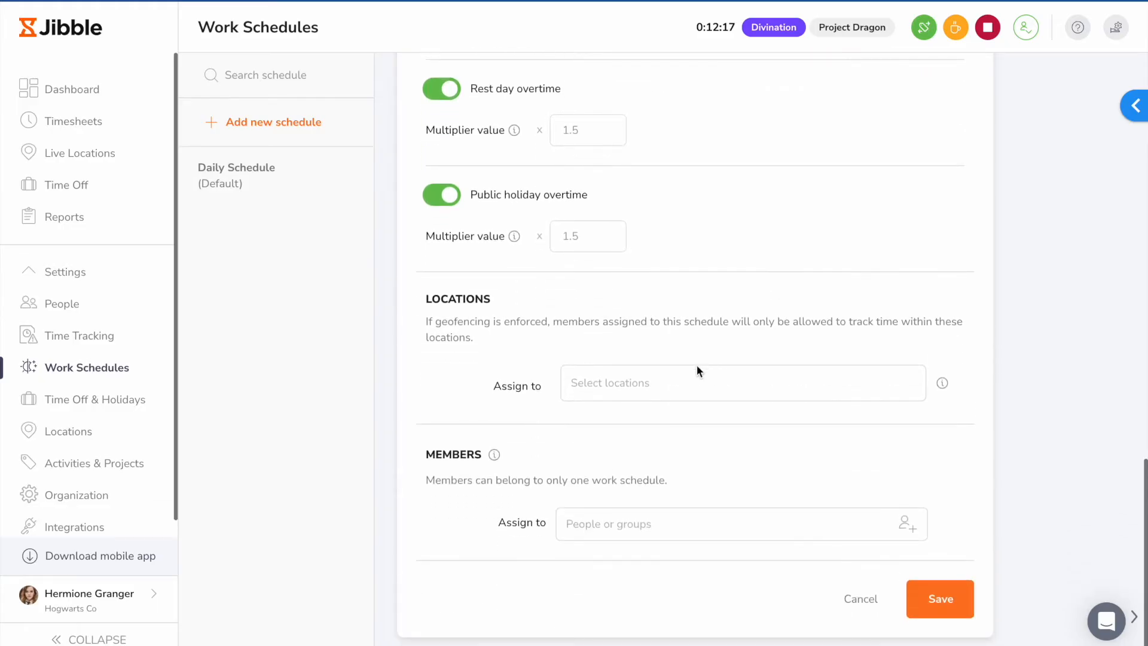
click(672, 383)
click(733, 551)
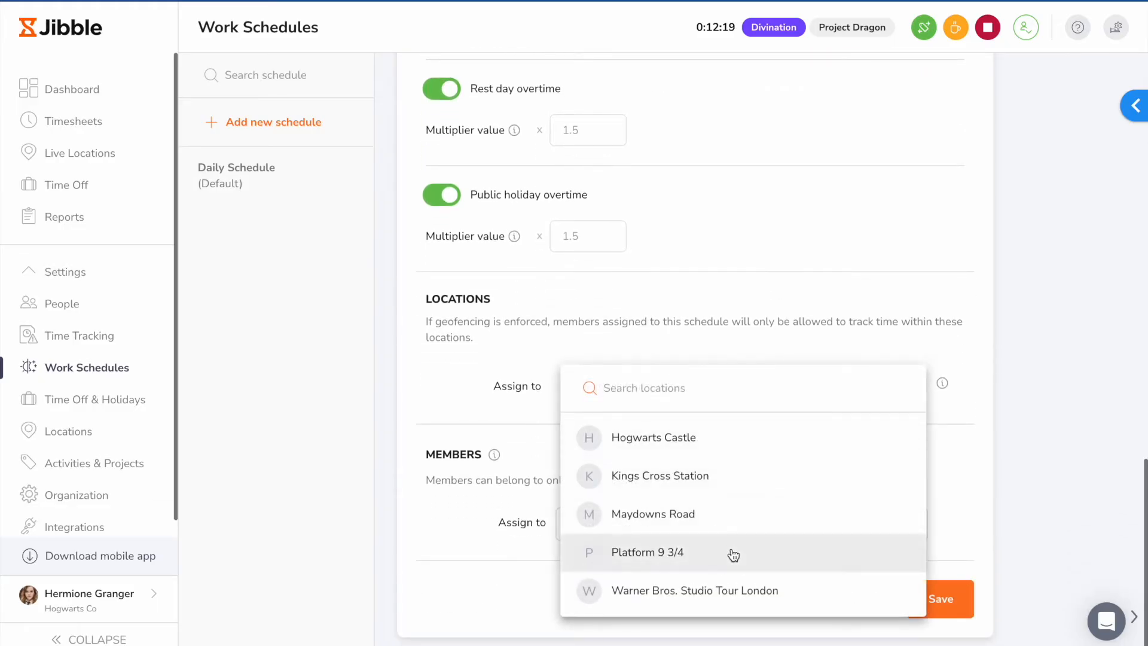
click(976, 459)
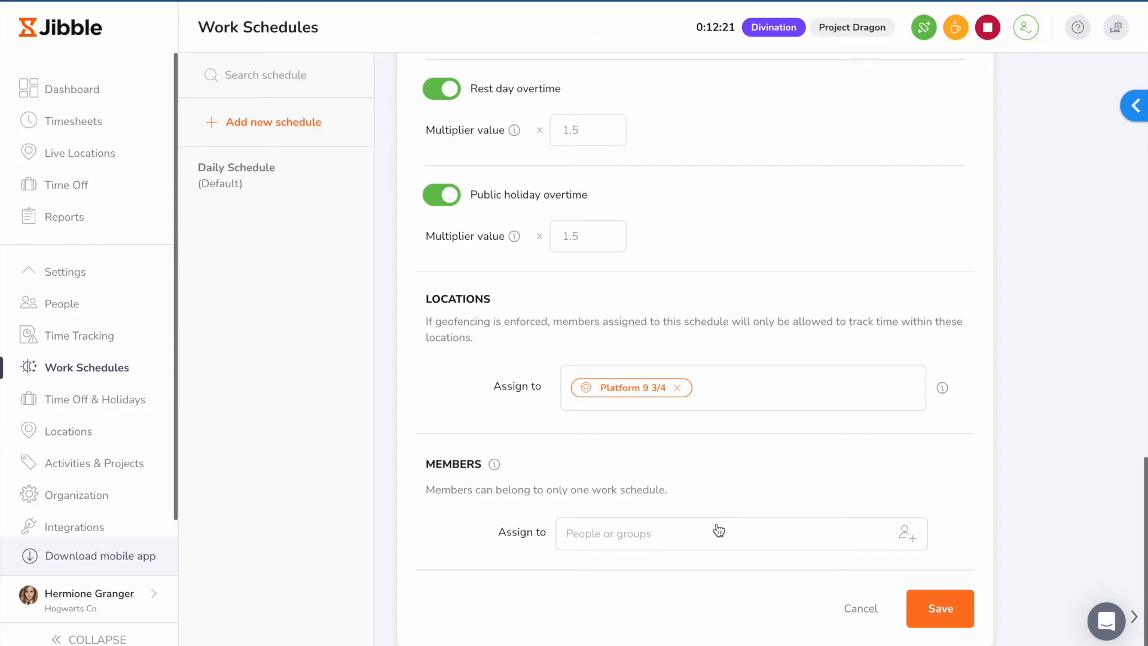
Step: Assign the Gryffindor and Hufflepuff groups to the new work schedule
click(671, 533)
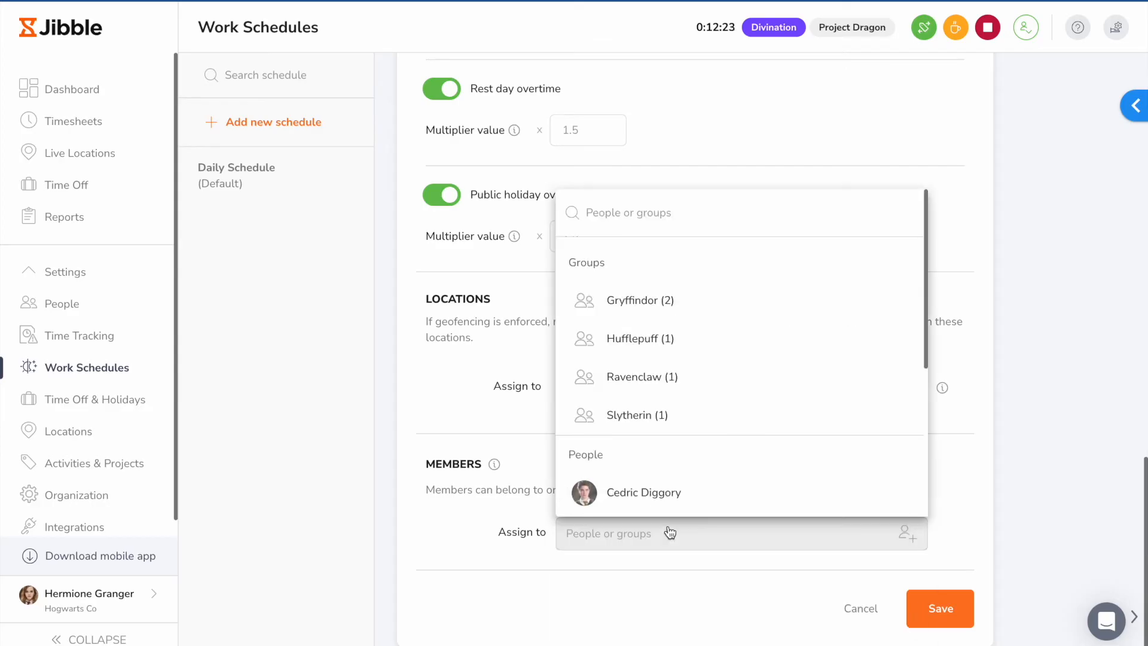
click(691, 303)
click(755, 341)
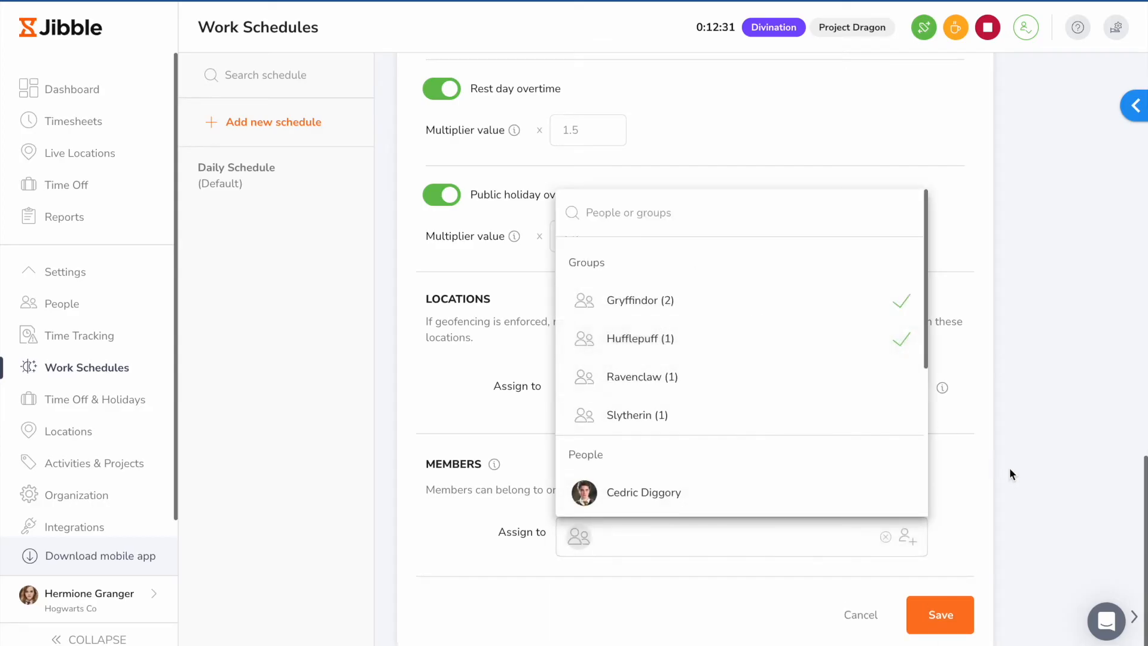
click(1036, 471)
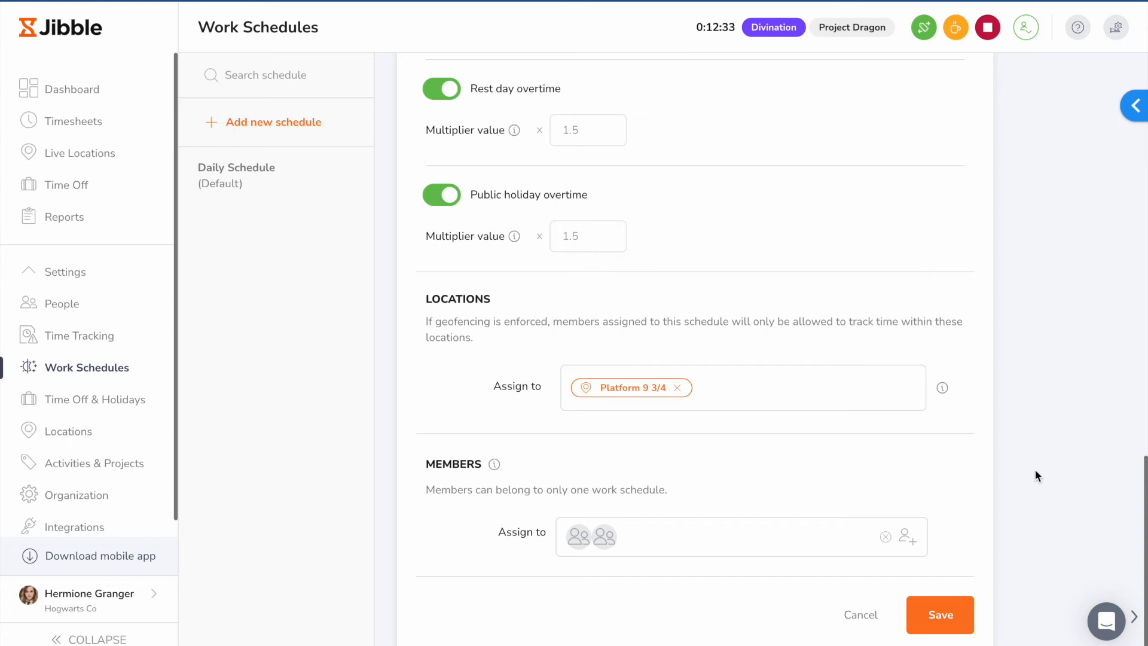
Step: Add a paid time off policy named Leave in the time off and holiday settings, and save it
click(125, 400)
click(255, 97)
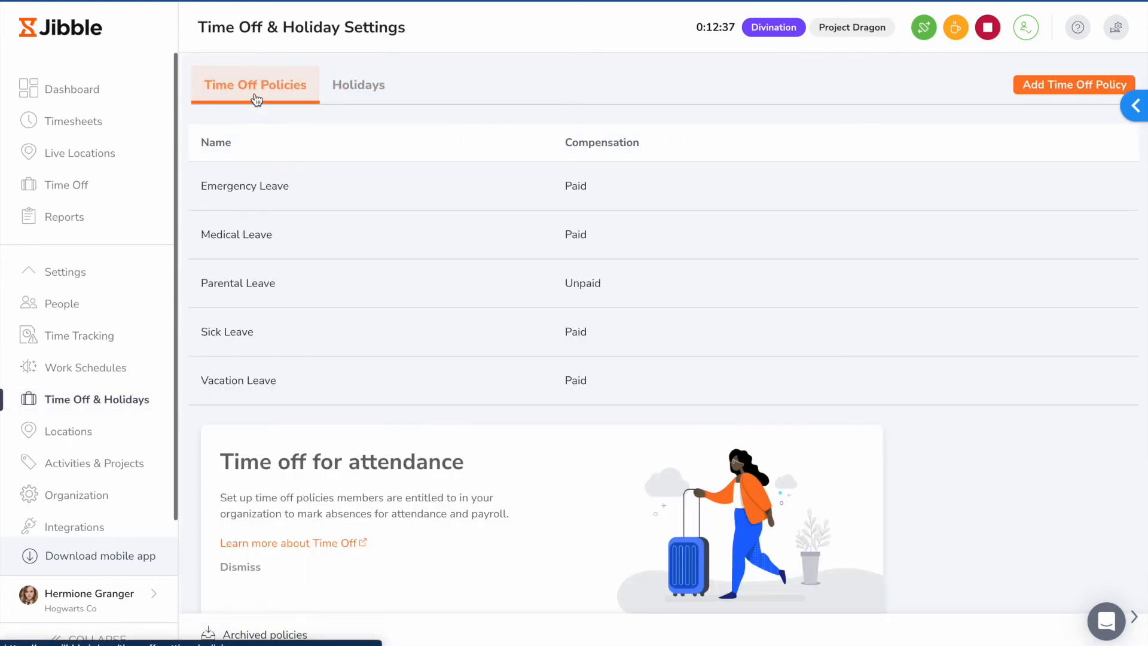
click(1052, 90)
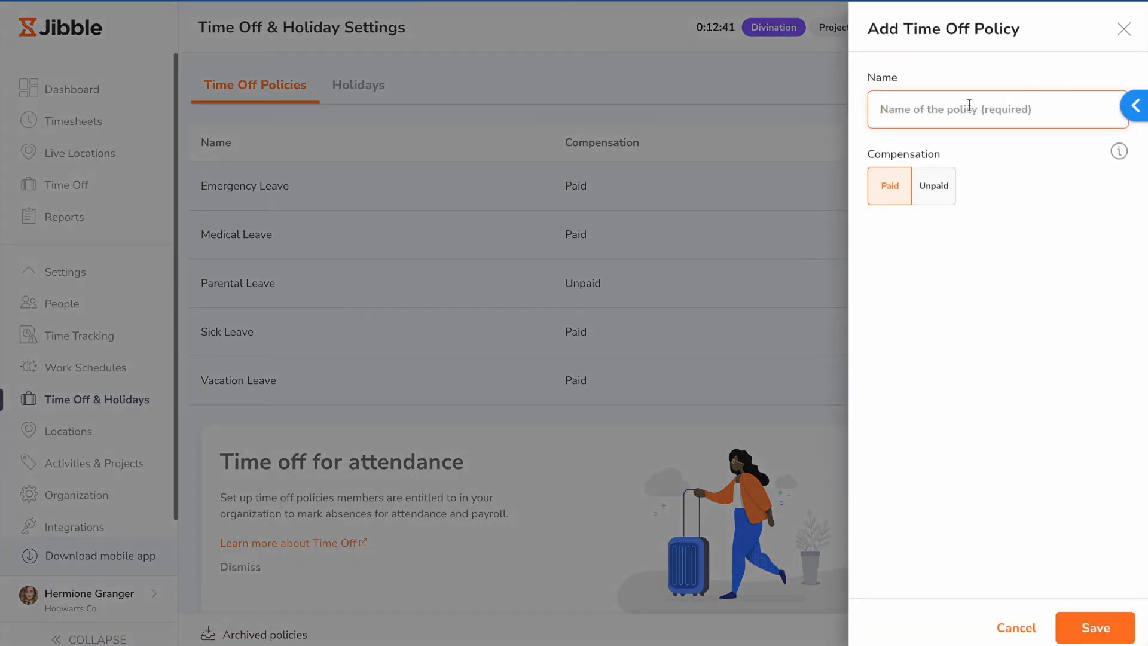
text(Leave)
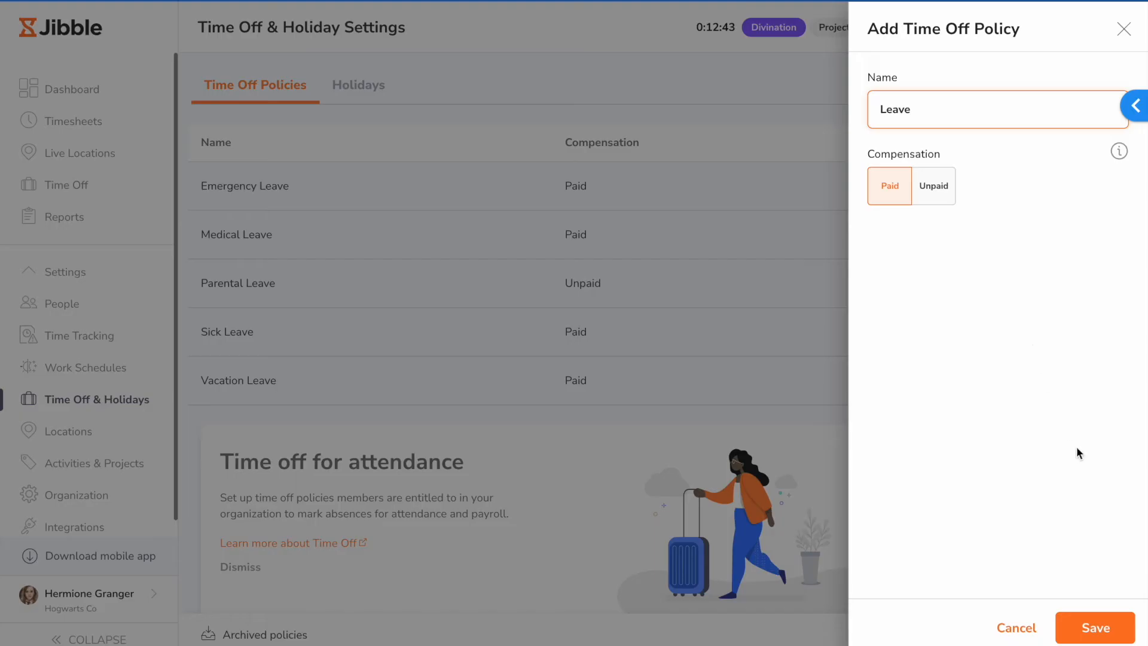
click(1094, 627)
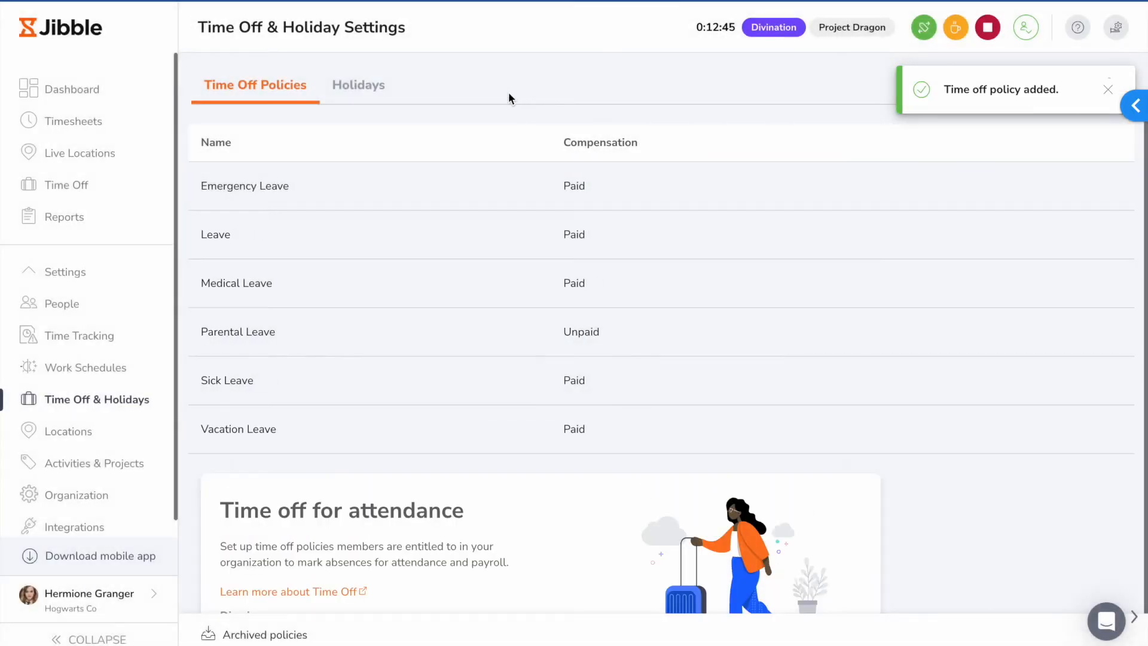
Step: Start a new holiday calendar that imports the public holidays of Albania
click(362, 90)
click(295, 129)
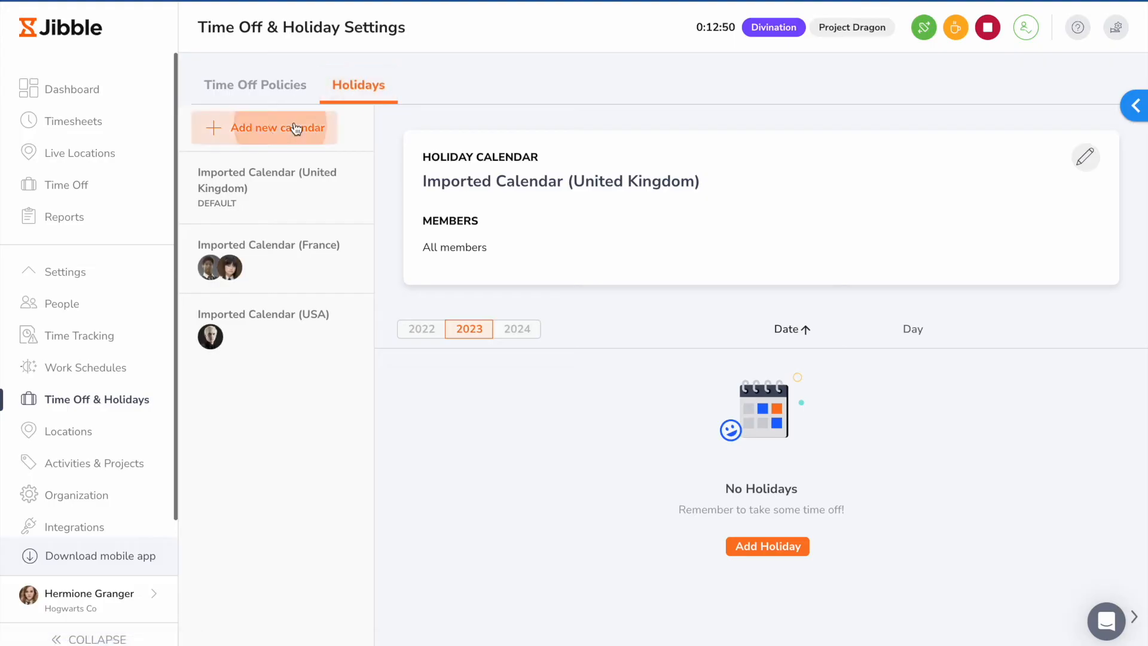
click(726, 339)
click(718, 434)
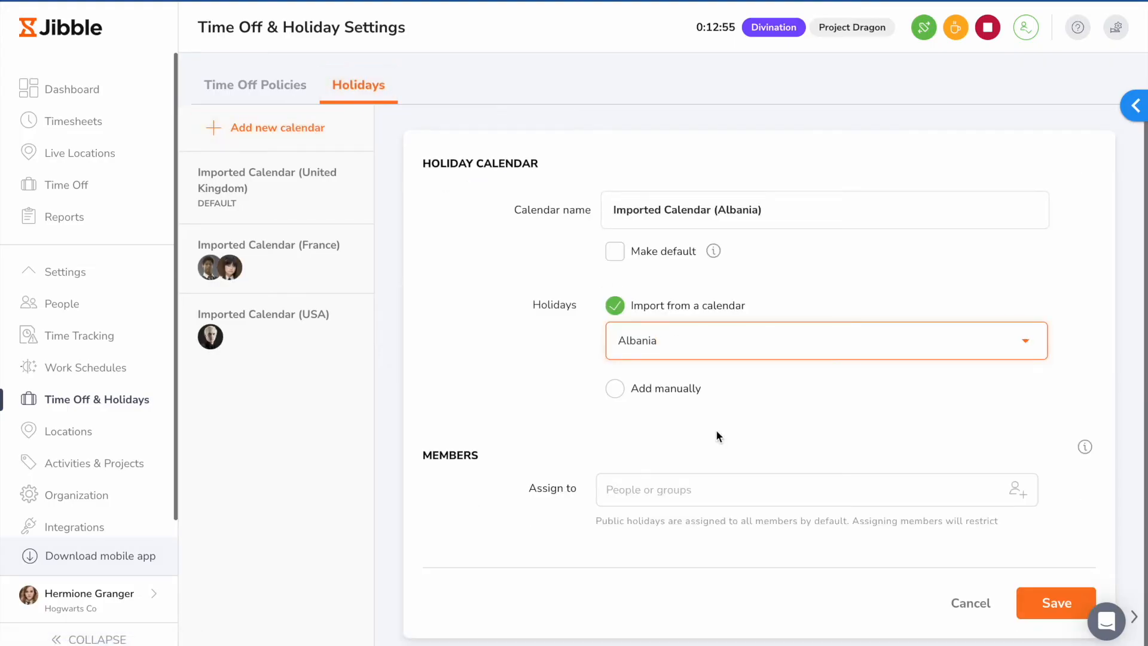
Step: Add Warner Bros. Studios in Burbank as a new location with a 500-meter radius, and save it
click(102, 432)
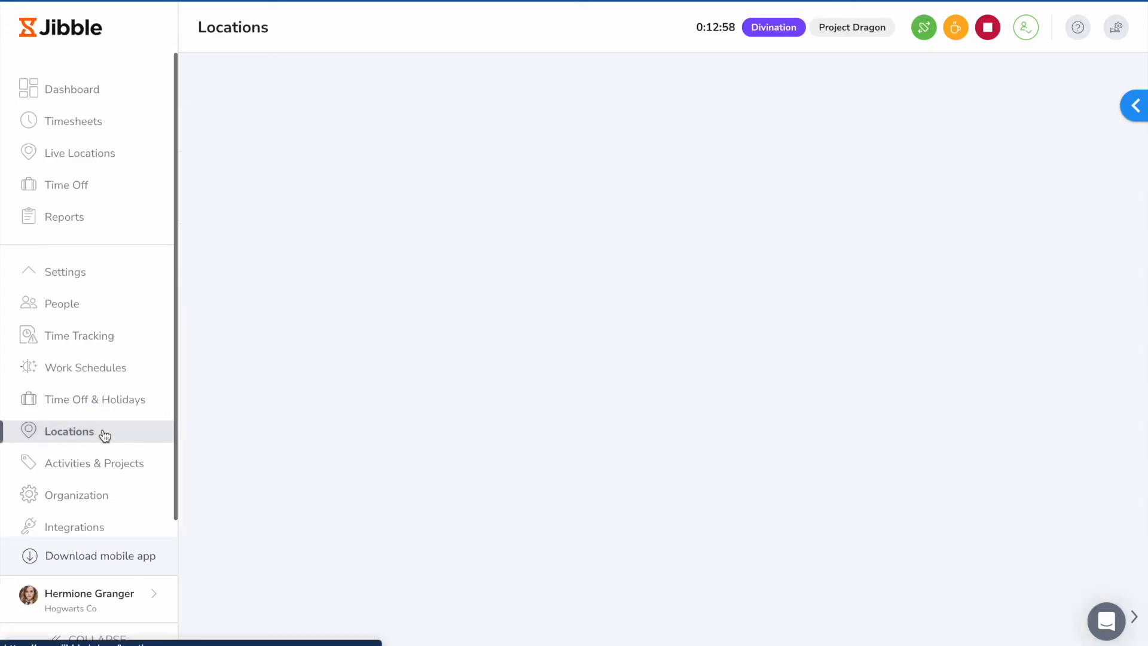
text(warner)
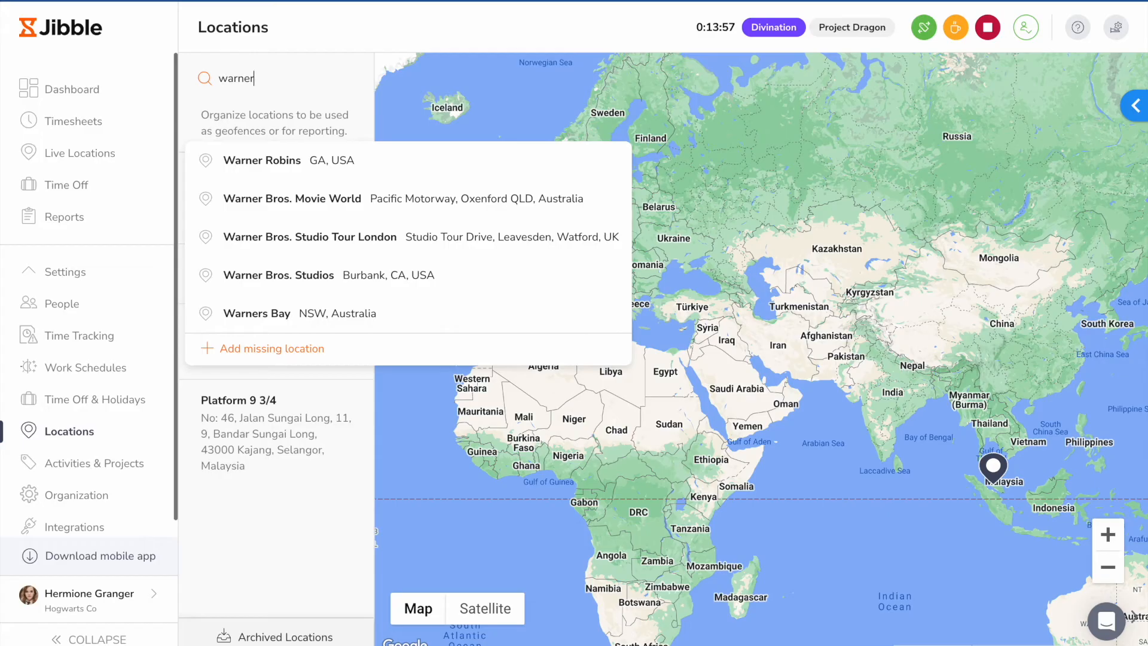
click(351, 274)
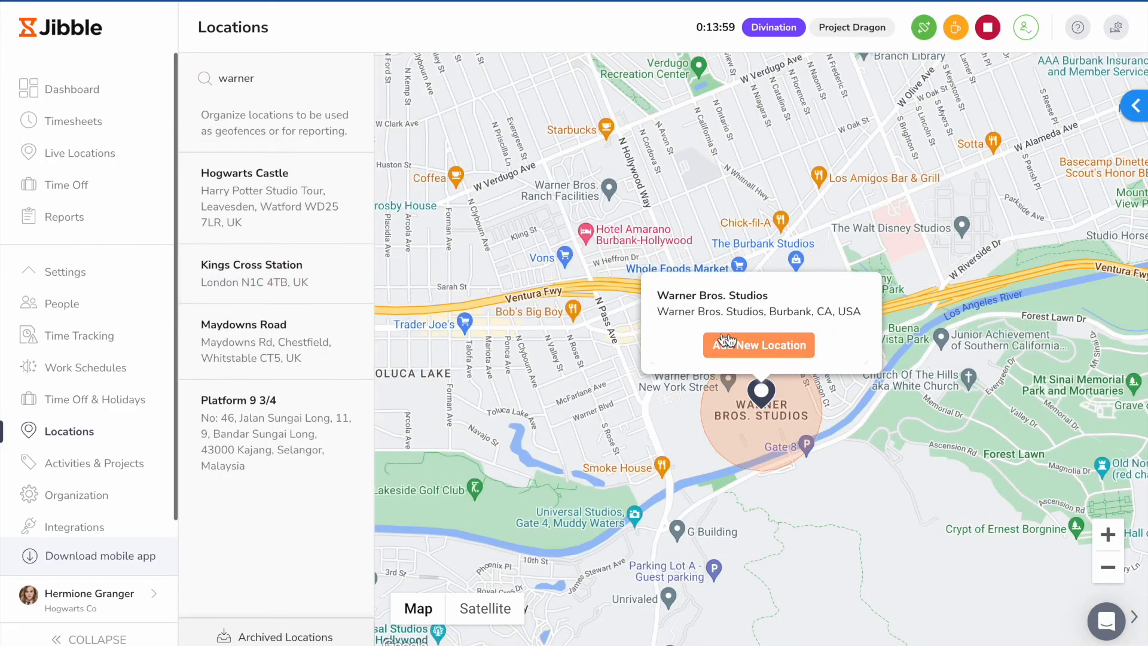
click(768, 346)
drag(1036, 240, 872, 244)
click(915, 446)
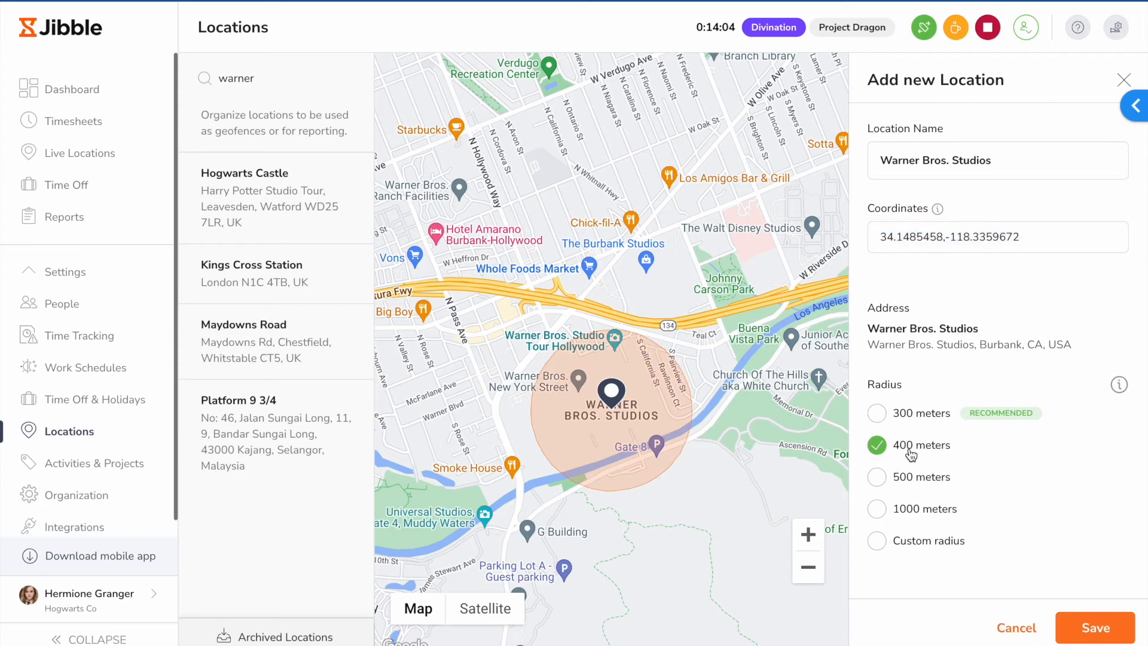
click(916, 482)
click(1094, 627)
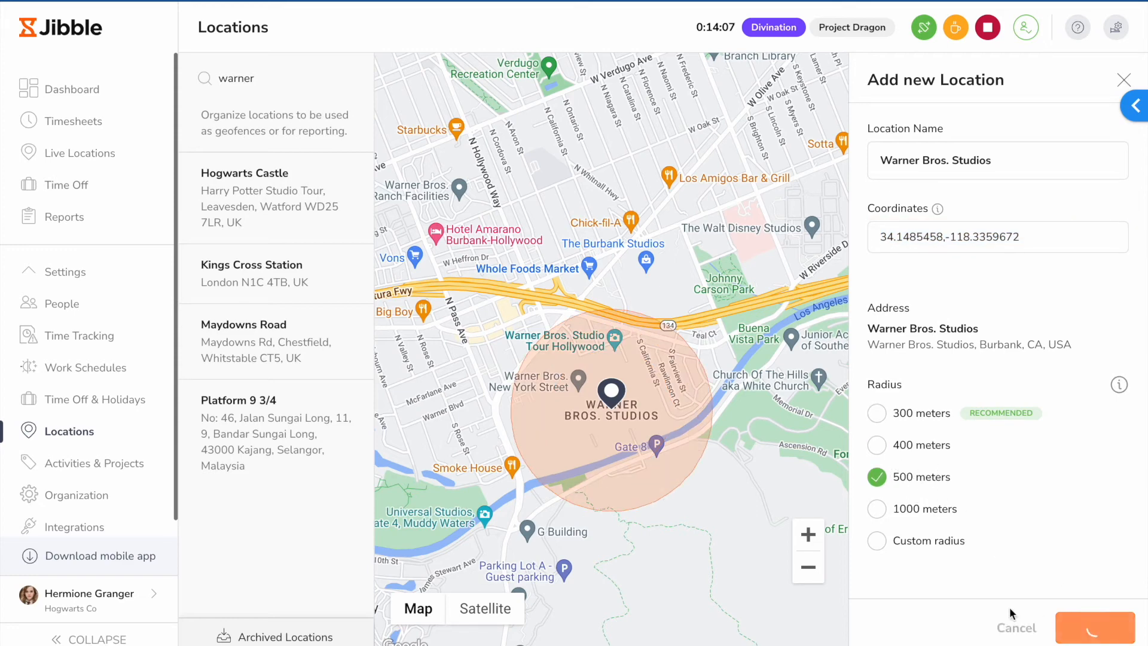
Step: Try adding a team member as an assignee of Project Dragon in the project settings, and close the edit without saving
click(141, 460)
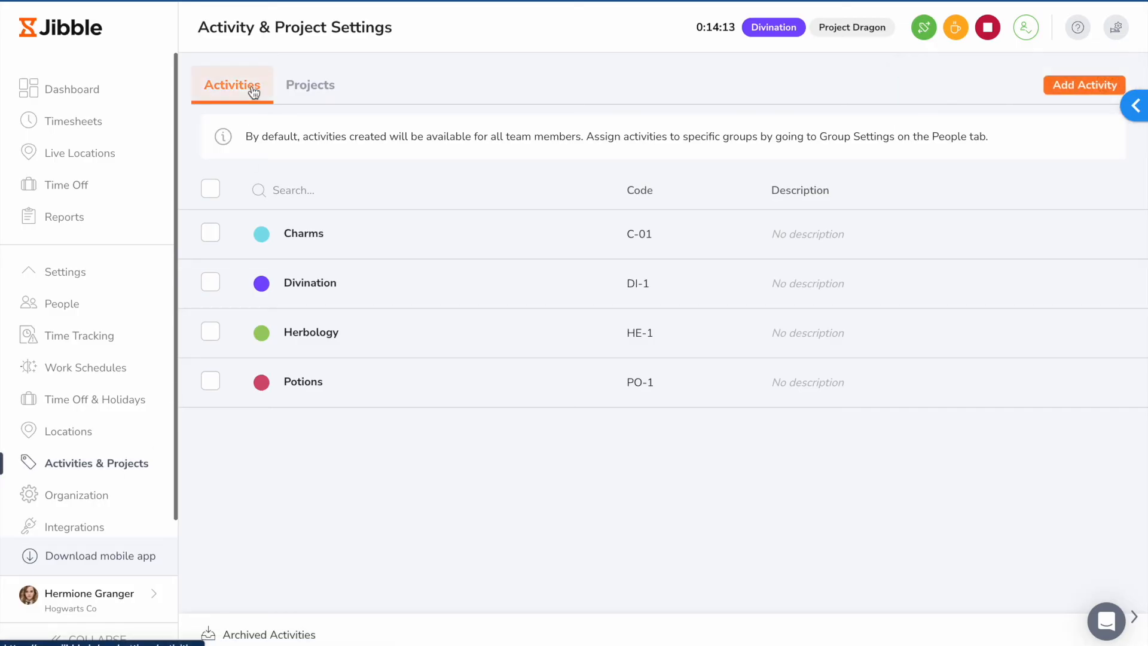
click(301, 94)
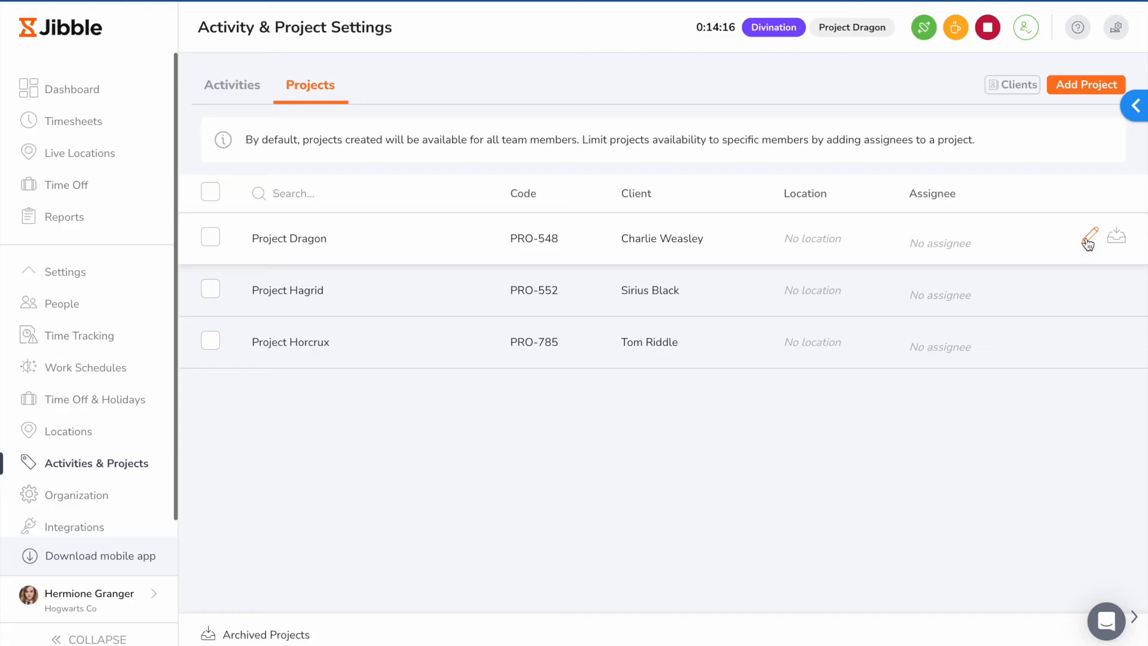
click(1088, 239)
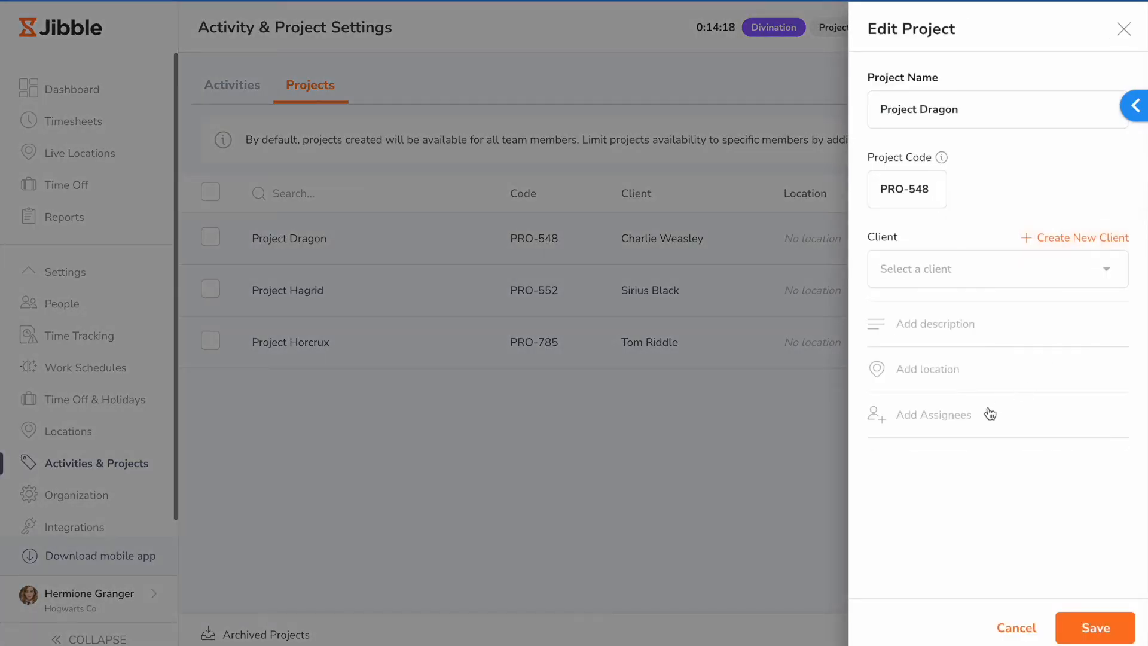
click(963, 418)
click(928, 439)
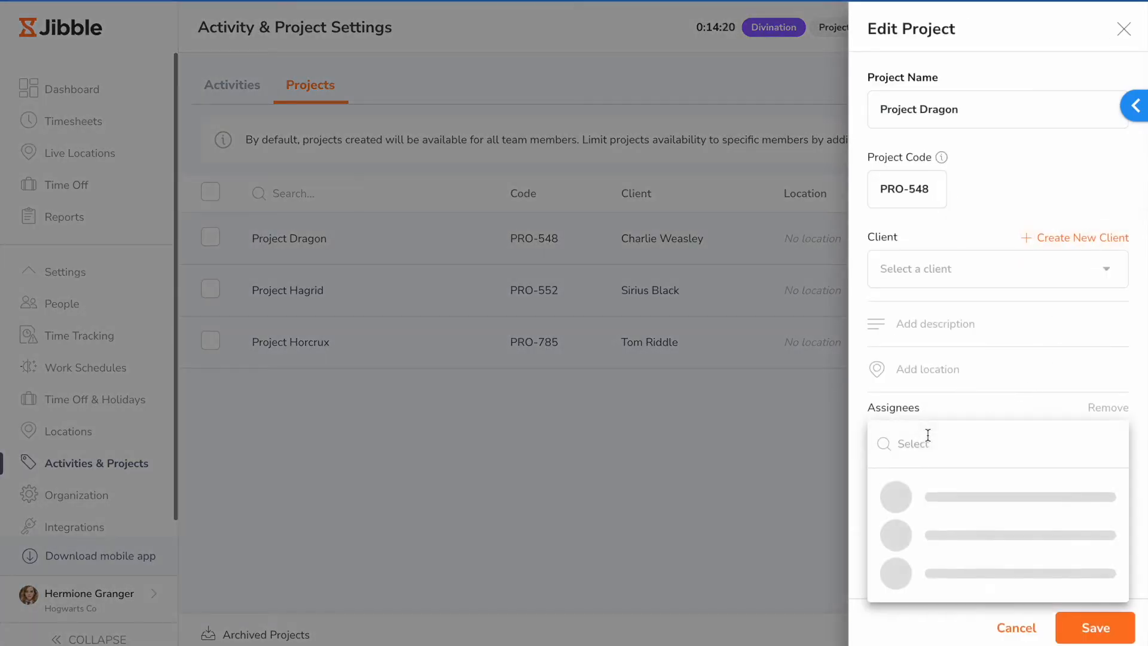
click(964, 396)
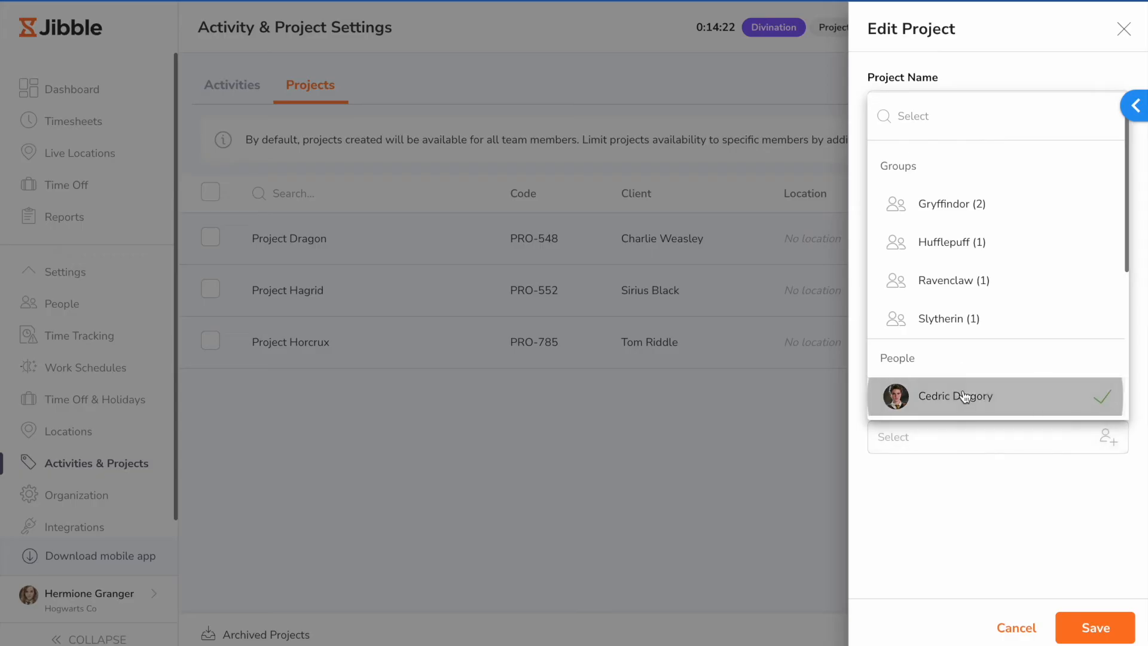
click(1032, 508)
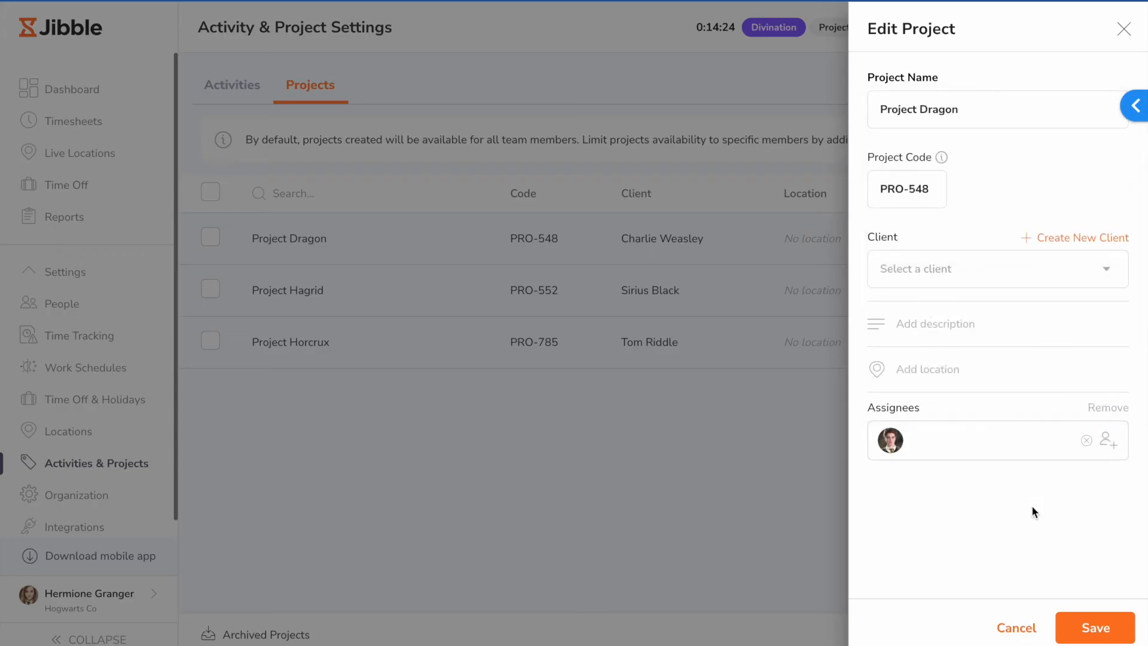
click(1124, 30)
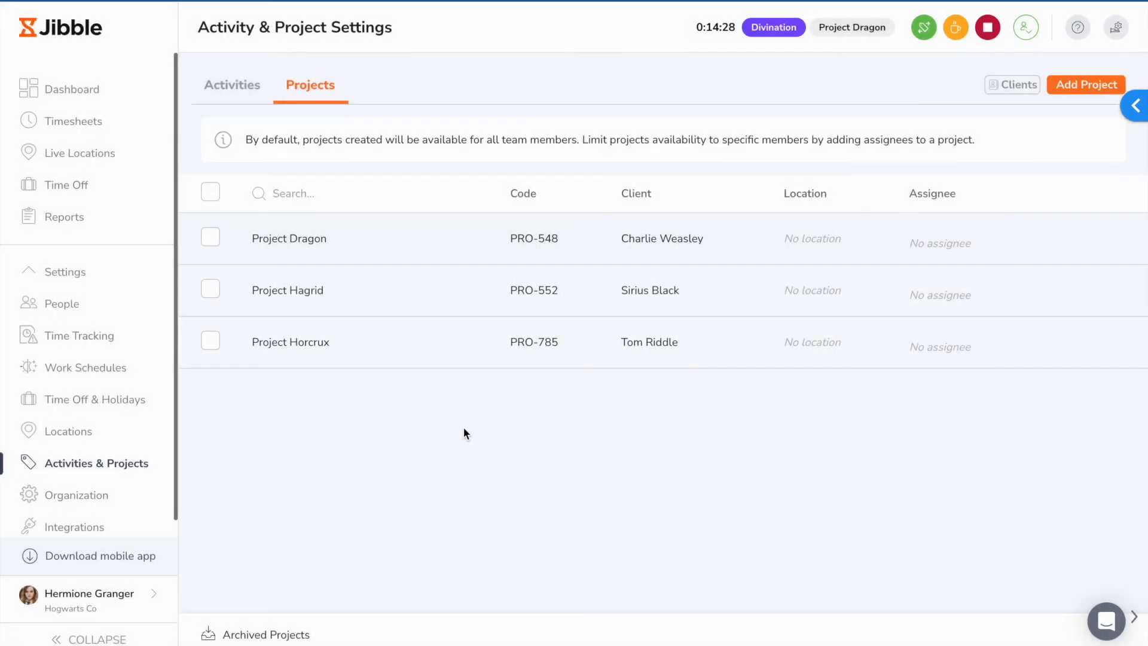
Step: Review the organization settings, covering the details, subscription, permissions and API credentials
click(129, 498)
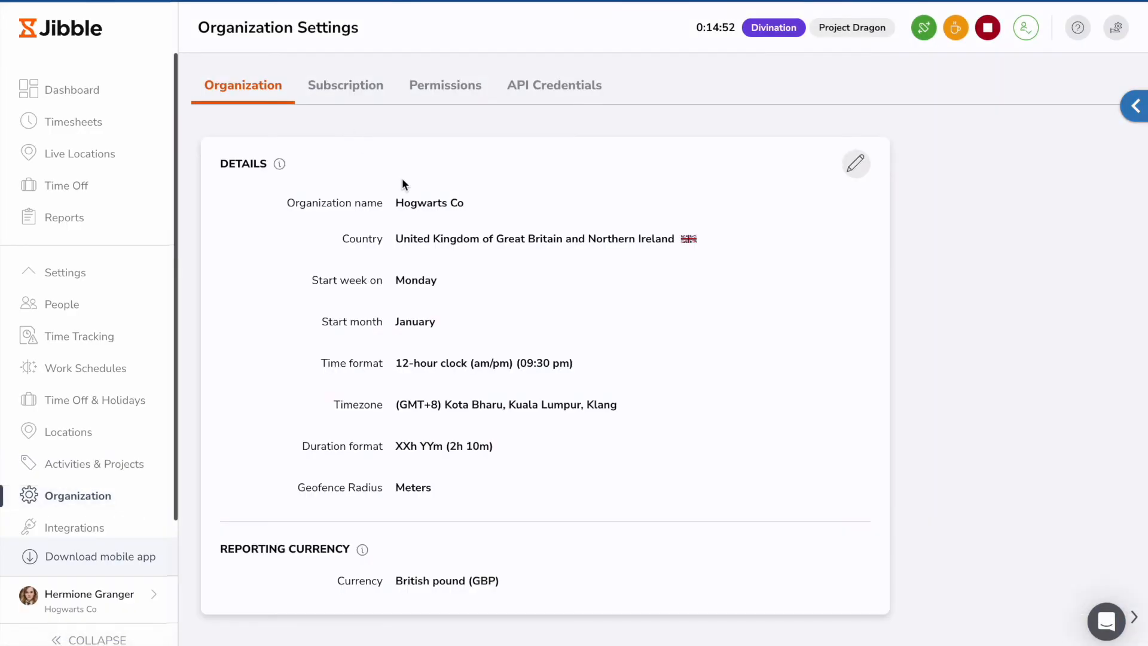
click(356, 90)
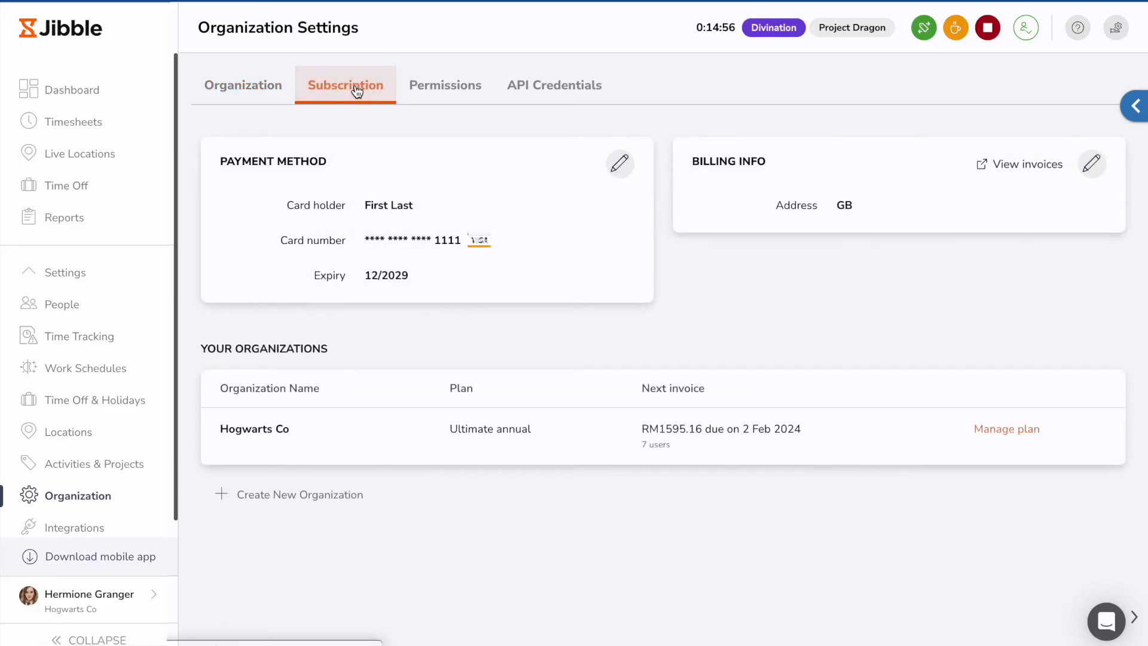
click(436, 89)
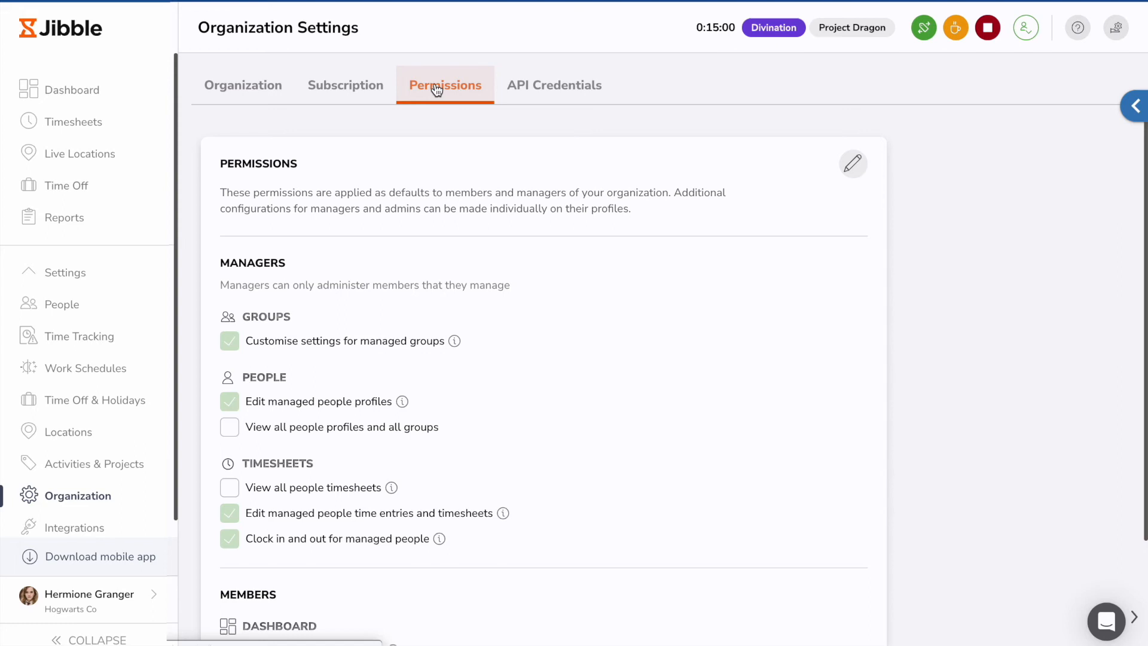
click(544, 90)
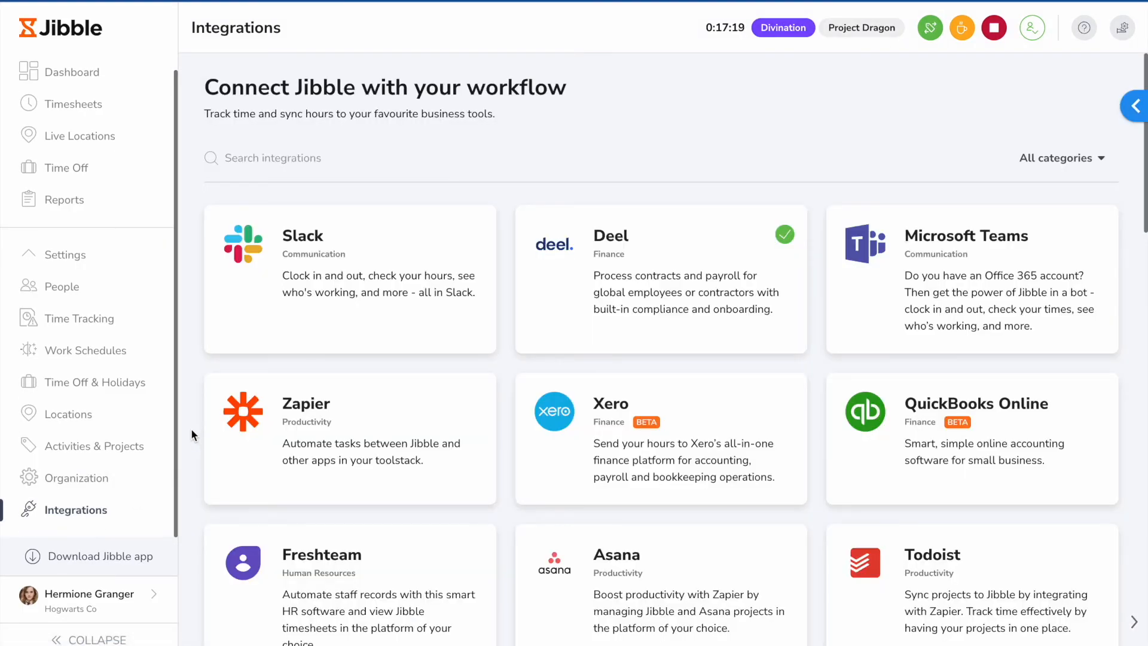
Step: Look through the full list of available integrations down to its end
scroll(192, 428, down, 5)
scroll(191, 429, down, 10)
scroll(191, 428, down, 8)
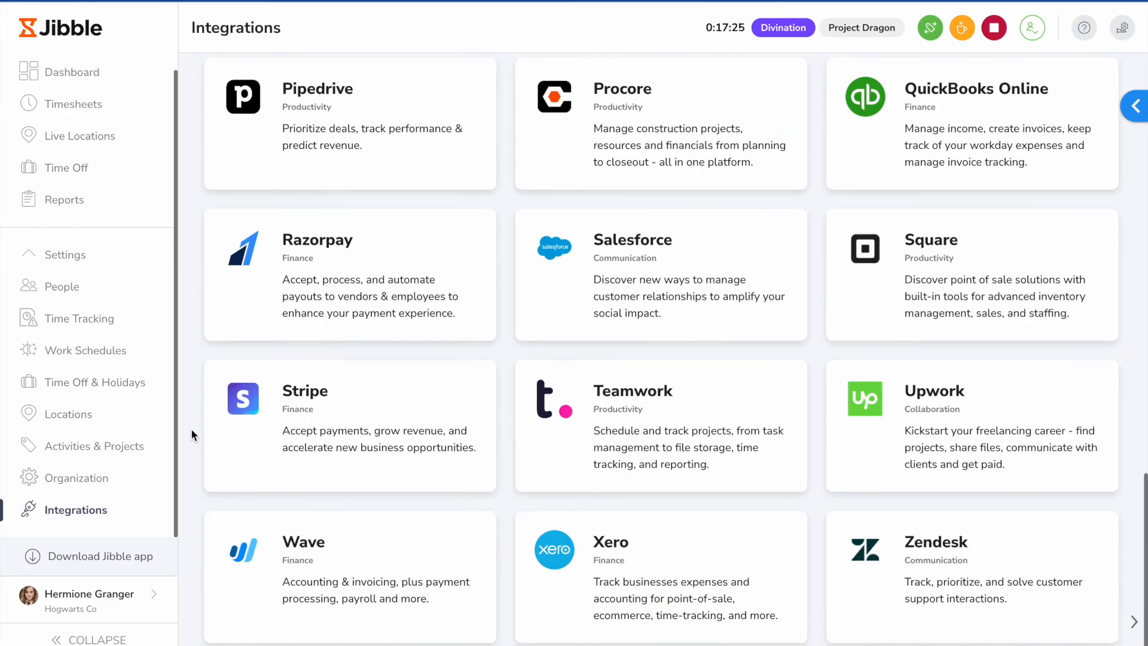
scroll(191, 428, down, 1)
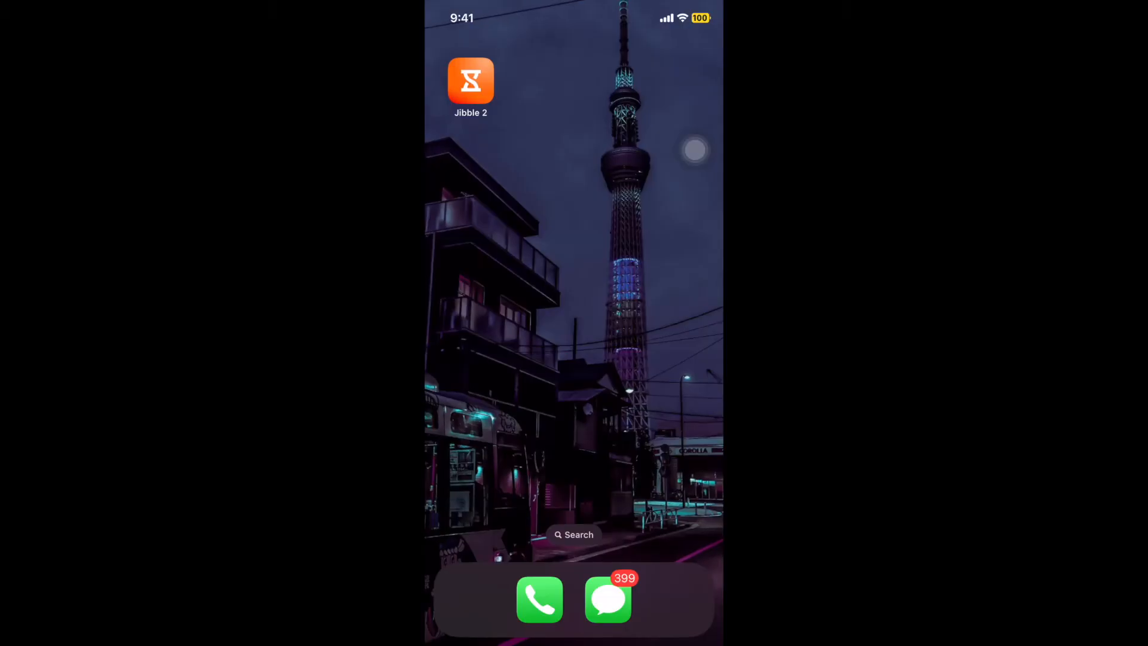
Step: Switch to the Jibble mobile app and clock in from the time clock with the Herbology activity and a project
click(470, 81)
click(543, 581)
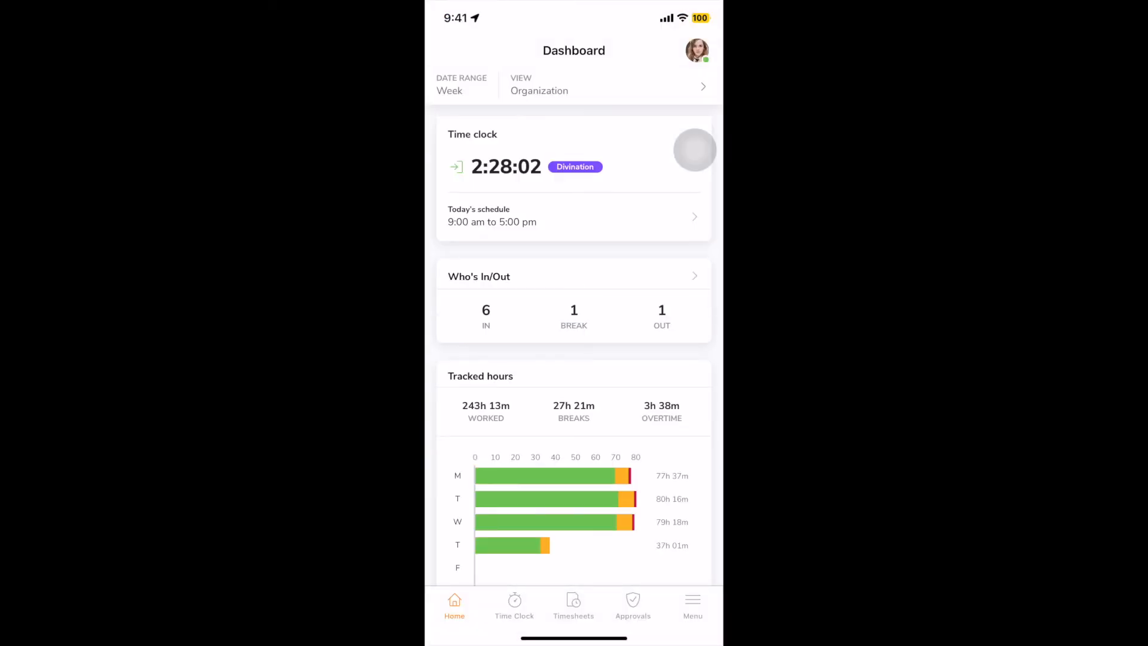
click(695, 150)
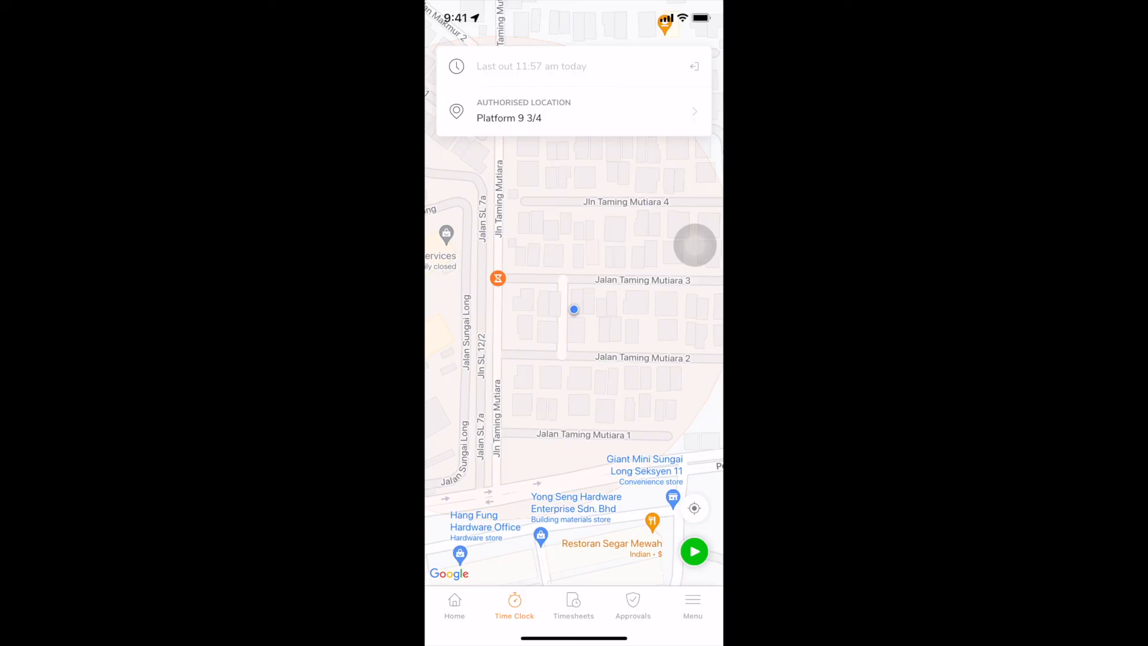
click(694, 551)
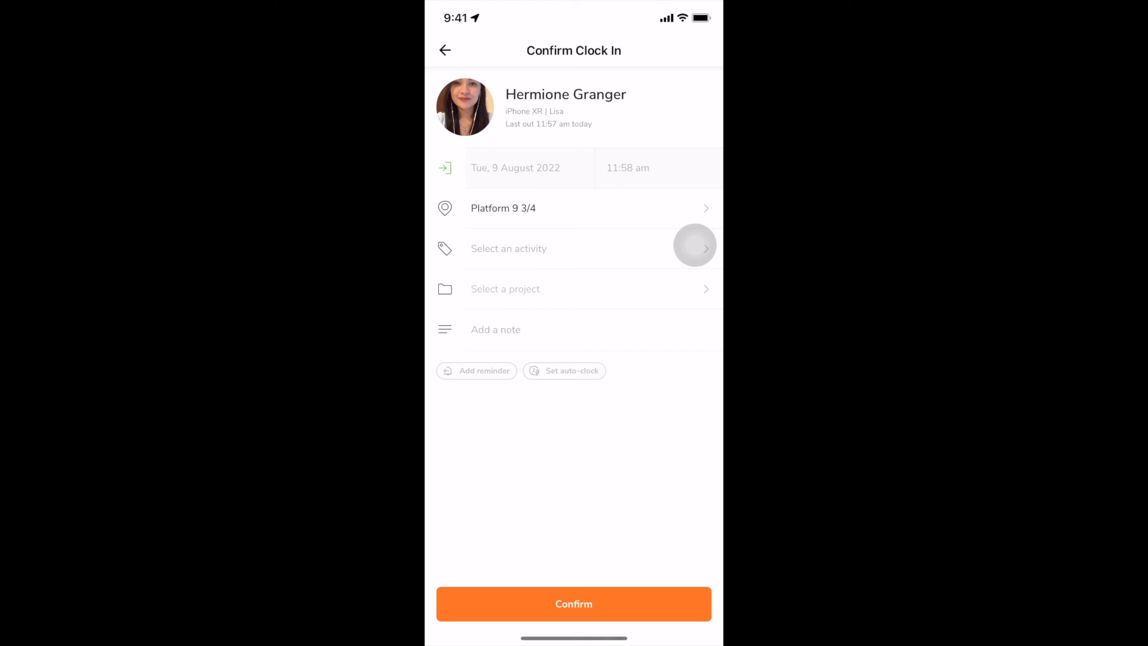
click(509, 249)
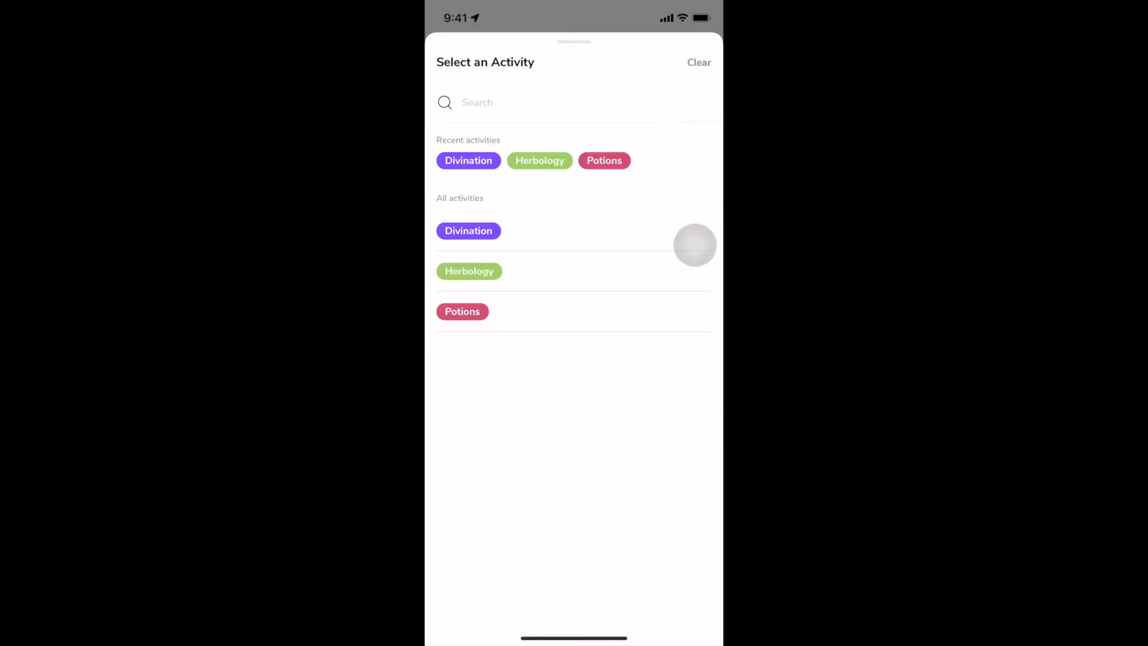
click(469, 271)
click(505, 288)
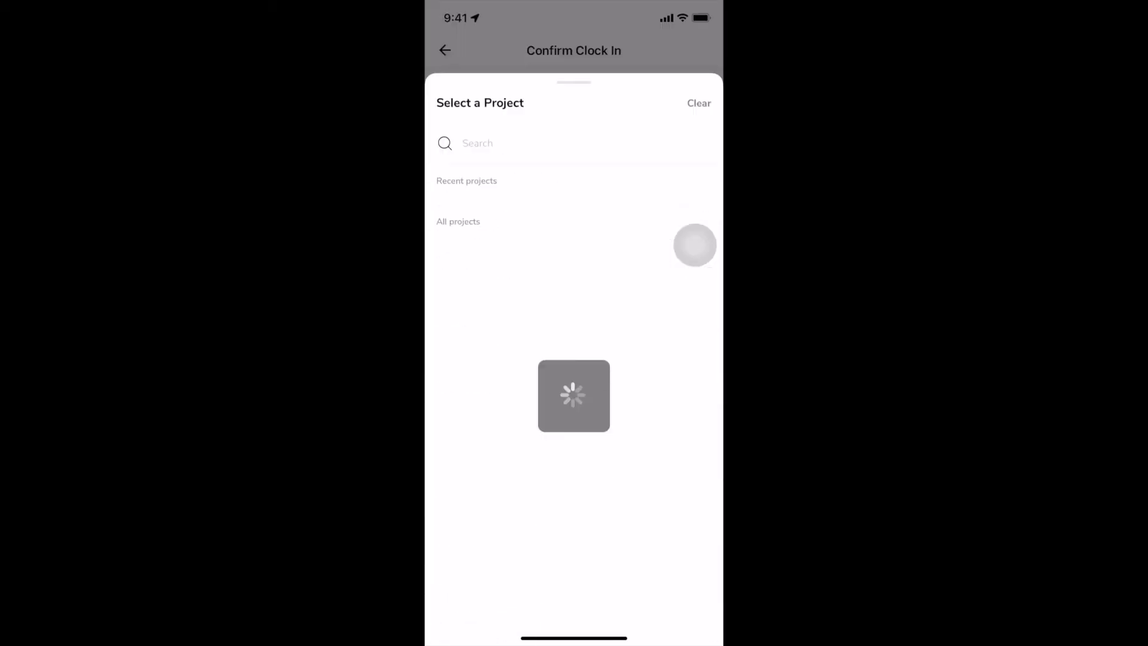
click(479, 231)
click(574, 604)
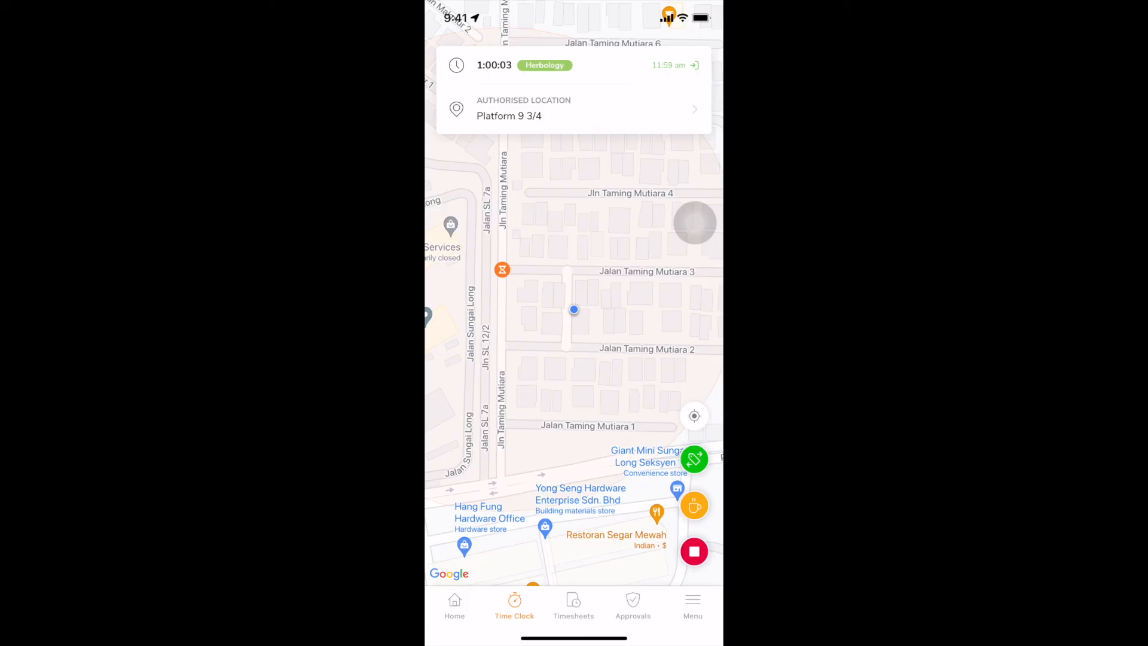
Step: Switch the mobile app to Kiosk mode and confirm the change
click(693, 604)
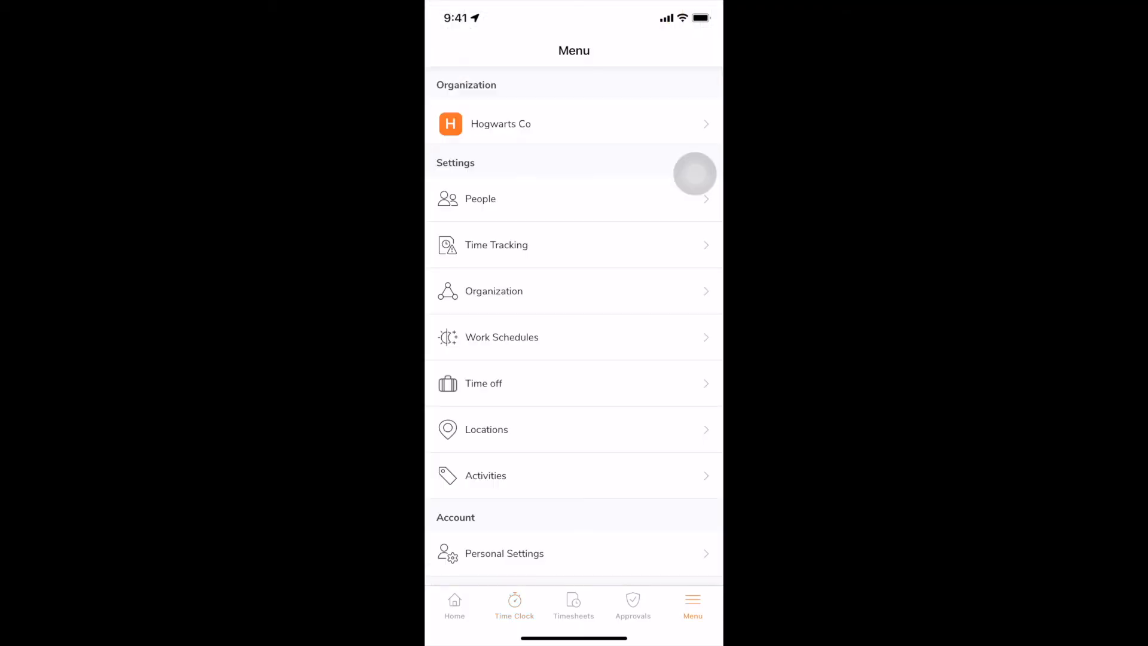
scroll(695, 174, down, 5)
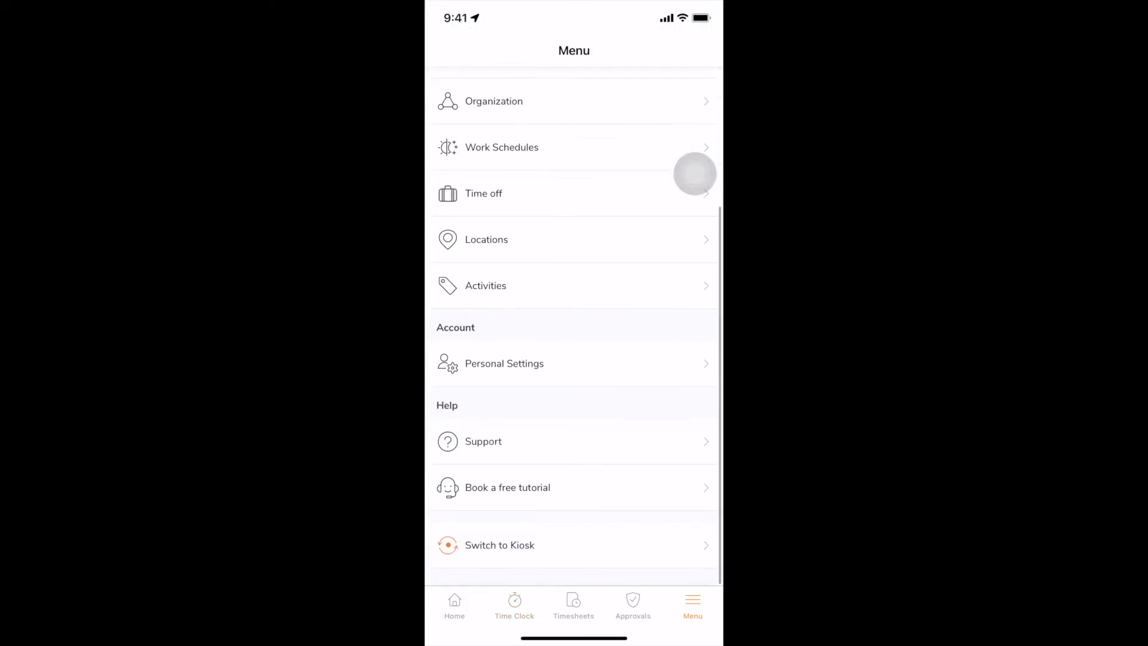
click(500, 545)
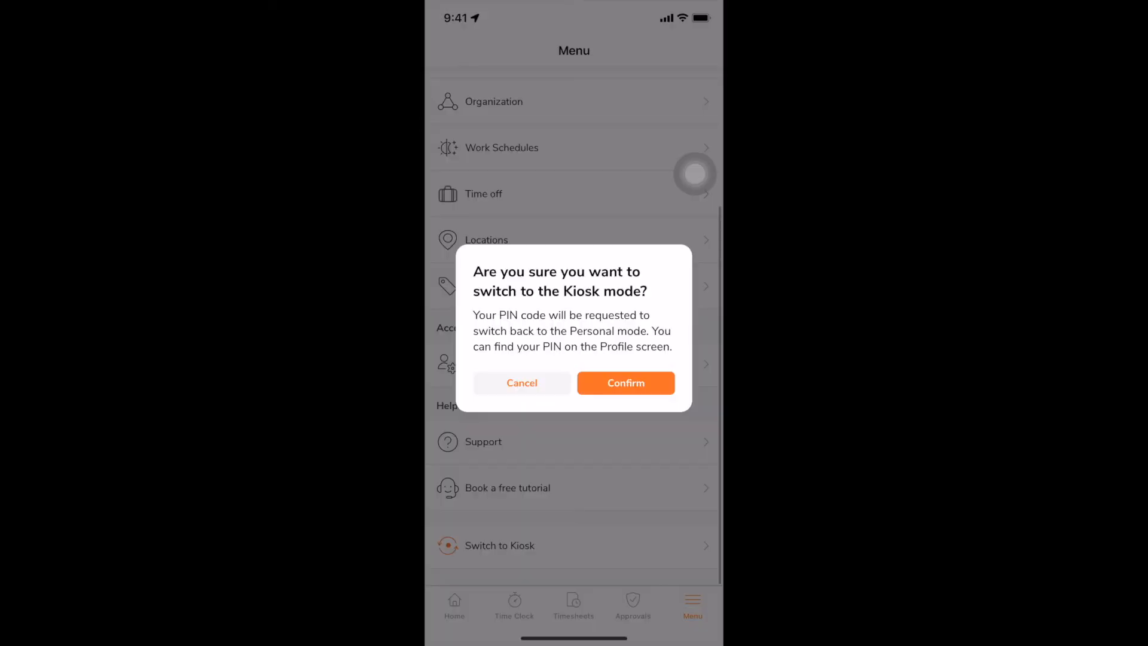
click(626, 383)
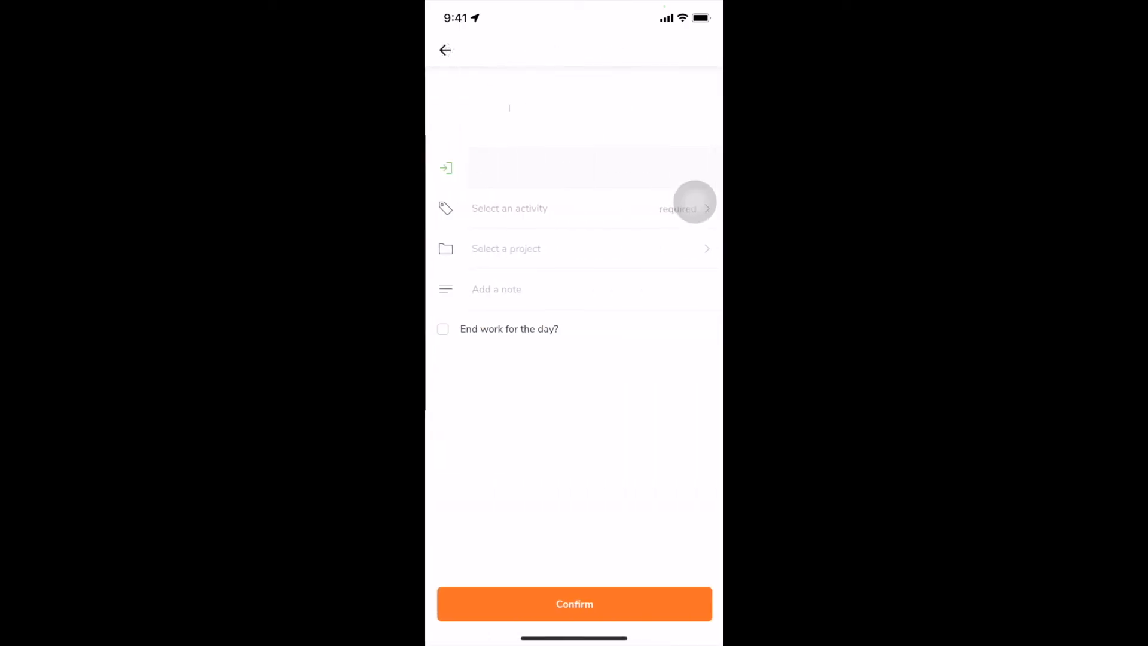
Step: Clock in on the kiosk with an activity and a project selected for the time entry
click(508, 249)
click(468, 270)
click(505, 289)
click(481, 160)
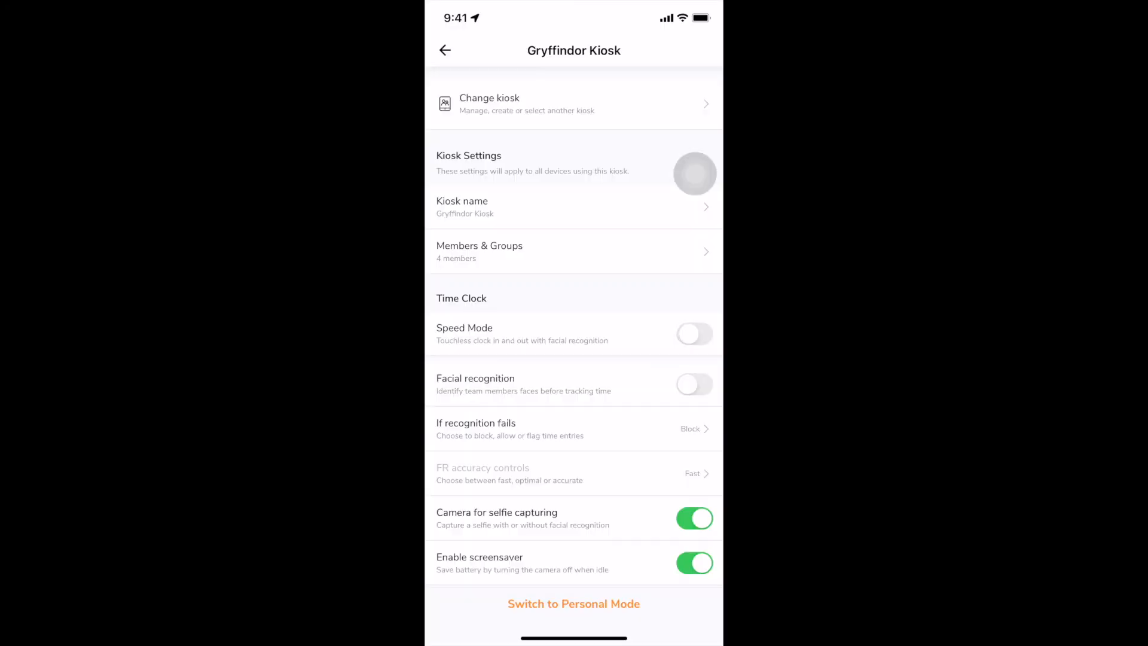
click(695, 334)
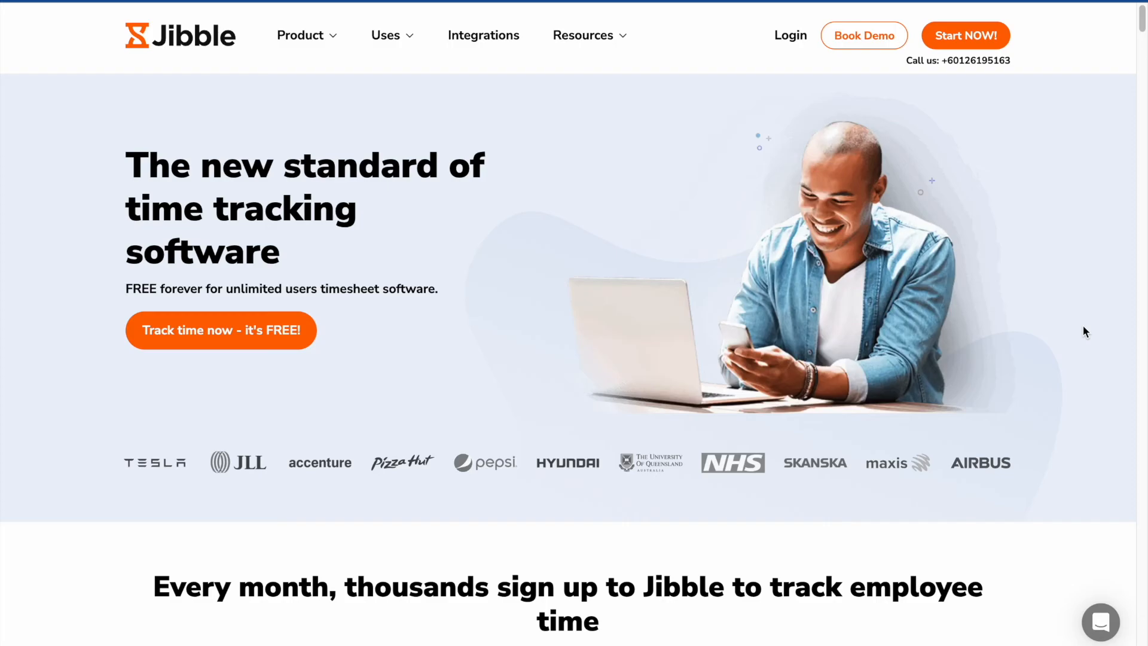
Step: Switch to the Jibble website and look through its homepage
scroll(1083, 327, down, 8)
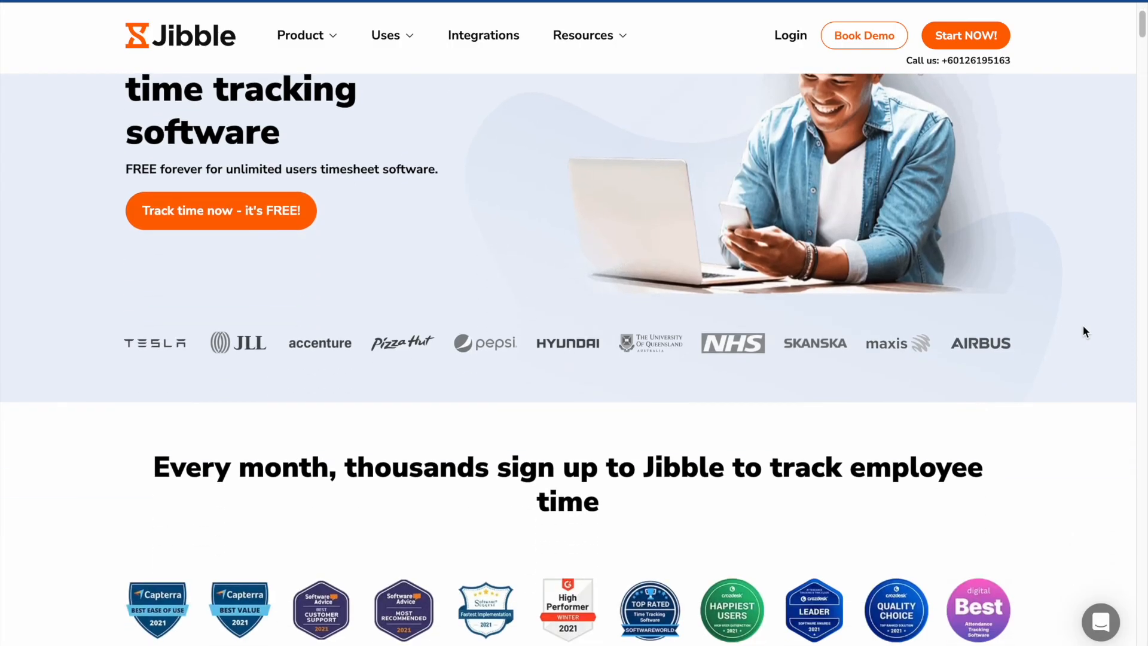